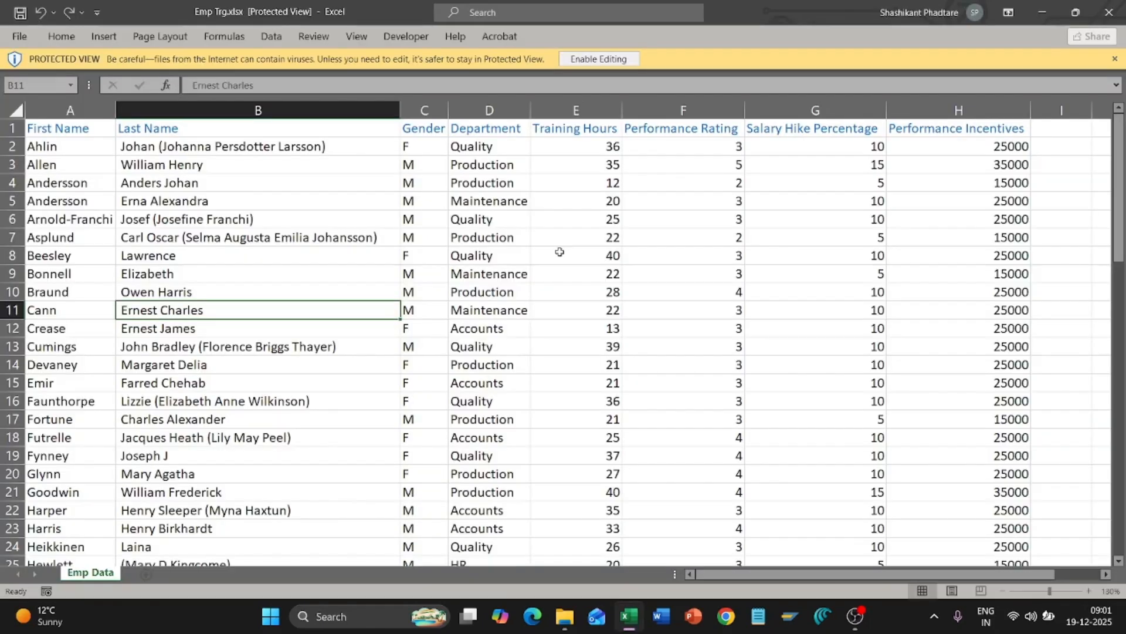
Step: Enable editing in Emp Trg.xlsx and inspect the training hours and performance rating cells
click(560, 252)
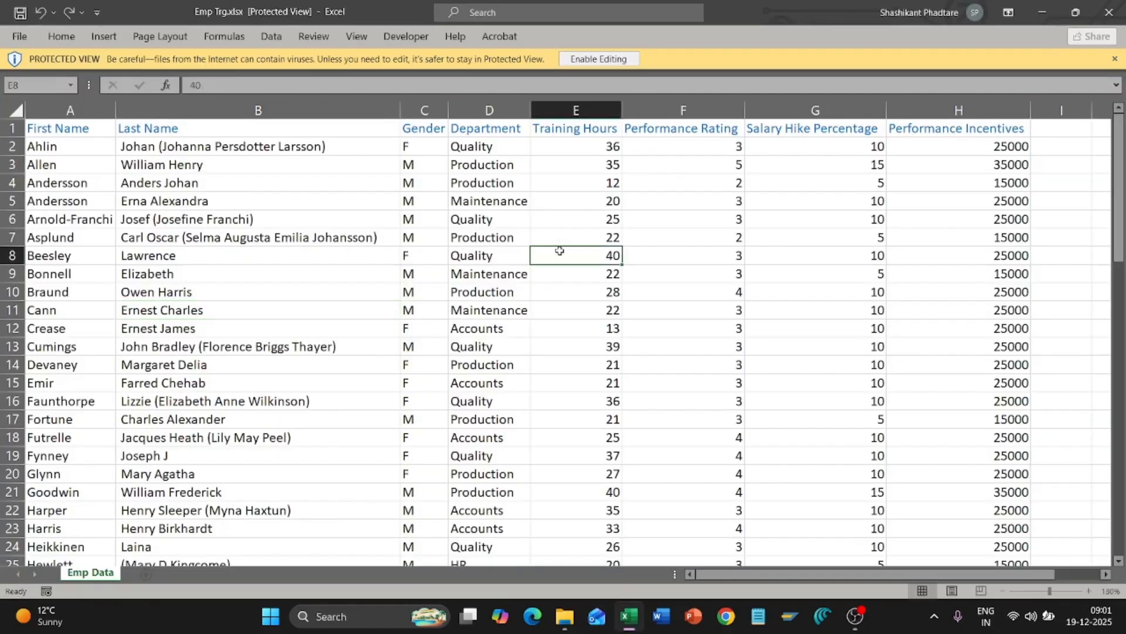
click(599, 61)
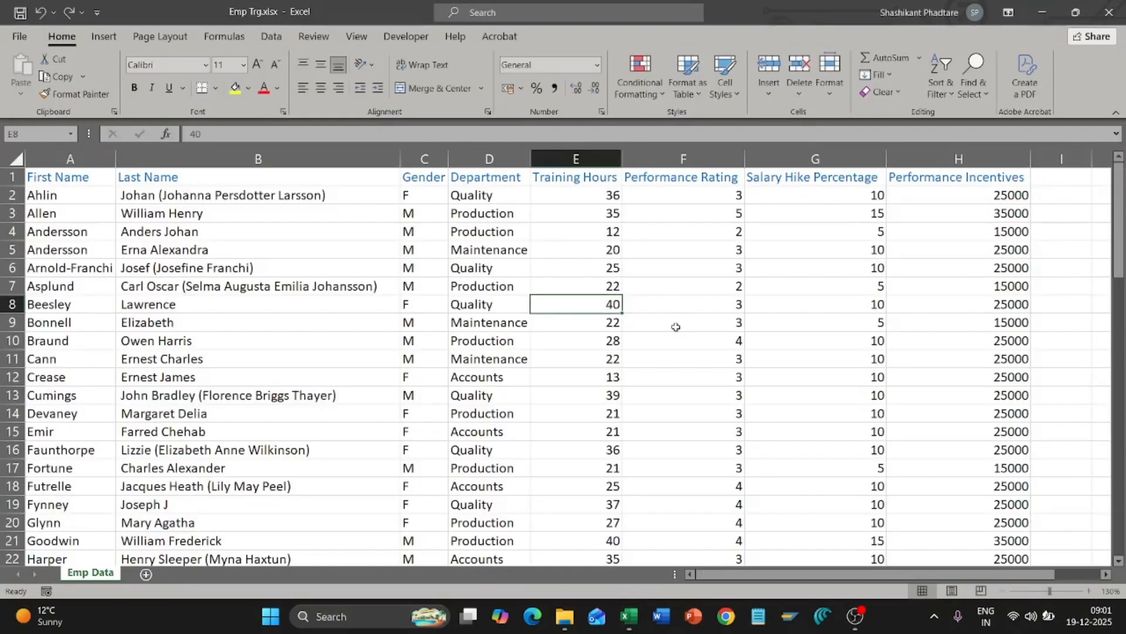
click(675, 327)
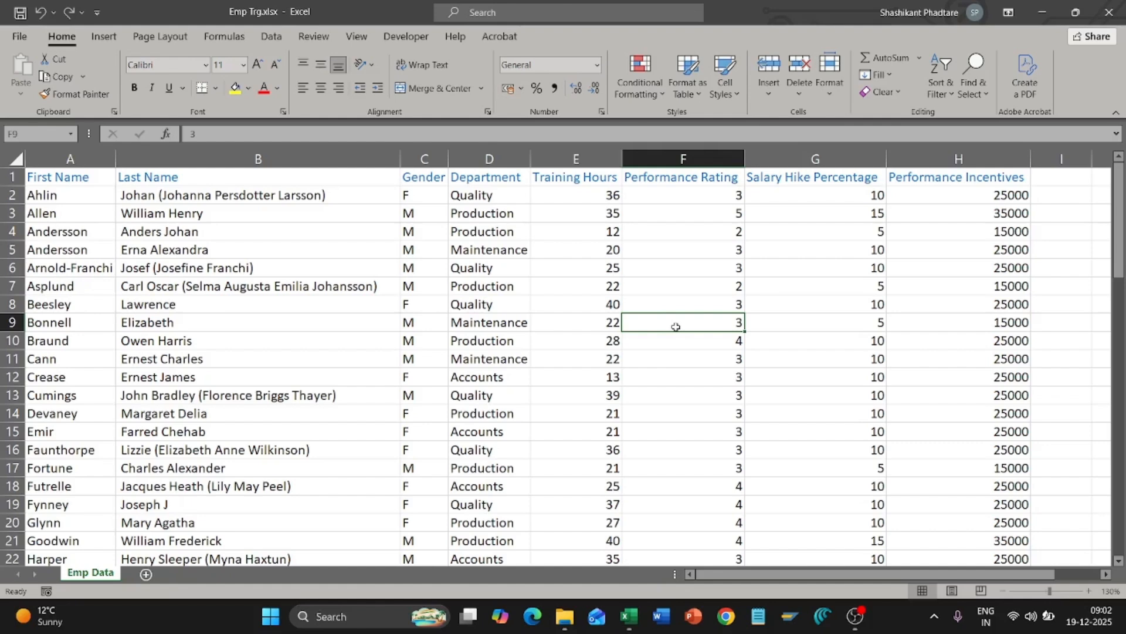
Step: Review the gender and performance rating values in the employee data
click(440, 270)
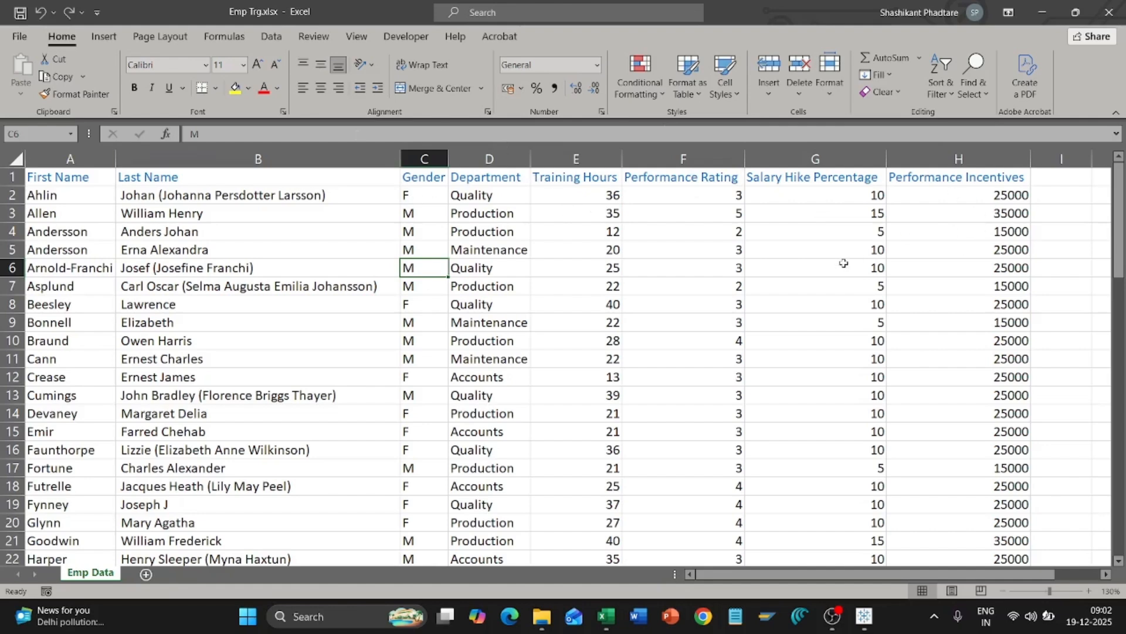
click(647, 327)
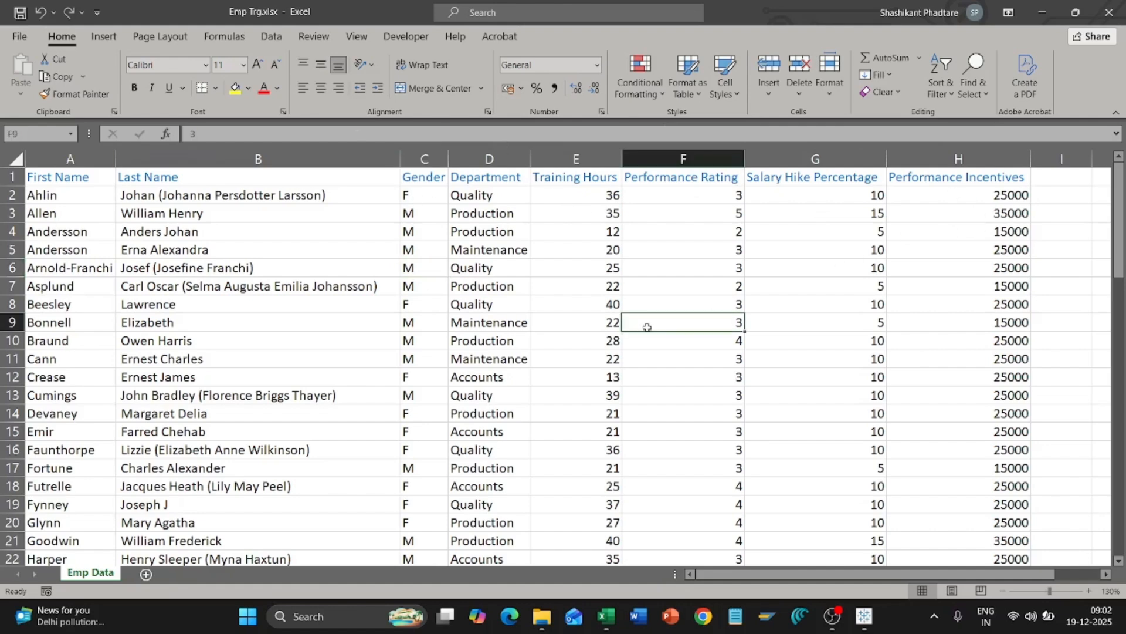
scroll(647, 326, down, 2)
scroll(647, 327, up, 2)
Step: Review the Training Hours, Performance Rating, Salary Hike Percentage and Performance Incentives columns, then close Excel
click(590, 178)
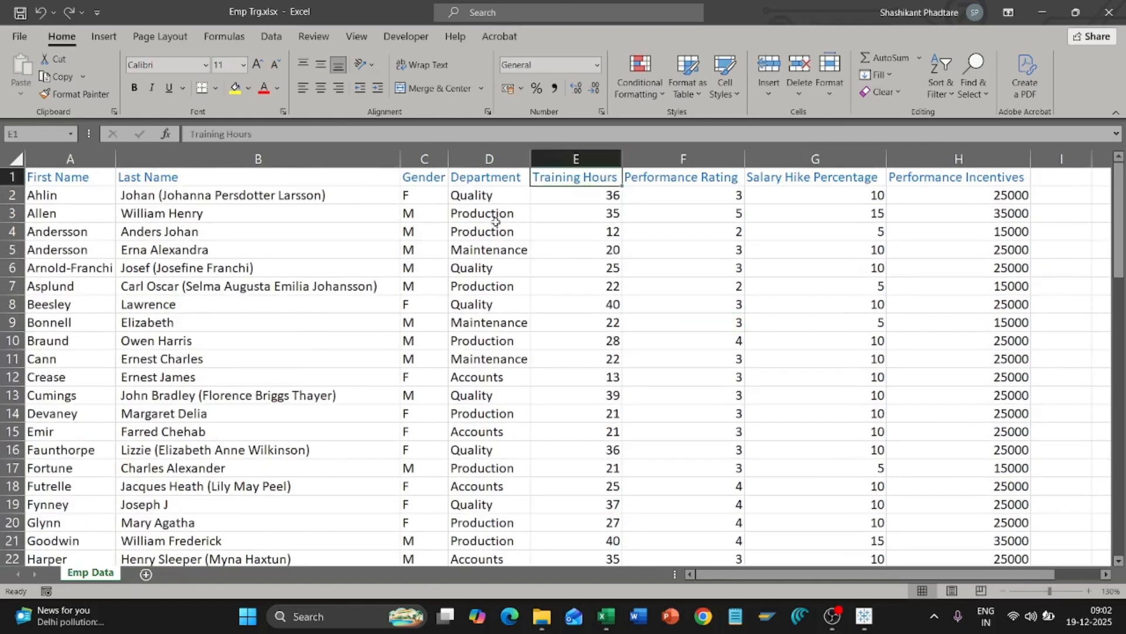
click(693, 179)
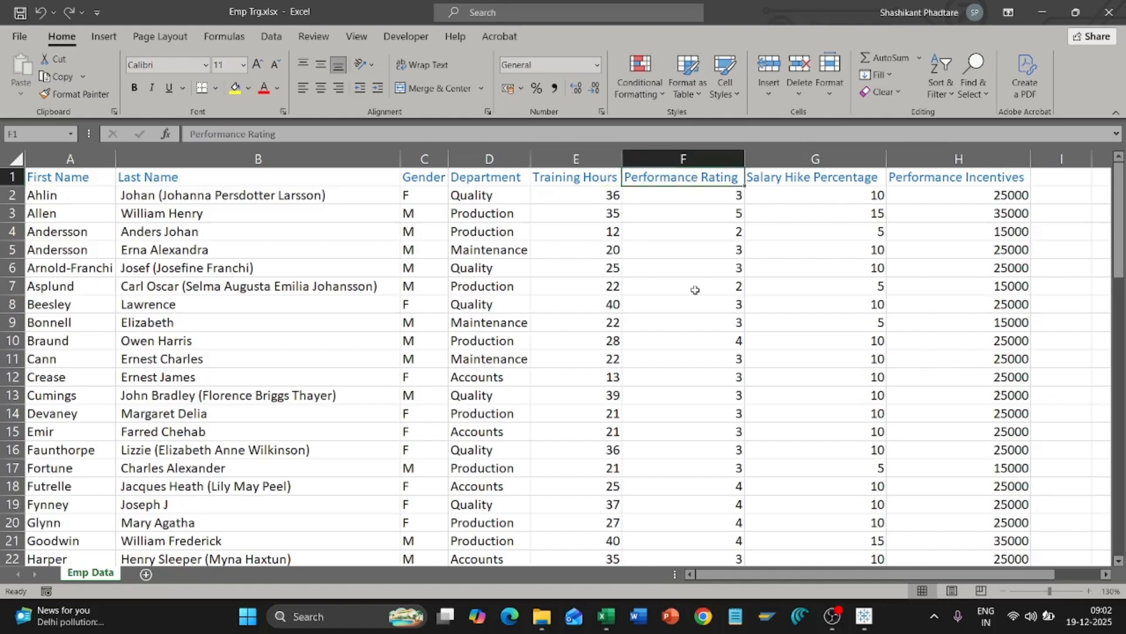
click(821, 182)
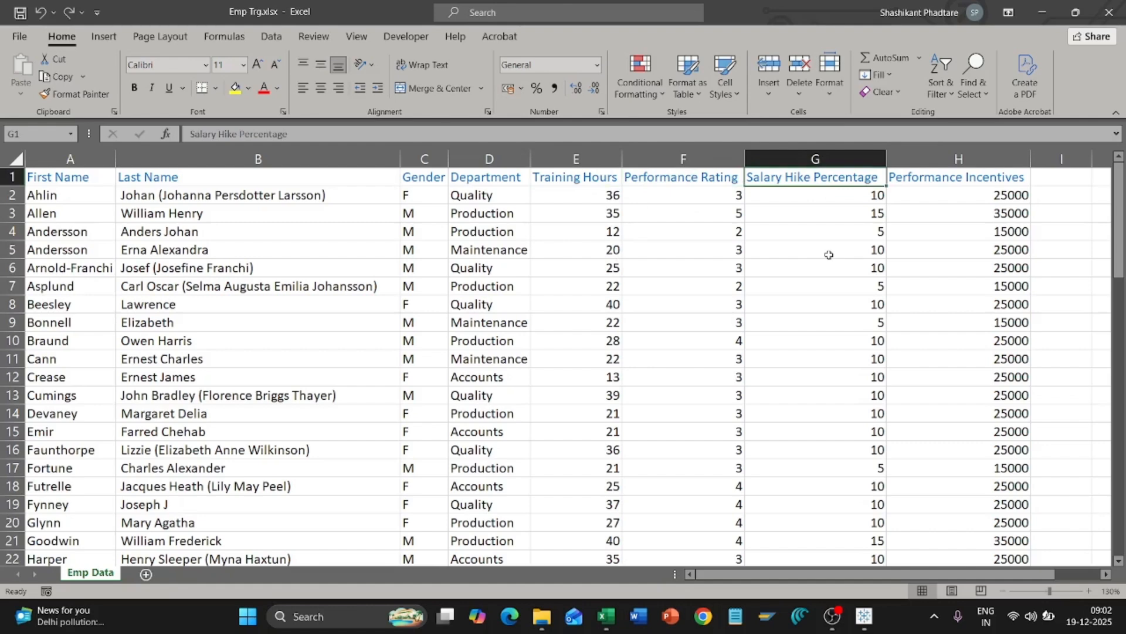
click(953, 176)
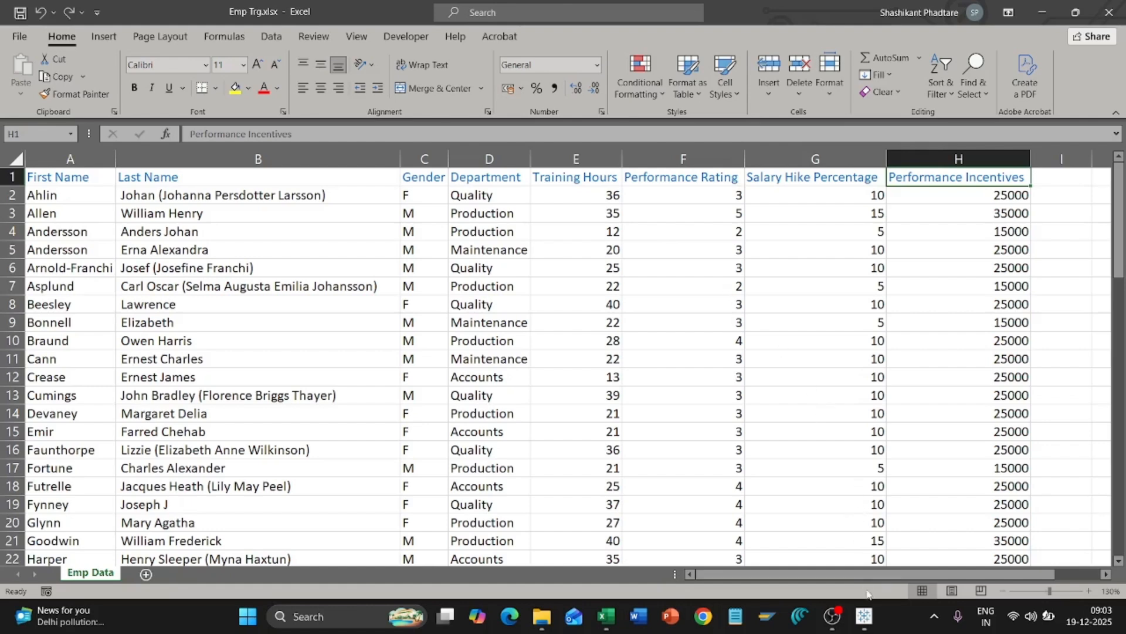
click(928, 327)
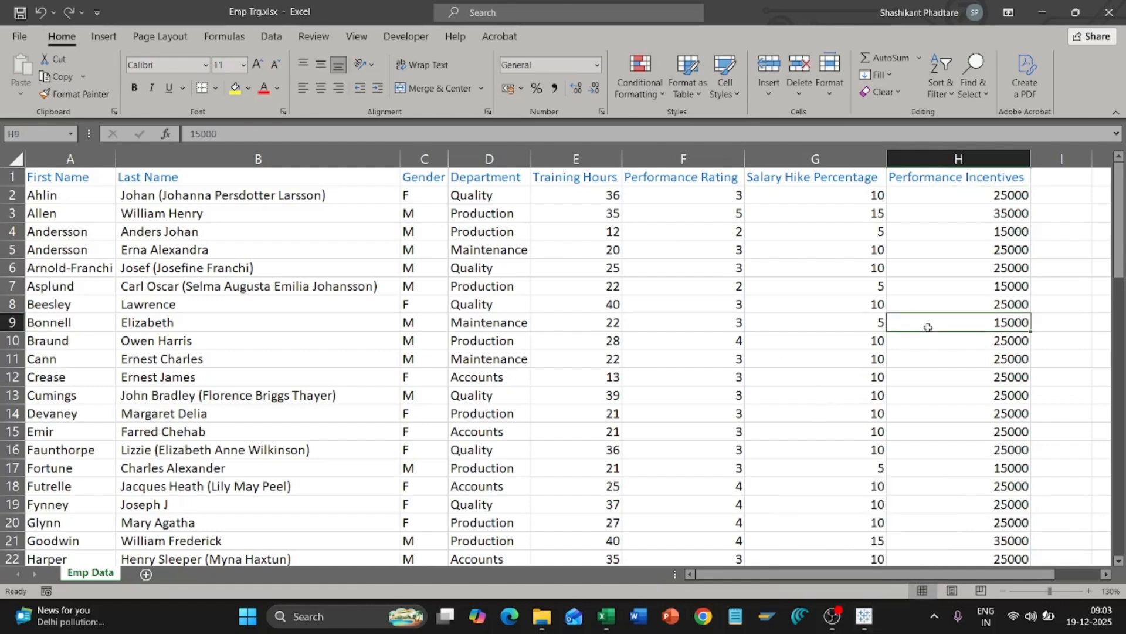
click(1109, 12)
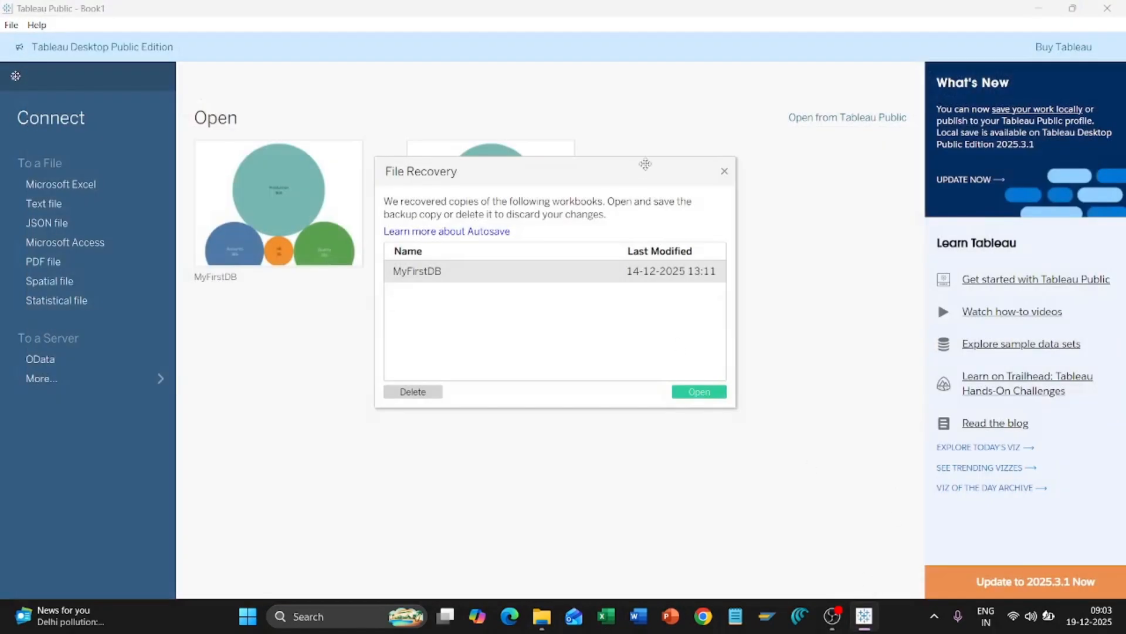
Step: Dismiss file recovery and connect Emp Trg.xlsx as a Microsoft Excel data source
click(726, 172)
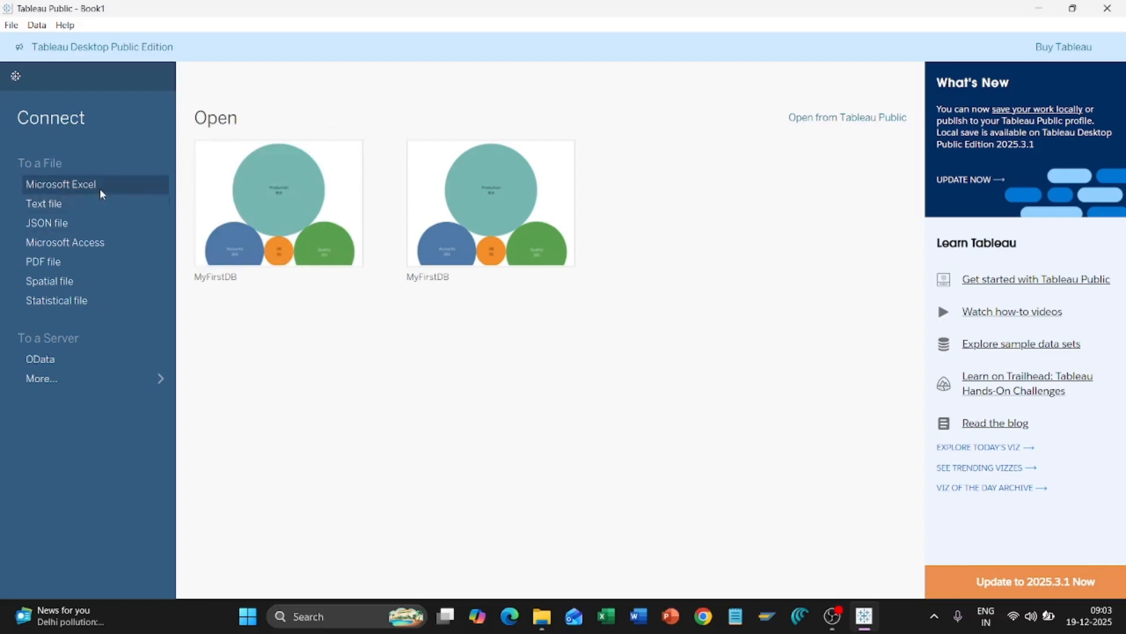
click(77, 186)
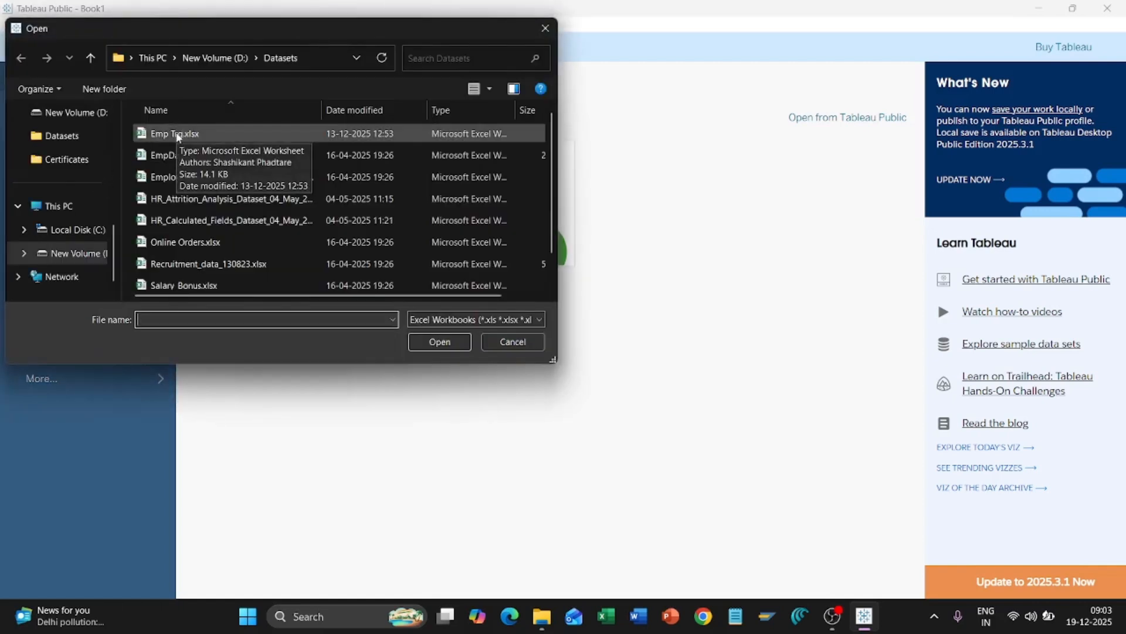
click(179, 135)
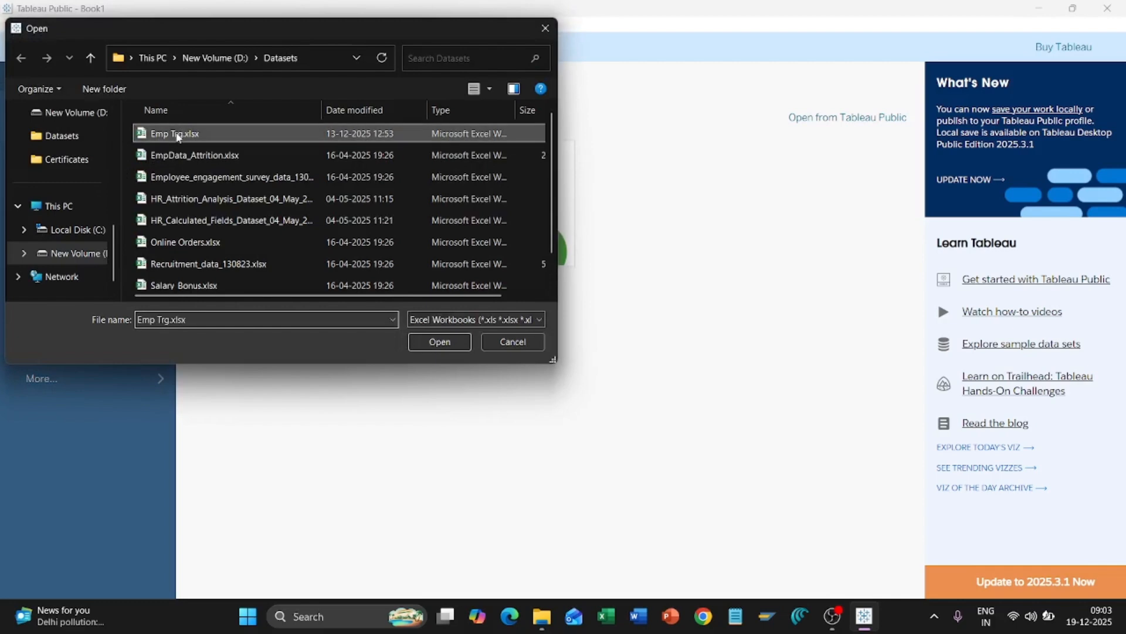
click(425, 337)
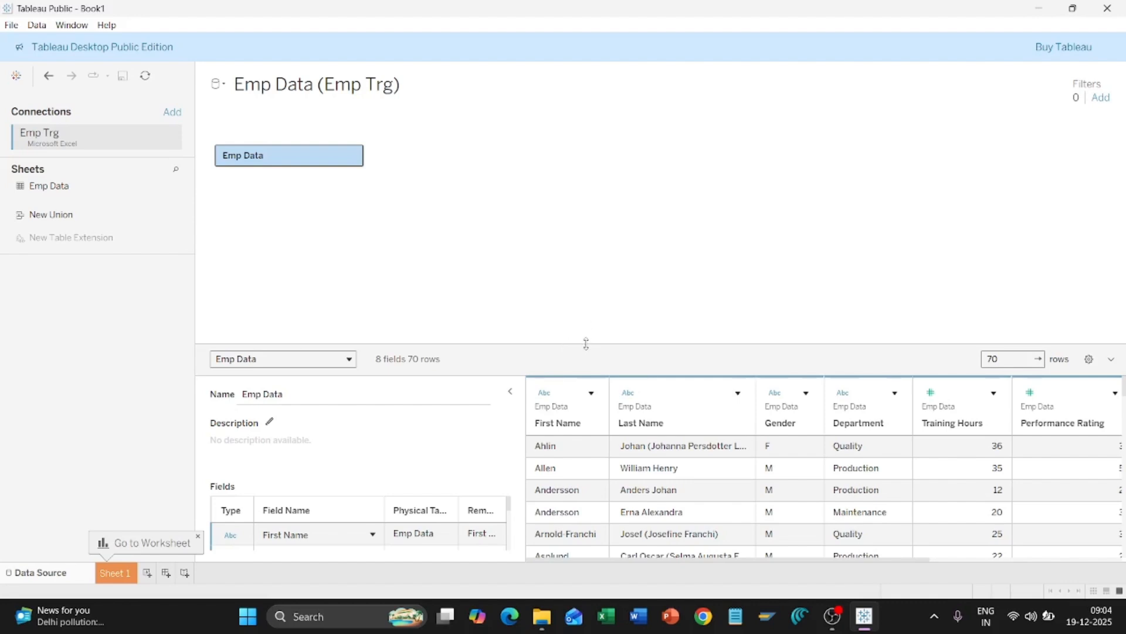
Step: Enlarge the Emp Data preview grid to show all eight fields and more rows
drag(586, 344, 581, 174)
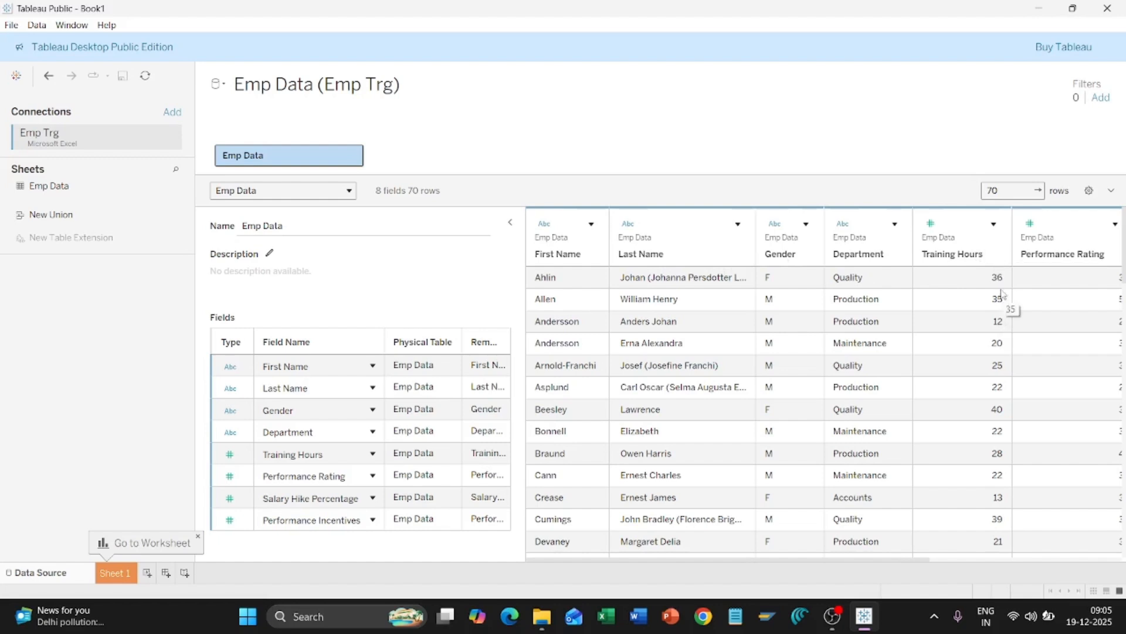
Step: Sort the Emp Data rows by Training Hours, ascending then descending
click(995, 253)
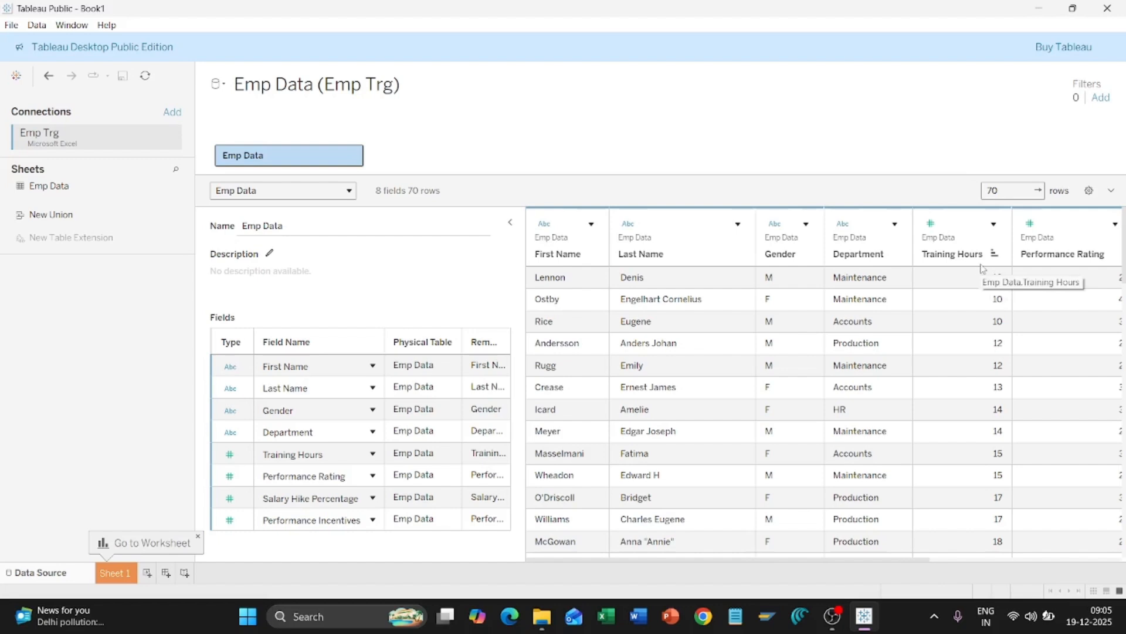
click(995, 256)
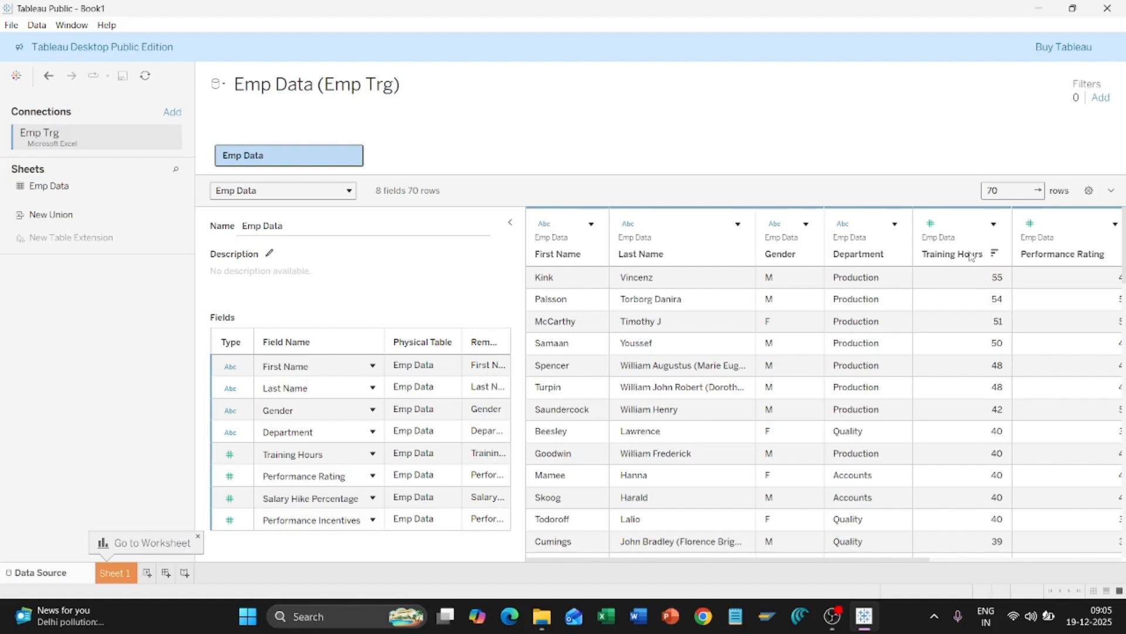
scroll(988, 288, right, 1)
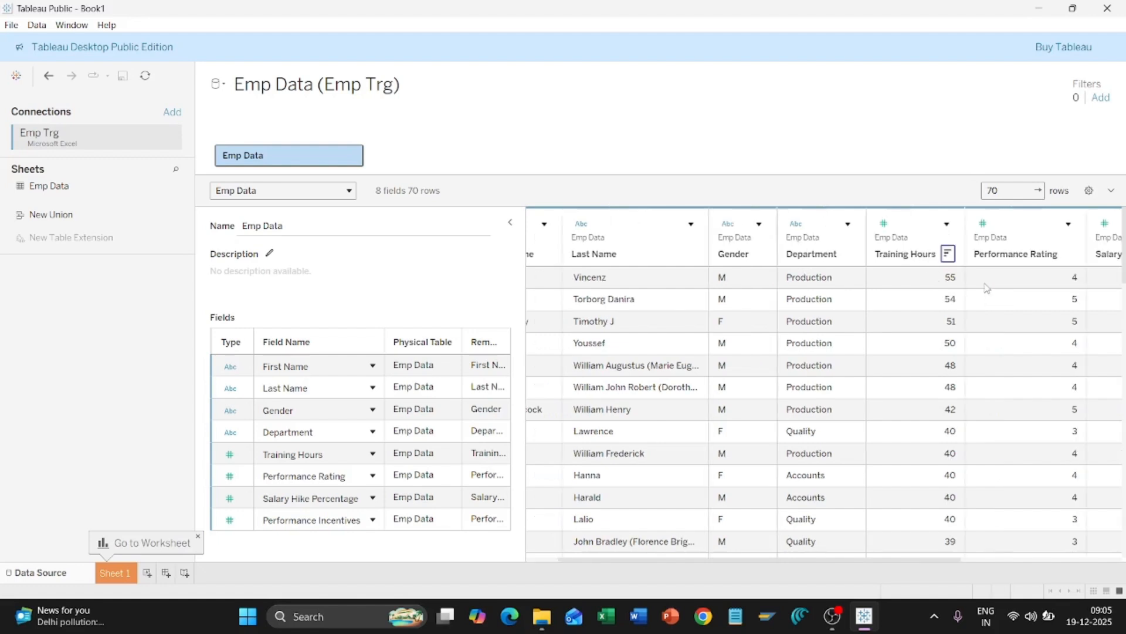
scroll(988, 287, right, 1)
scroll(987, 287, right, 1)
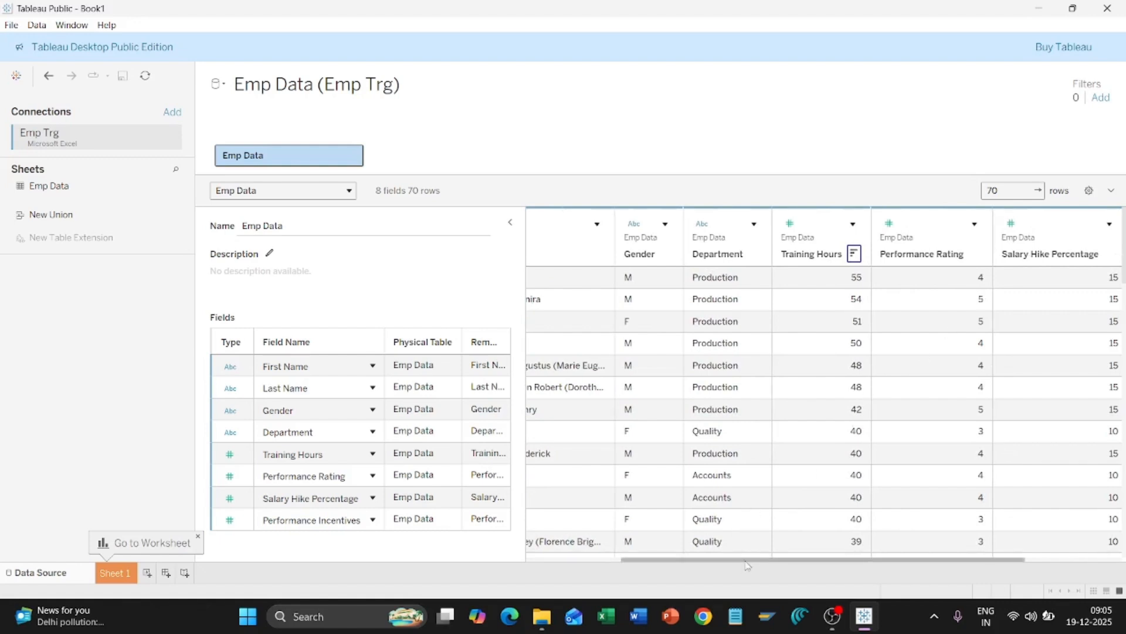
drag(729, 561, 814, 561)
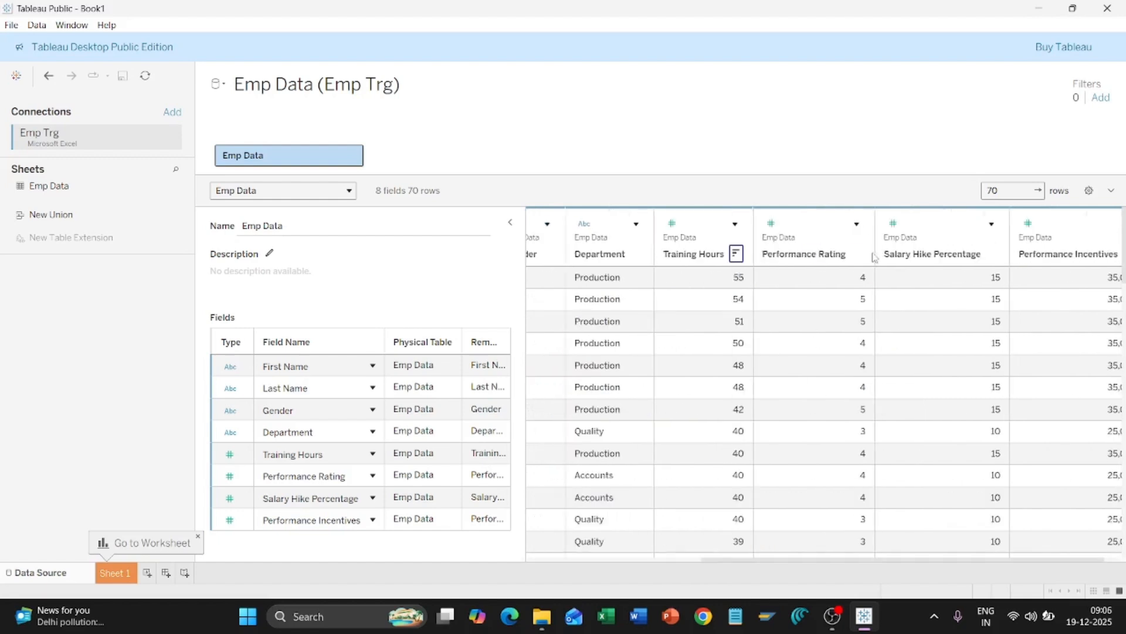
Step: Sort the Emp Data rows by Performance Rating, ascending then descending
click(858, 255)
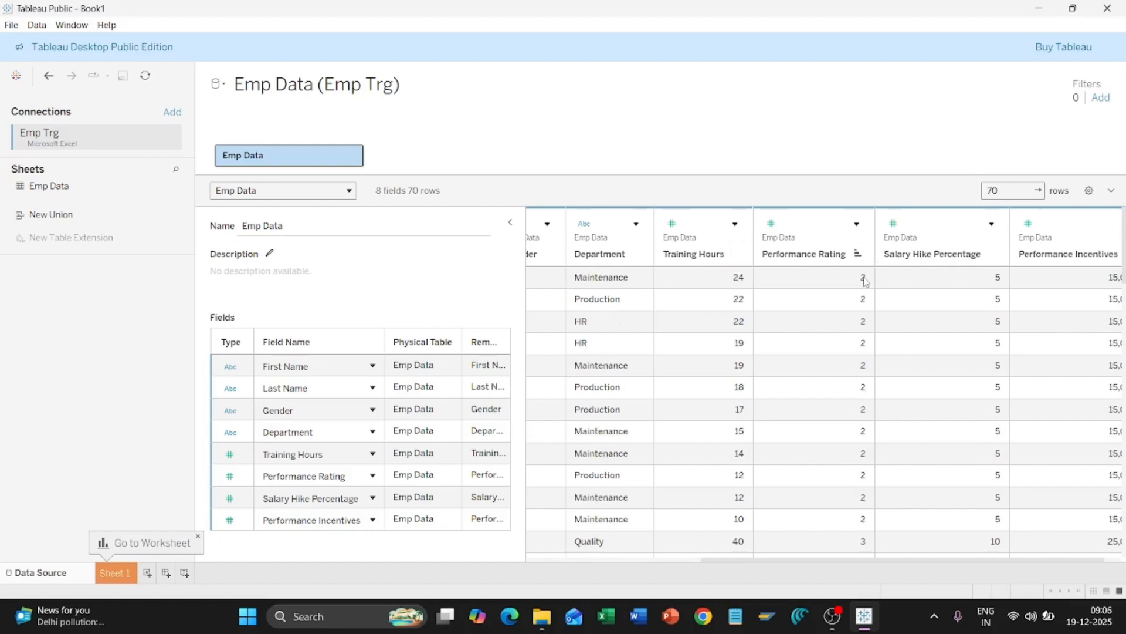
click(858, 254)
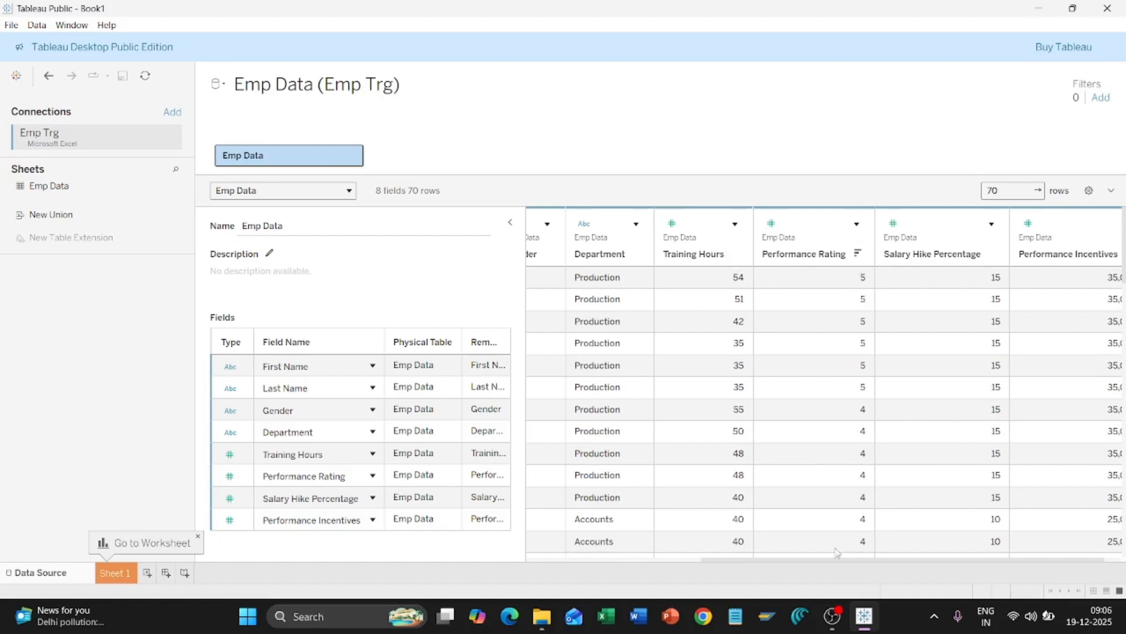
drag(833, 560, 852, 561)
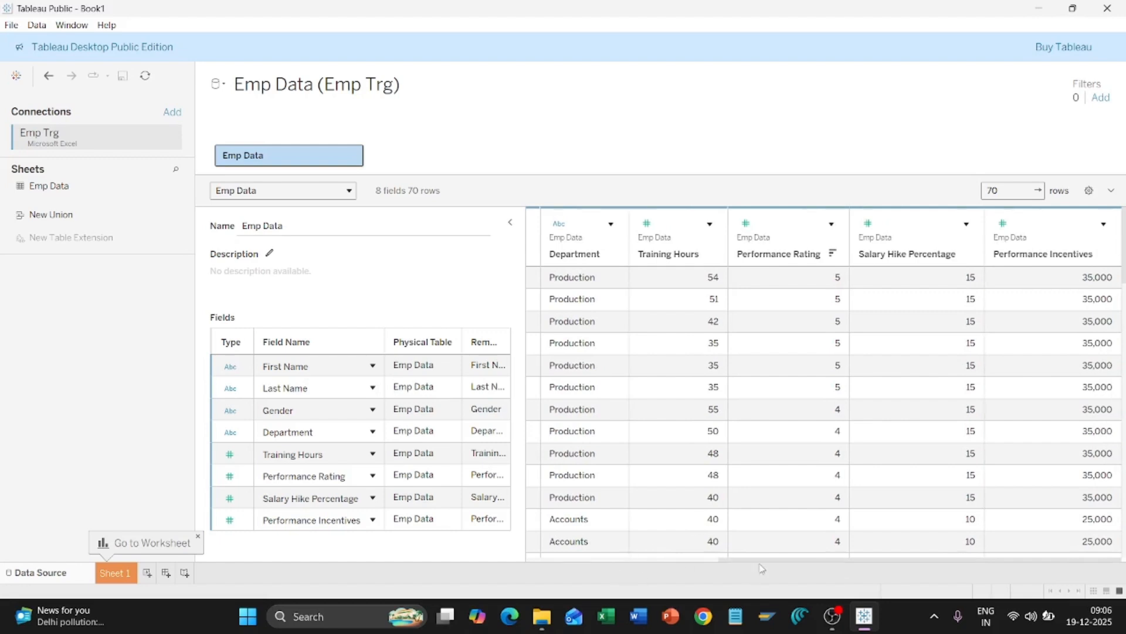
drag(759, 558, 666, 568)
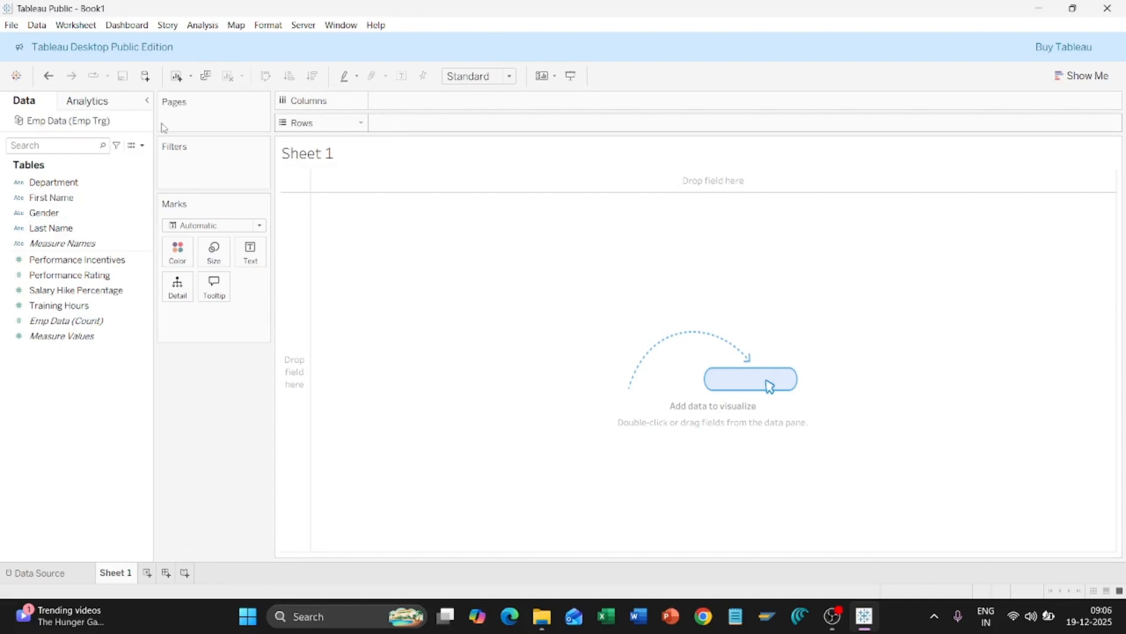
Step: Place the Department field on Sheet 1's Columns shelf, showing Accounts through Quality
click(59, 183)
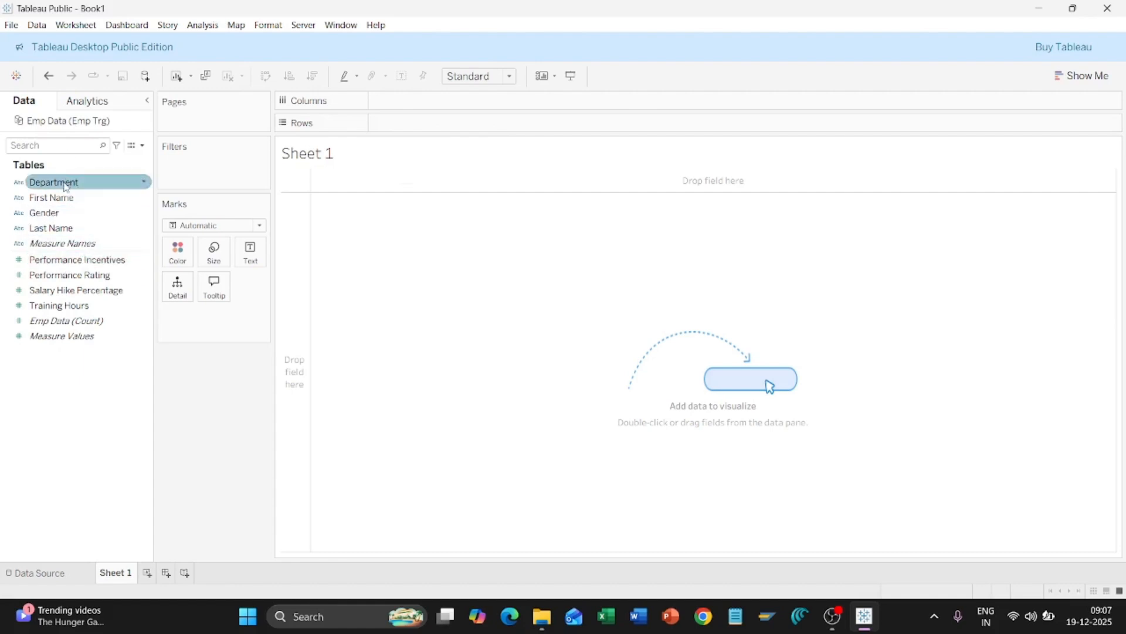
drag(65, 187, 411, 103)
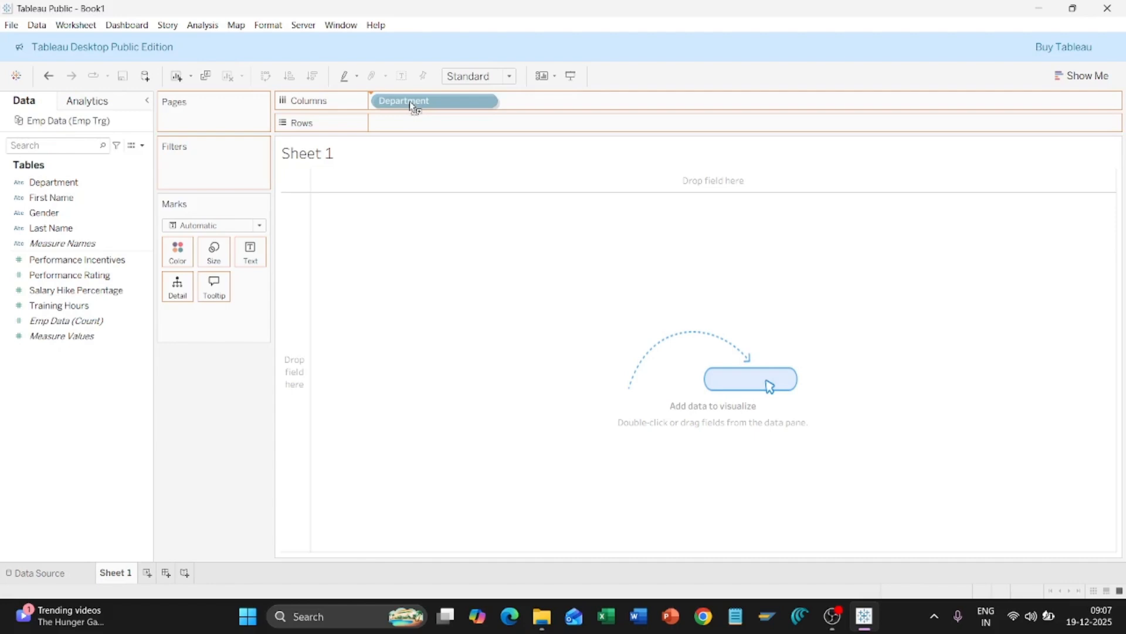
drag(409, 101, 409, 102)
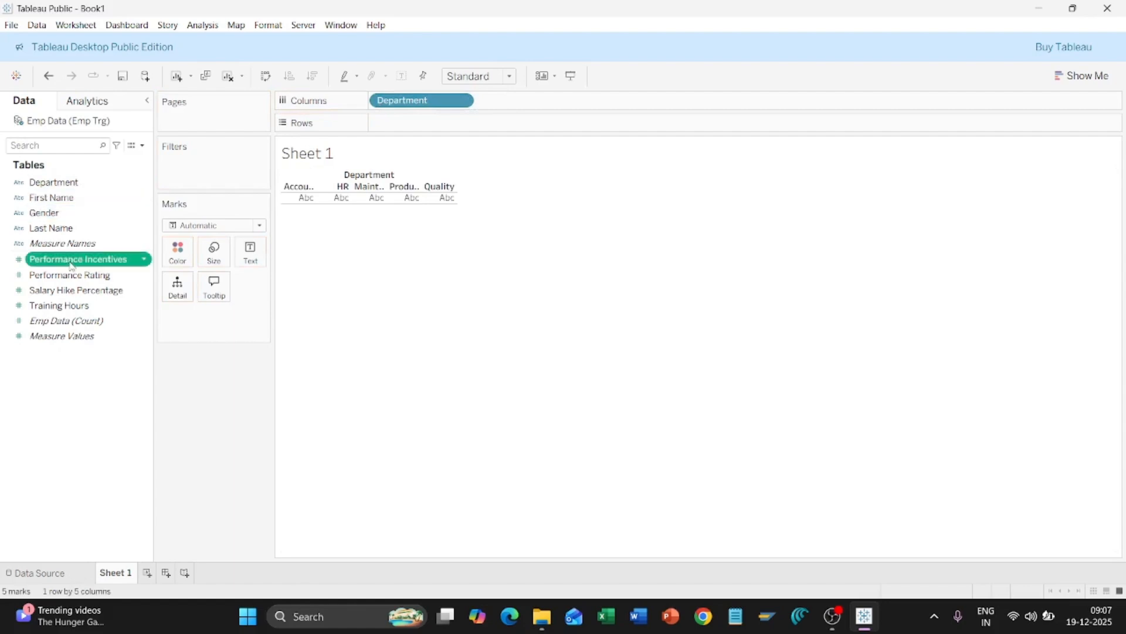
drag(76, 259, 420, 129)
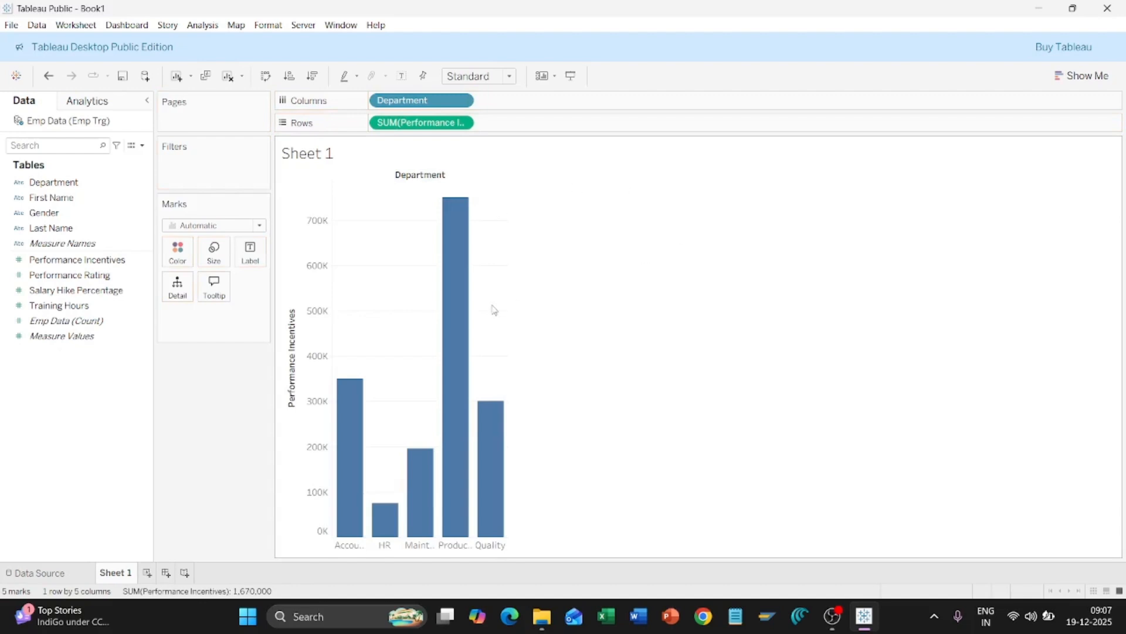
mouse_move(454, 221)
mouse_move(494, 399)
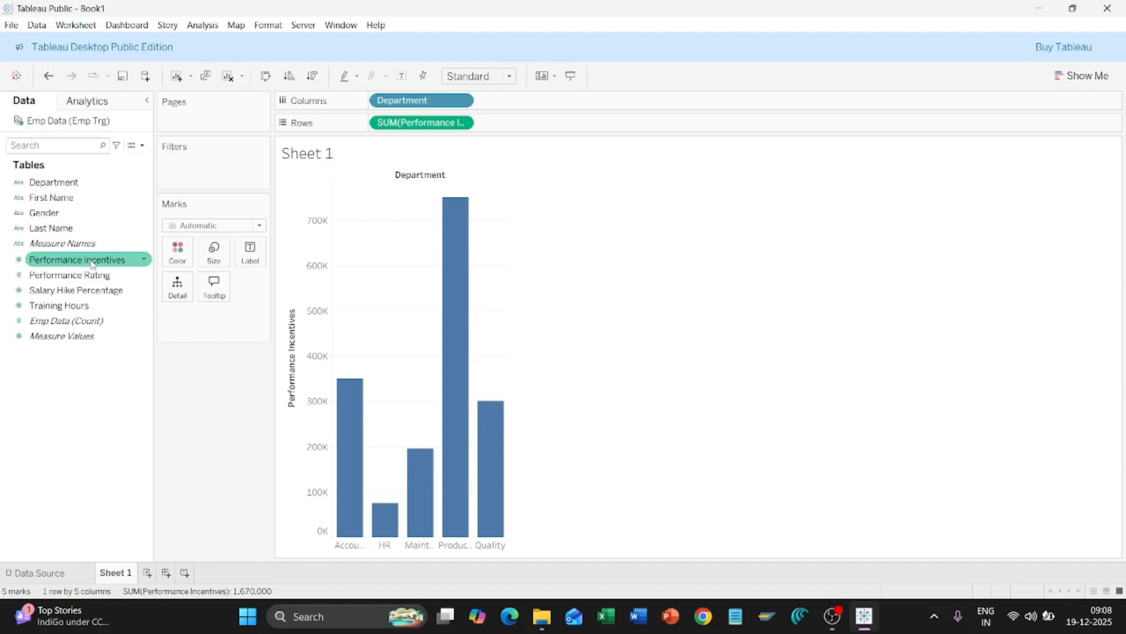
Step: Label the department bars with Performance Incentives totals, e.g. 7,50,000 for Production
drag(92, 264, 262, 252)
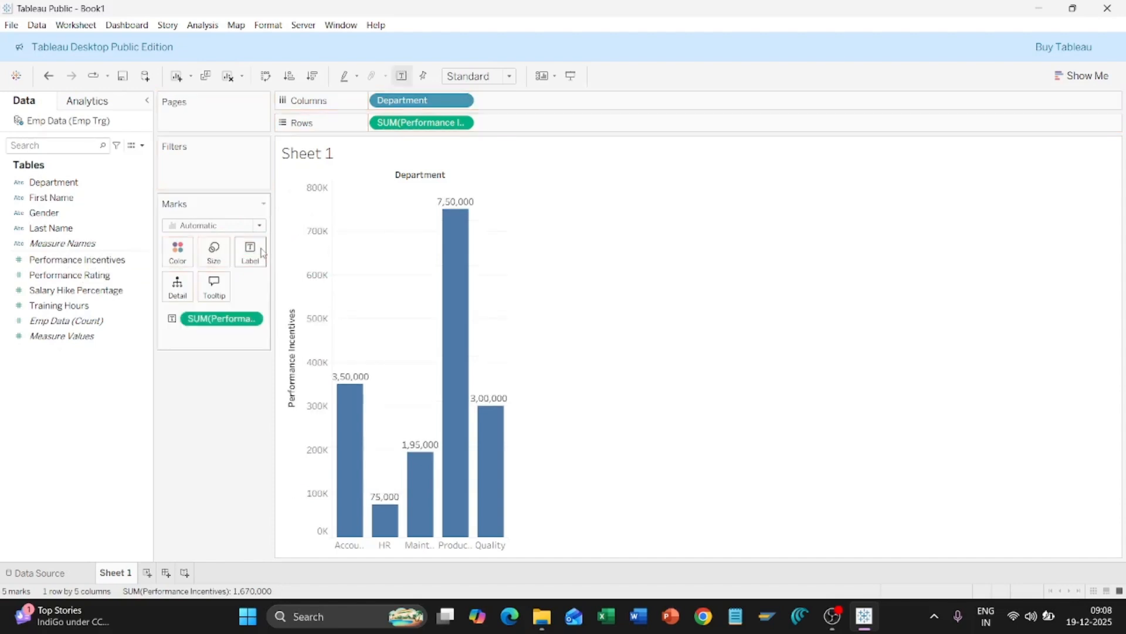
click(101, 261)
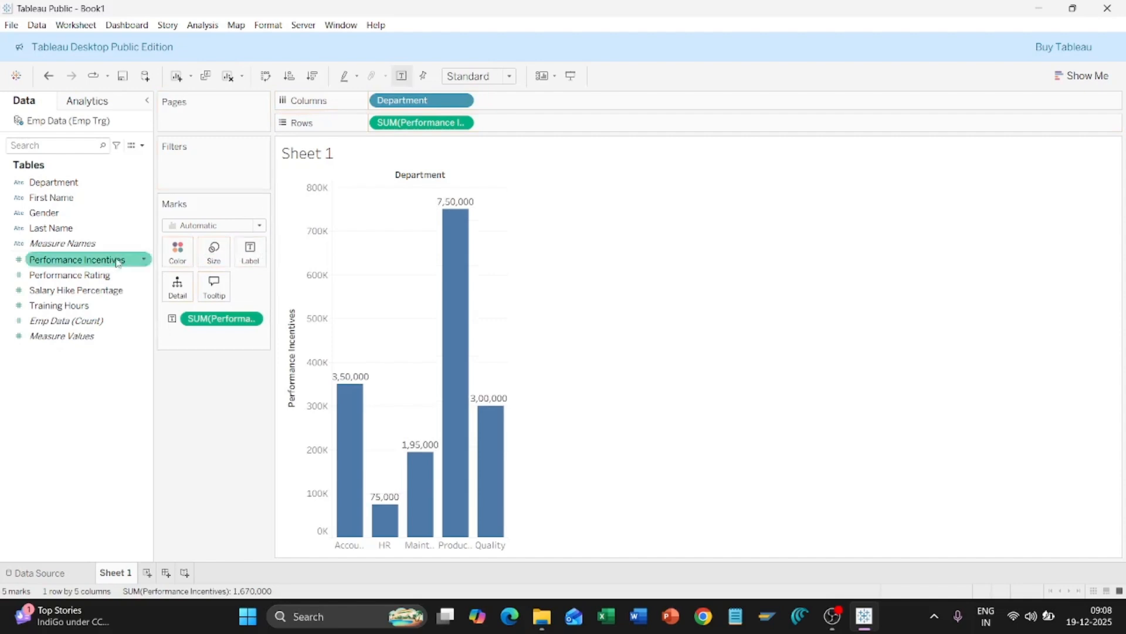
Step: Size the bars by SUM(Performance Incentives), adding a 75,000 to 7,50,000 size legend
drag(103, 262, 224, 258)
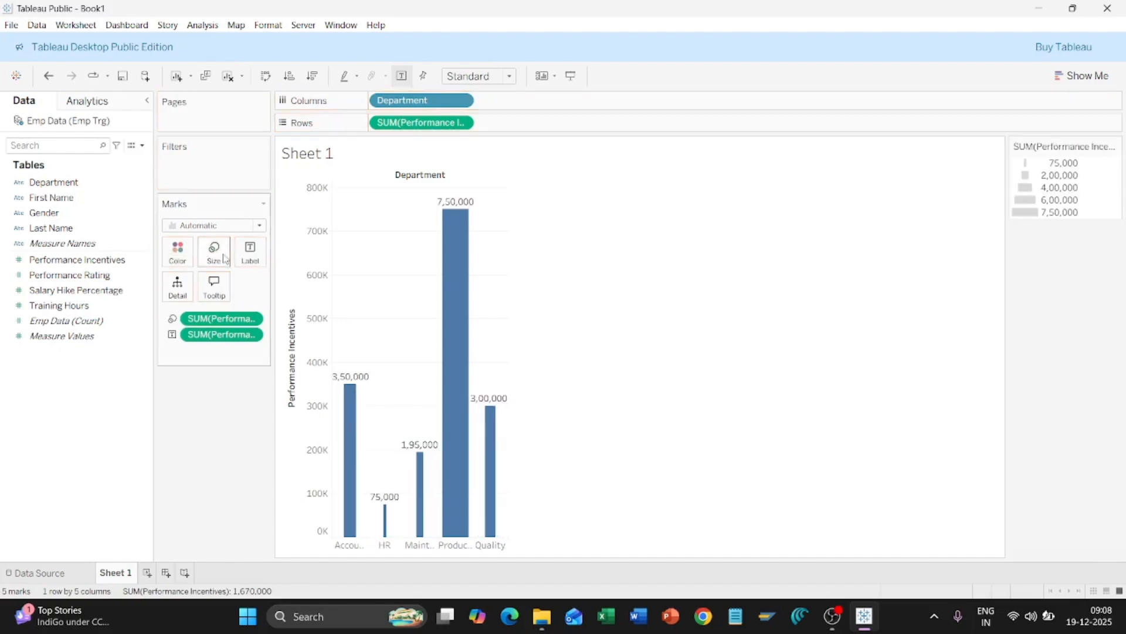
mouse_move(473, 253)
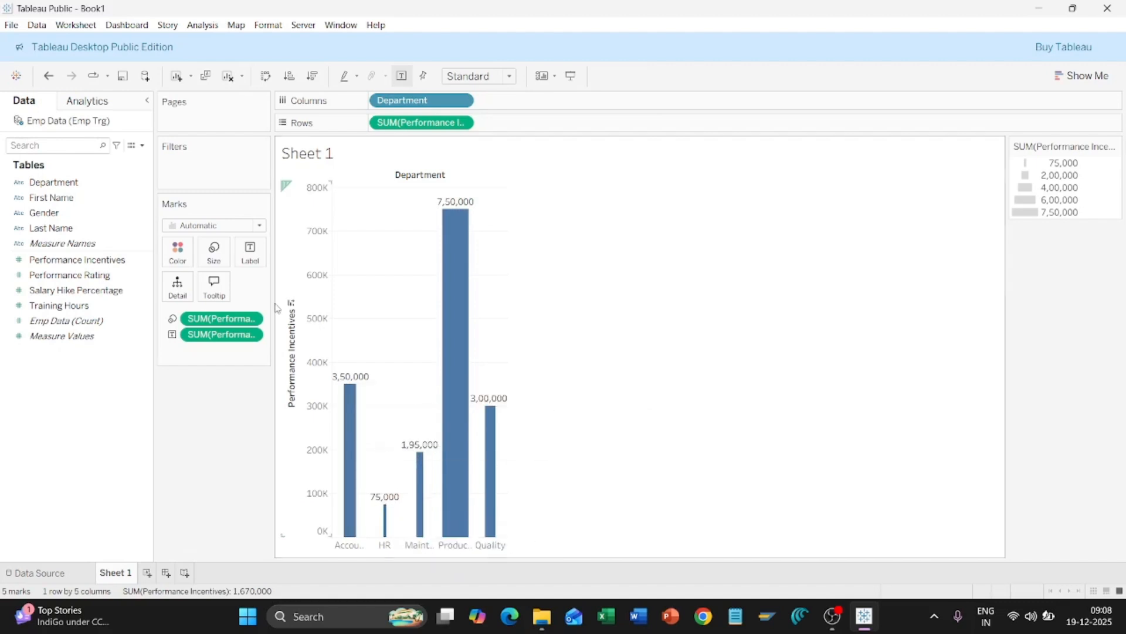
click(114, 275)
click(65, 261)
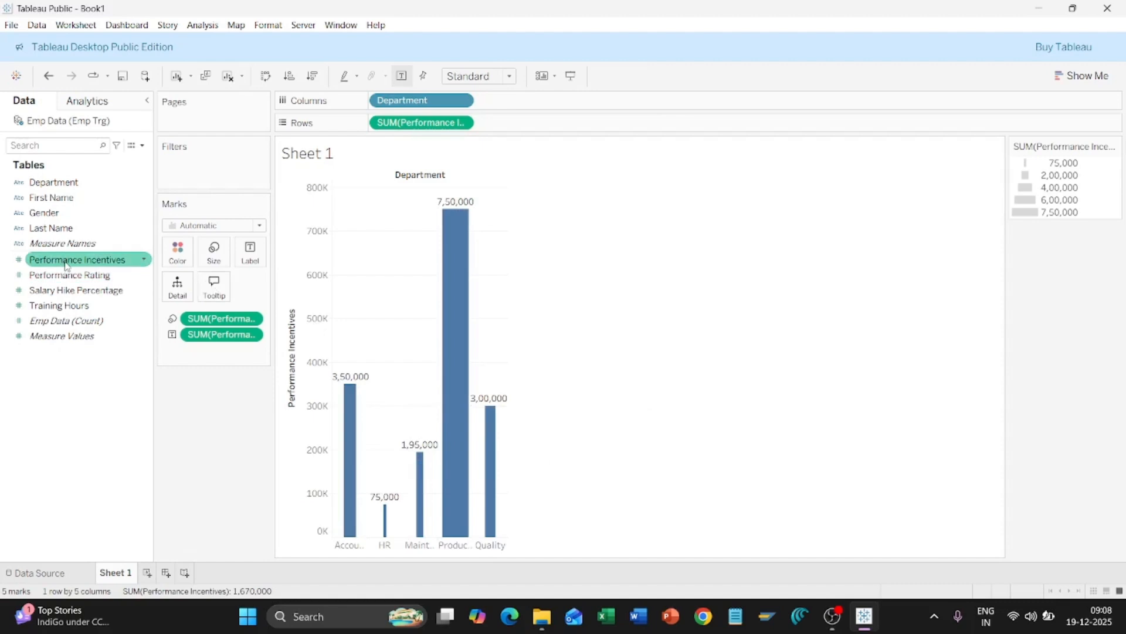
Step: Colour the bars by SUM(Performance Incentives) so Production shows darkest blue
mouse_move(66, 265)
mouse_down()
mouse_move(170, 235)
mouse_move(167, 261)
mouse_up()
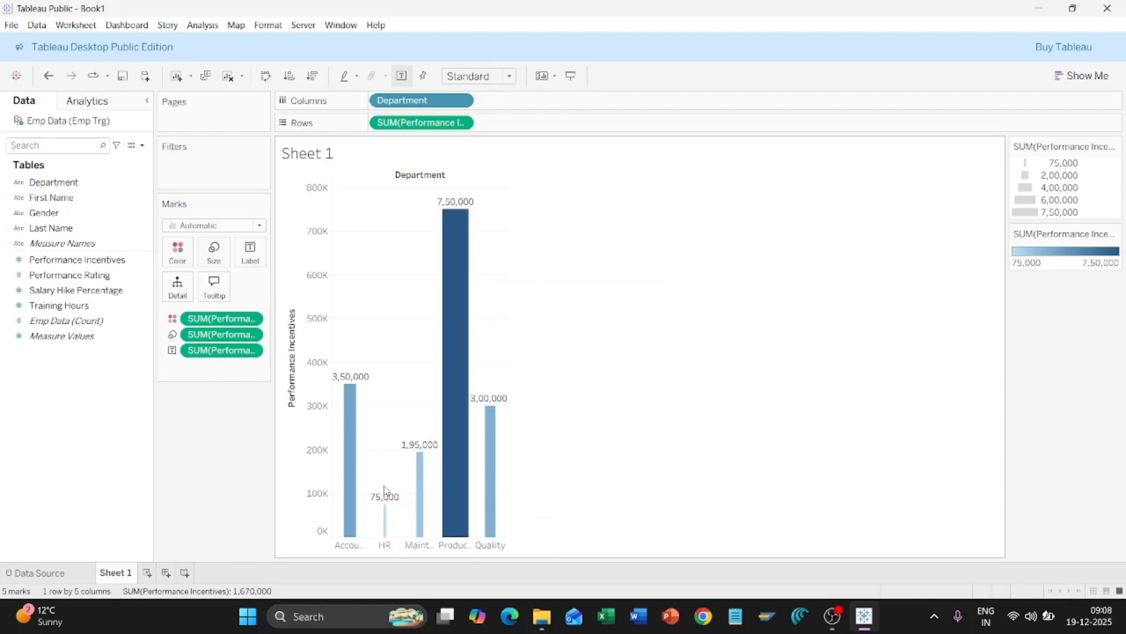
mouse_move(385, 514)
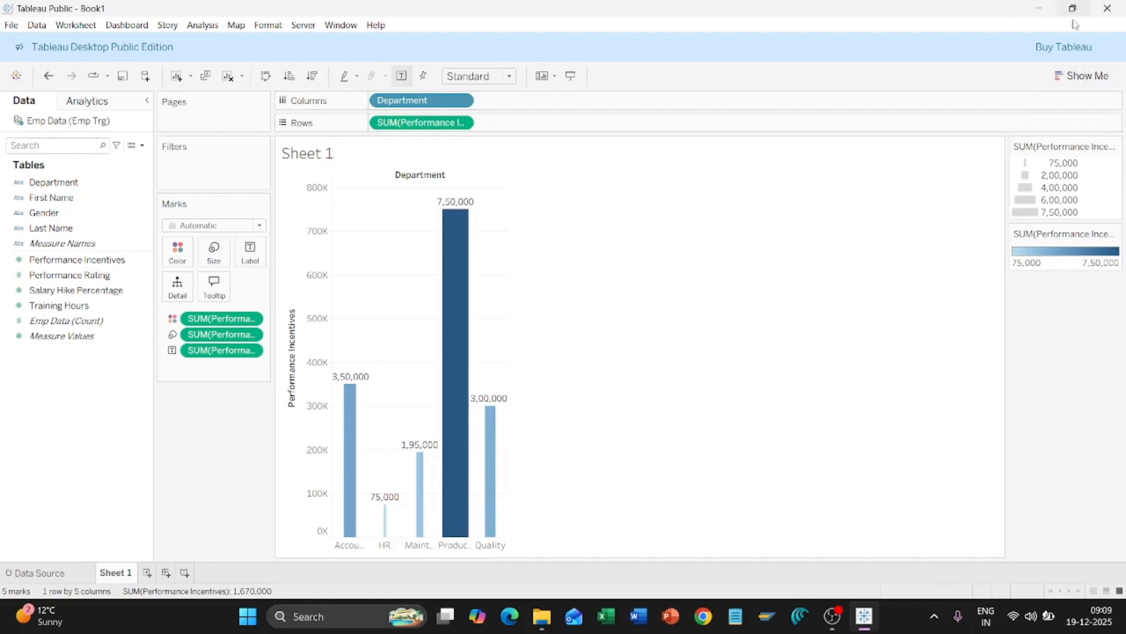
Step: Try Text Table and Heat Map in Show Me, then settle on a Highlight Table
click(1078, 75)
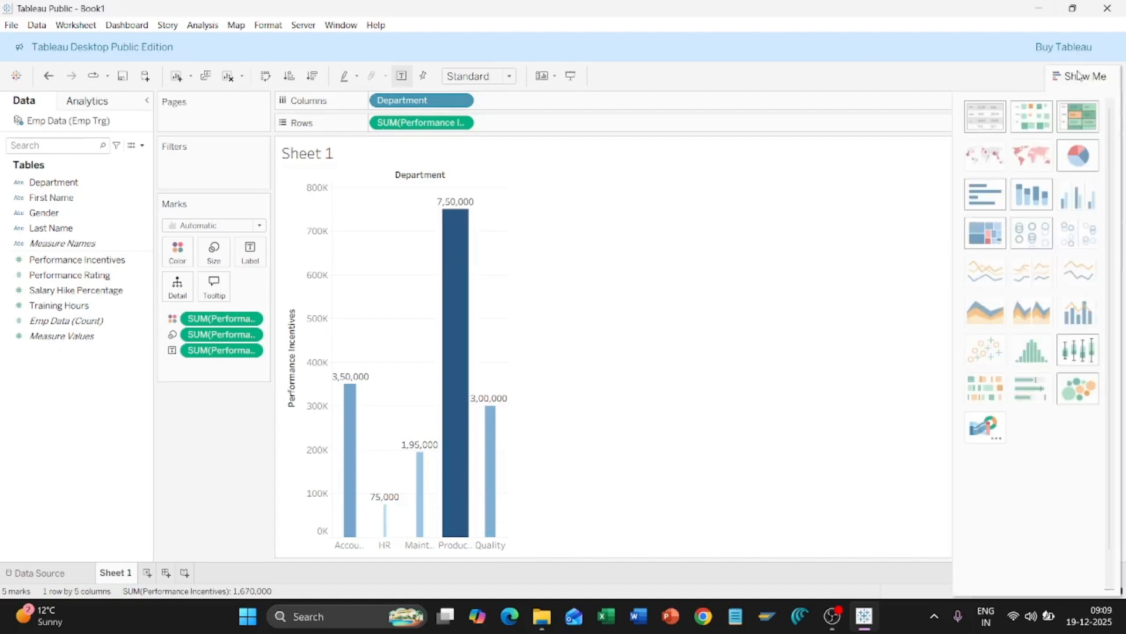
click(977, 126)
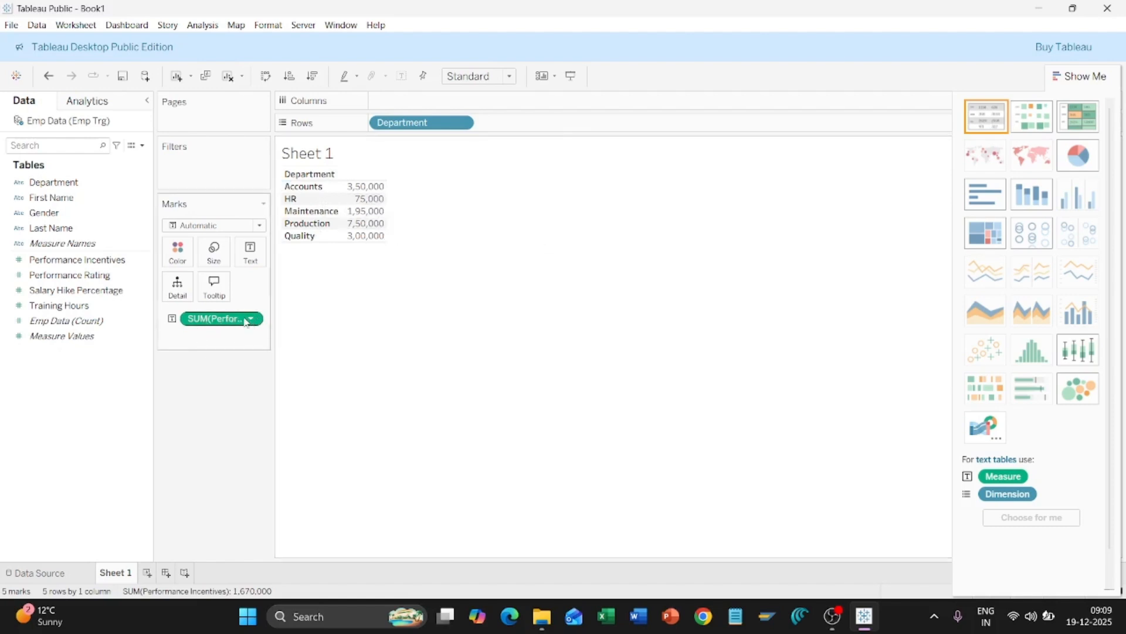
click(1042, 119)
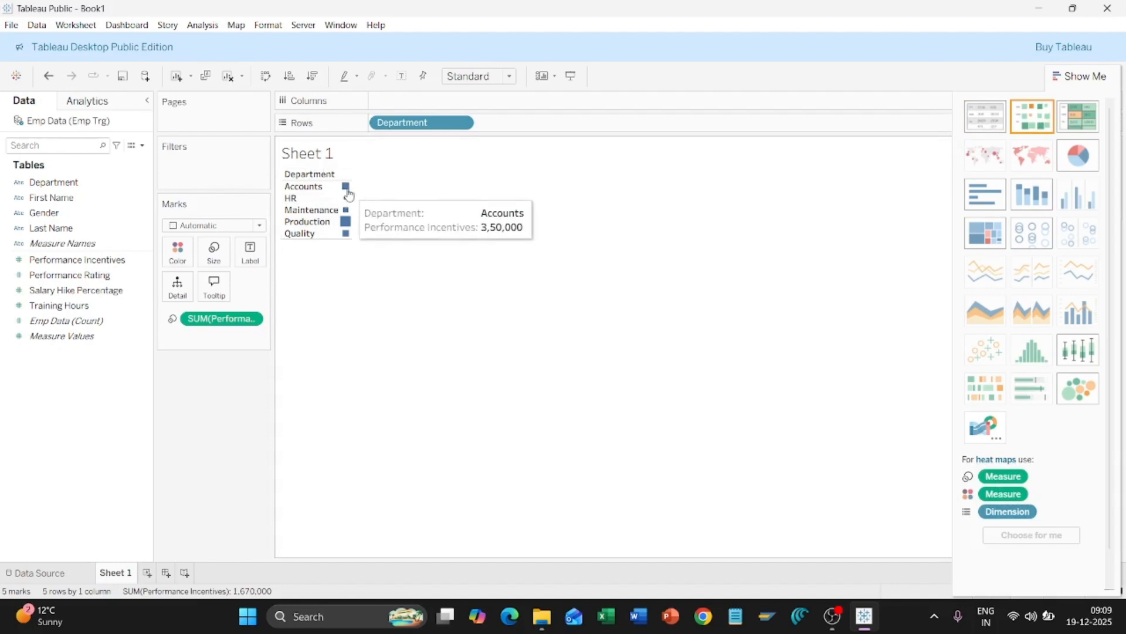
mouse_move(349, 199)
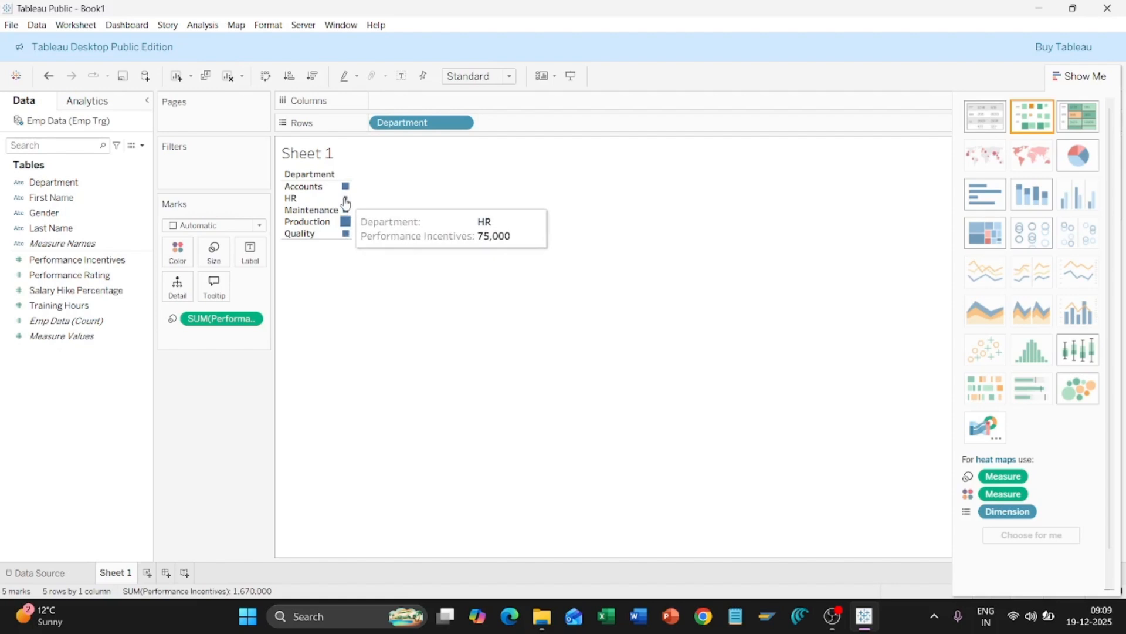
mouse_move(347, 226)
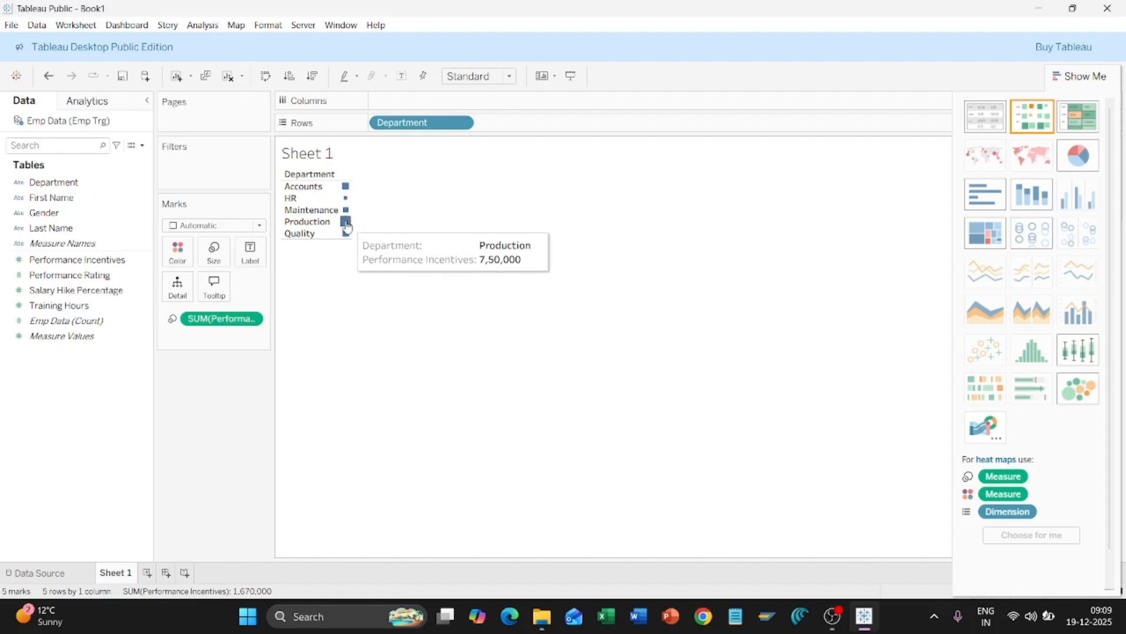
click(1076, 122)
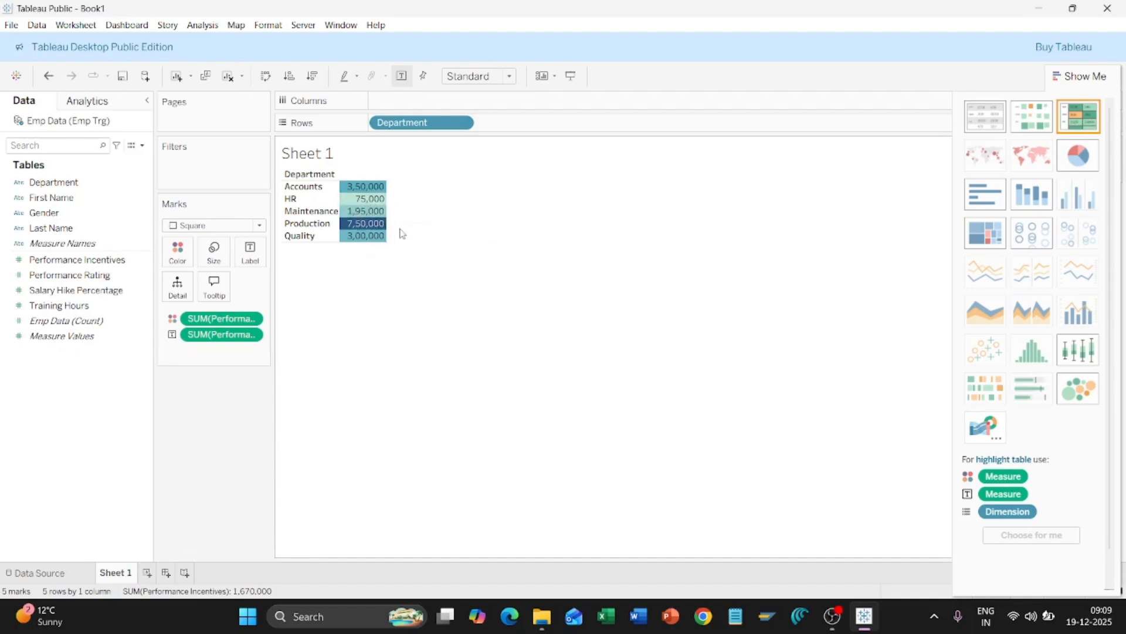
mouse_move(377, 198)
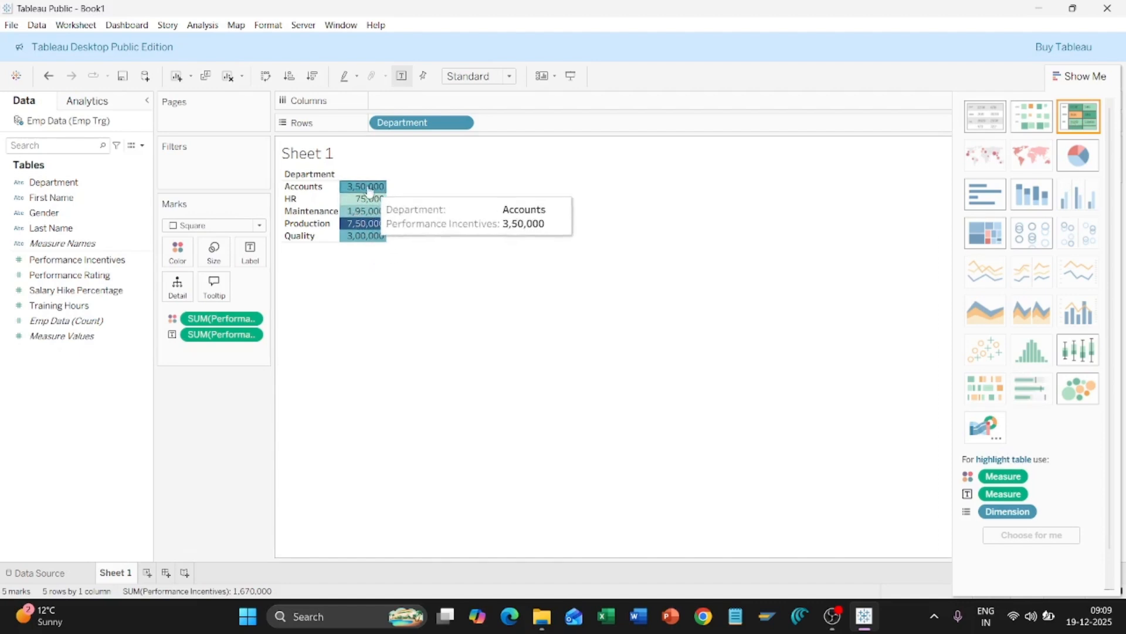
mouse_move(364, 224)
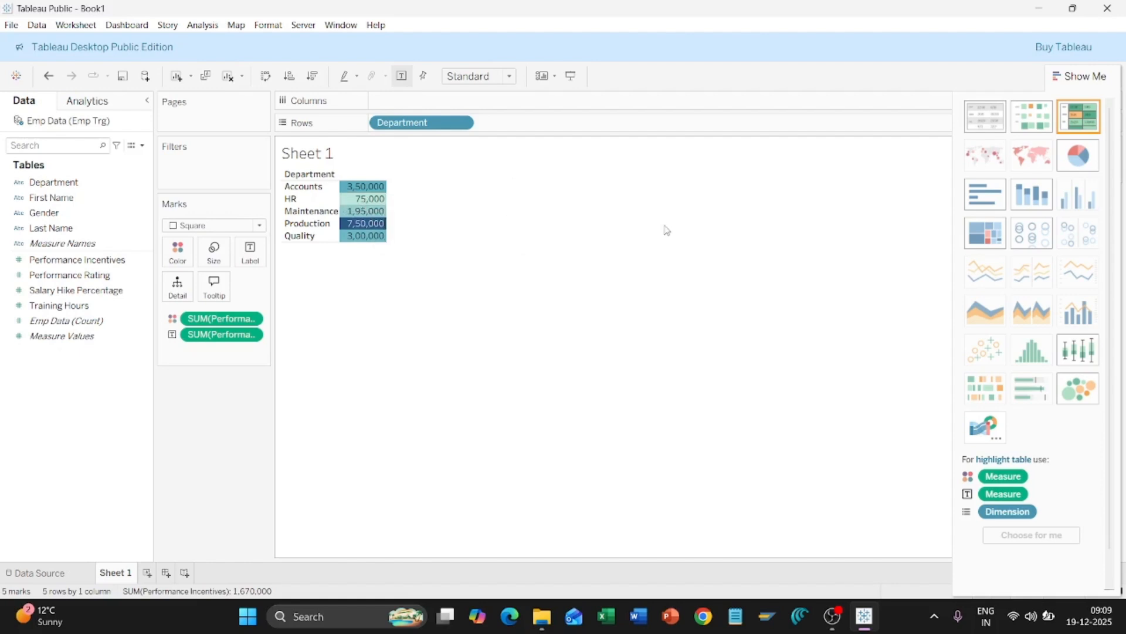
Step: Preview the incentives as horizontal bars, stacked bars, a treemap and a box plot
click(985, 200)
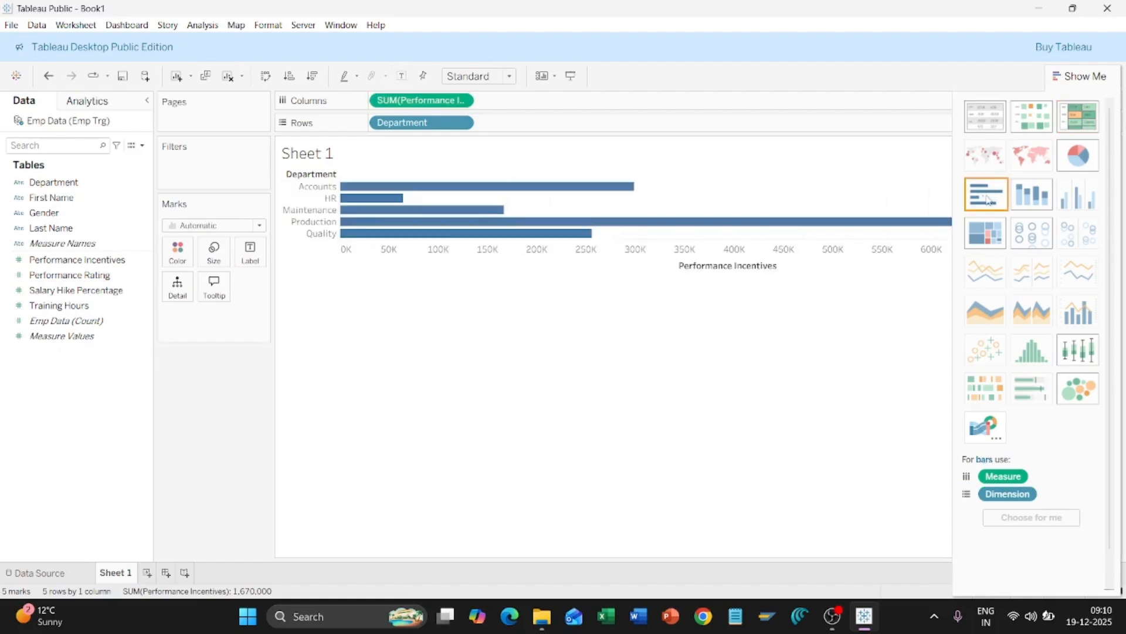
click(1042, 200)
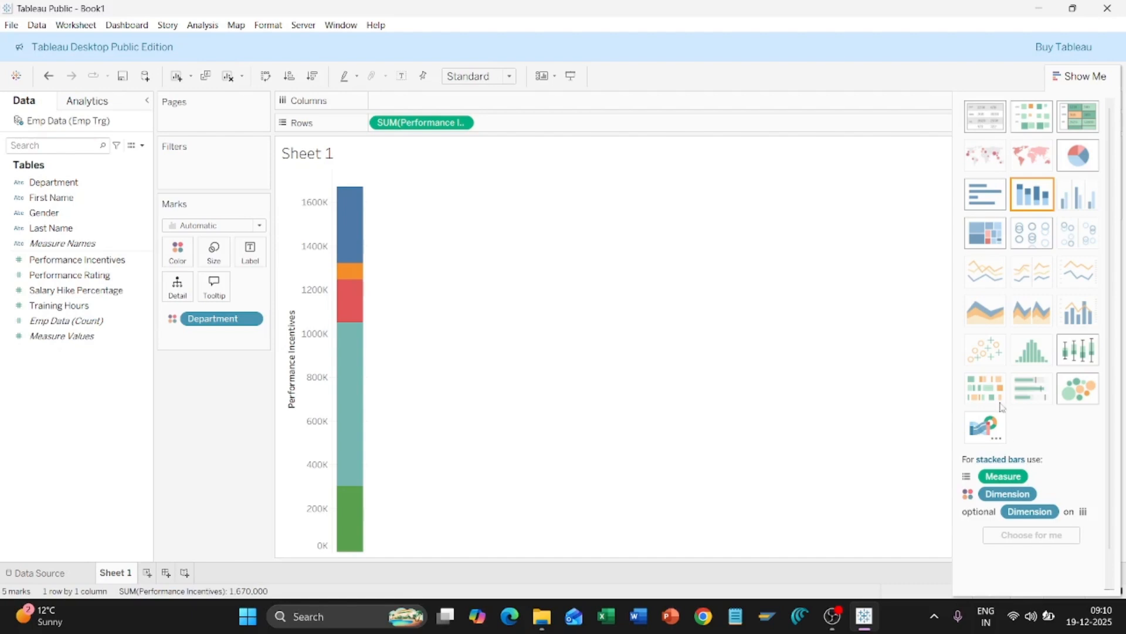
click(986, 232)
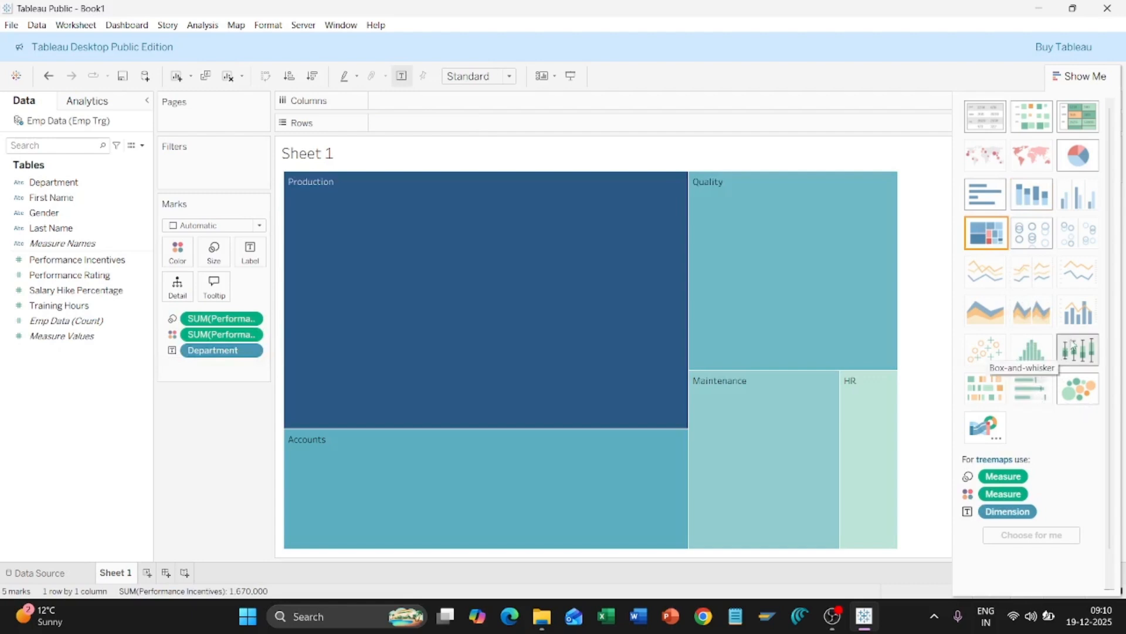
click(1087, 352)
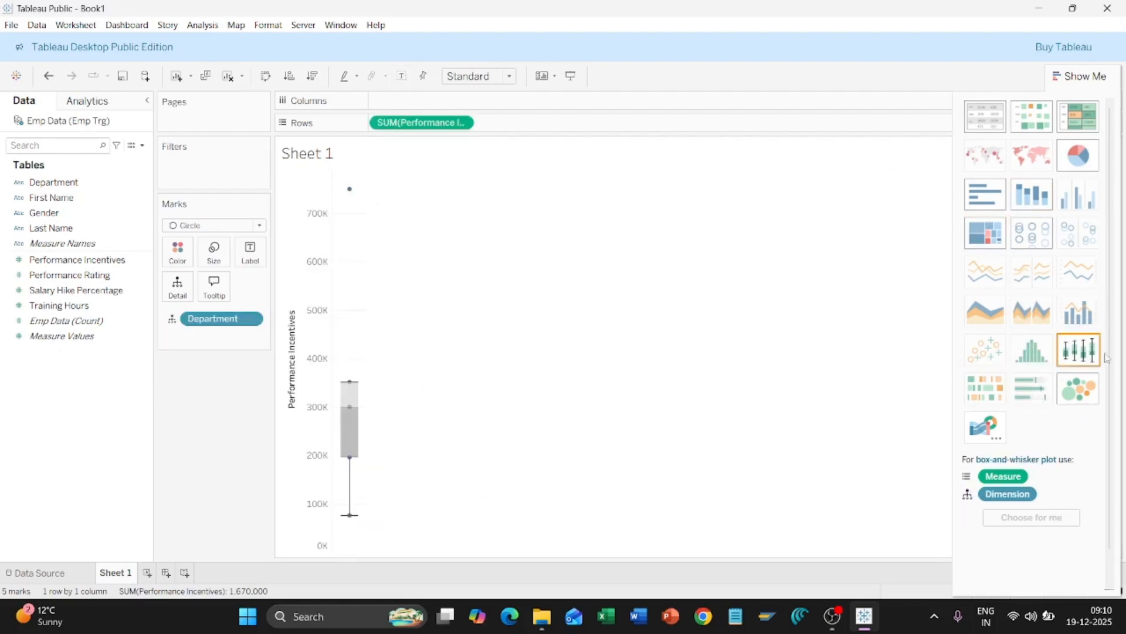
Step: Switch to packed bubbles per department, labelling each bubble with its Performance Incentives value
click(1080, 390)
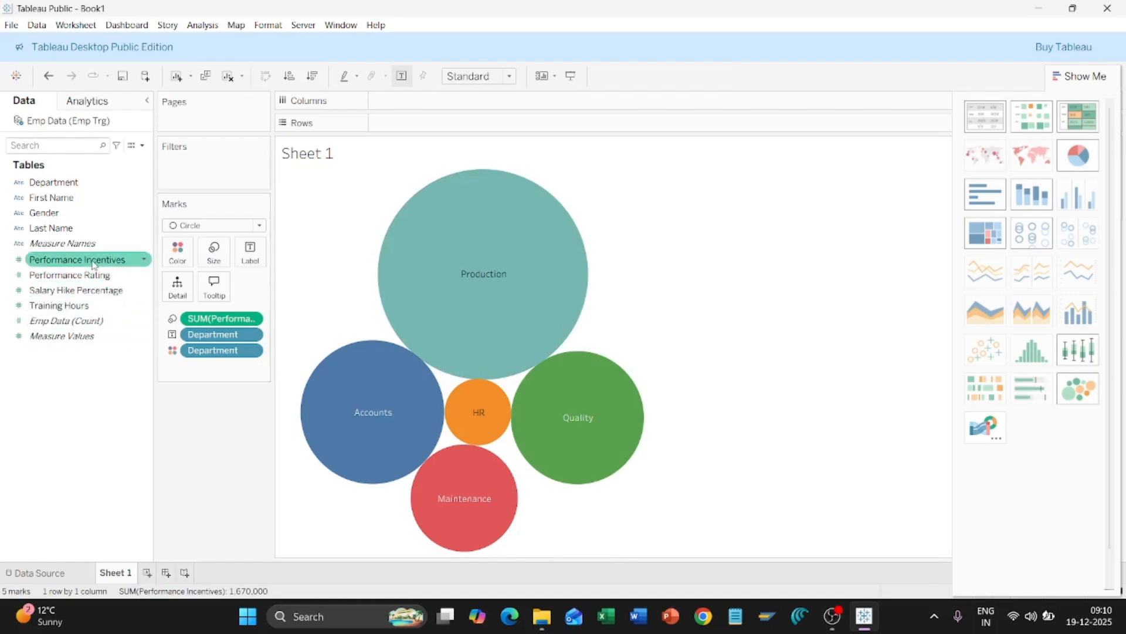
drag(92, 264, 262, 259)
mouse_move(541, 268)
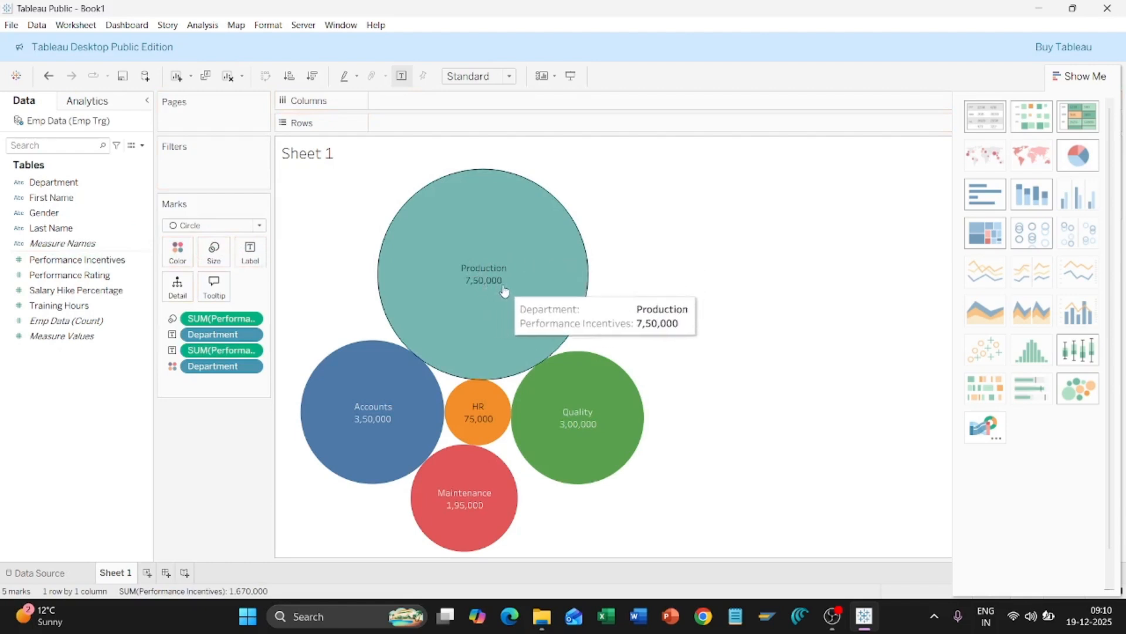
mouse_move(560, 431)
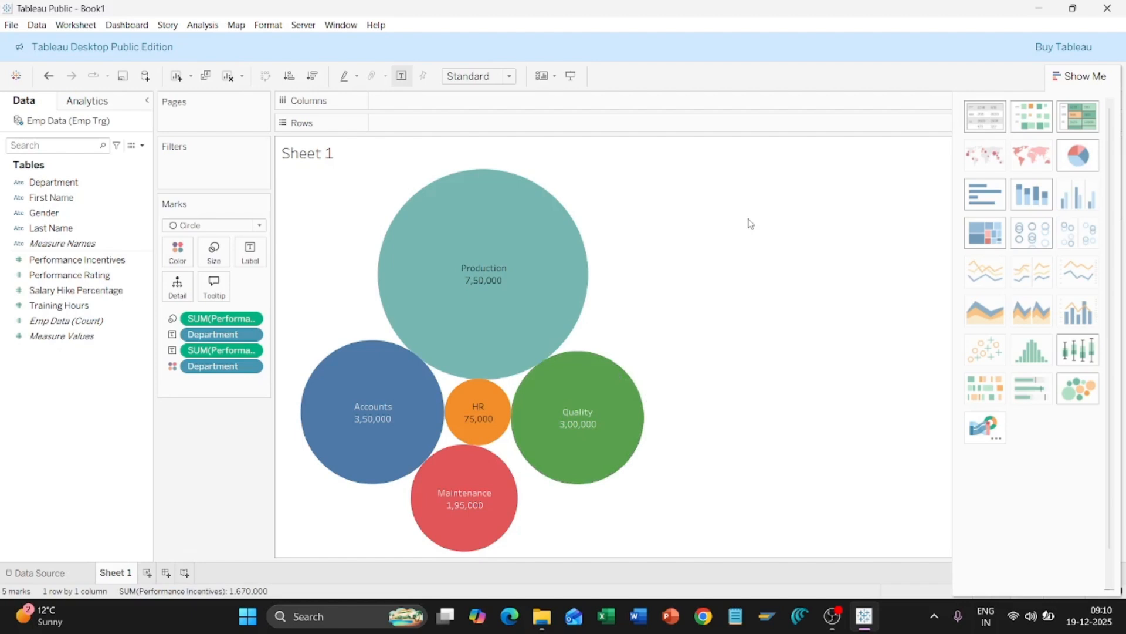
Step: Rename the Sheet 1 tab to 'Dept wise Perf. Incentives'
right_click(114, 573)
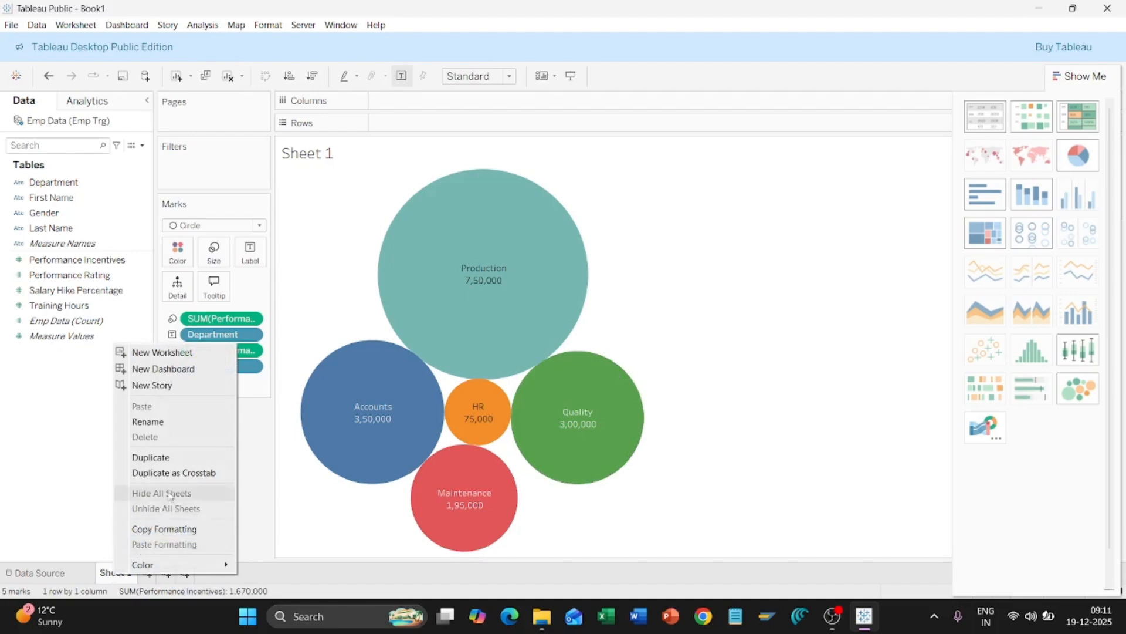
click(202, 422)
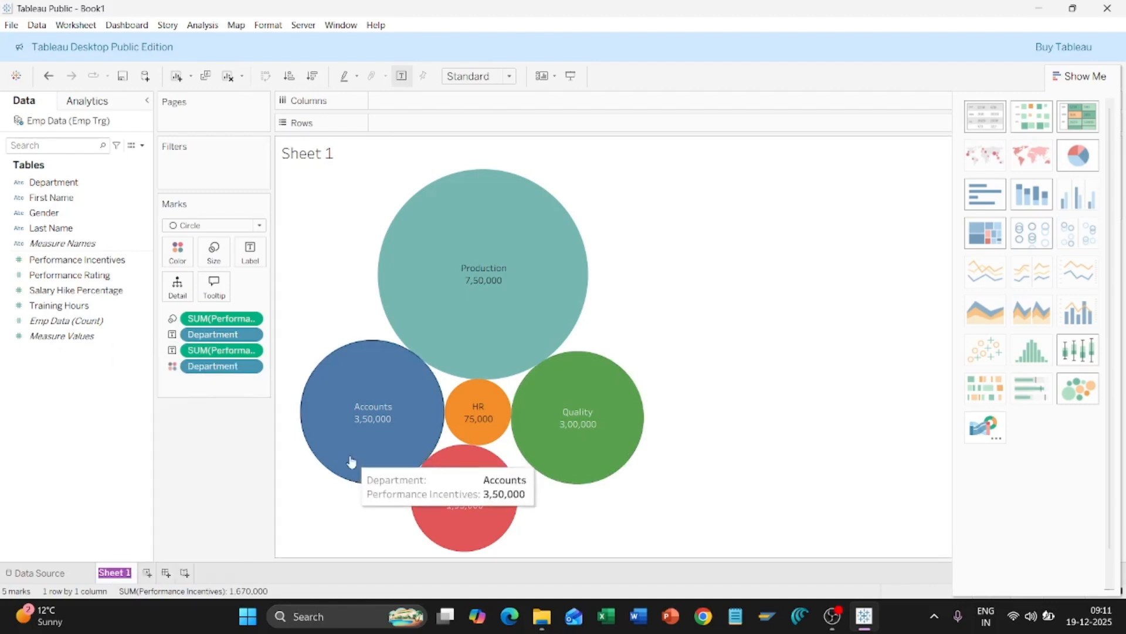
text(Dept wise)
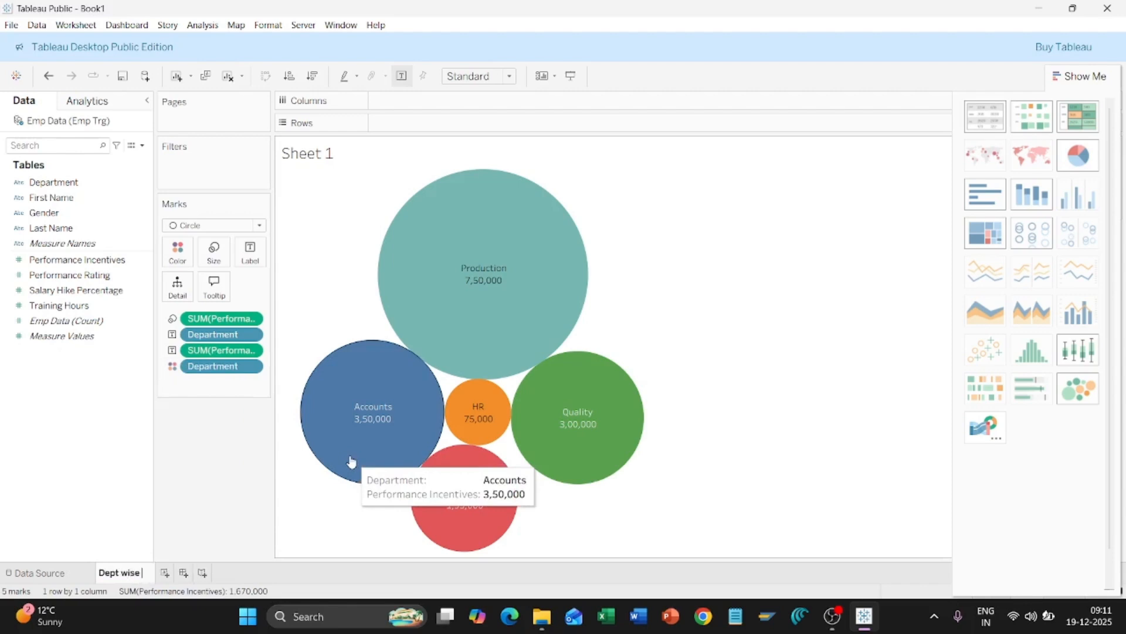
text( Perf.)
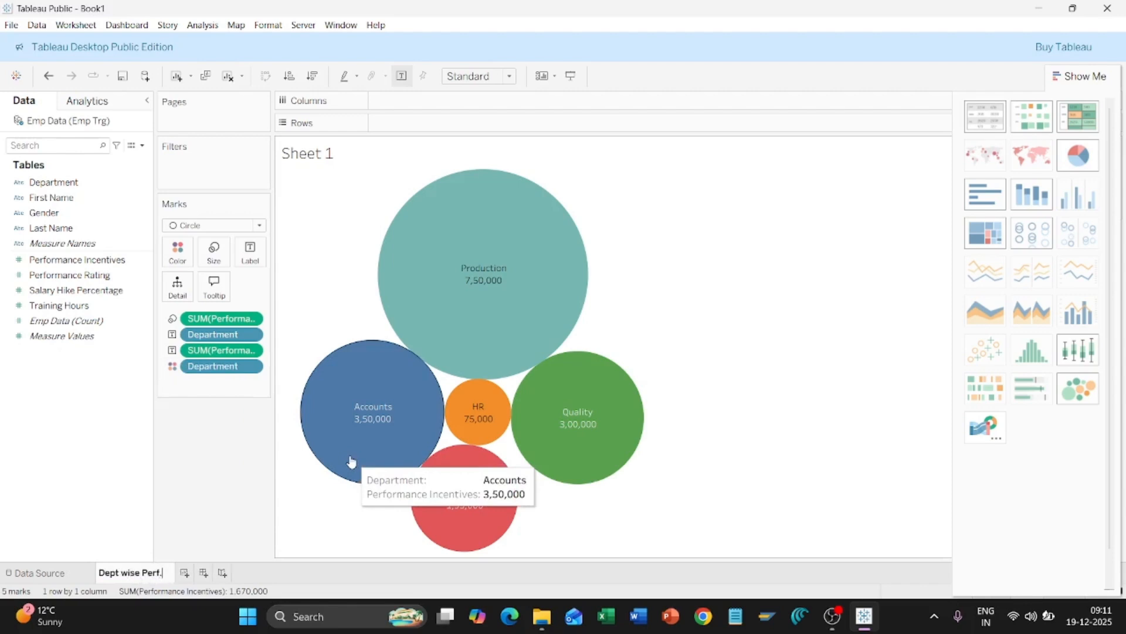
text( Incent)
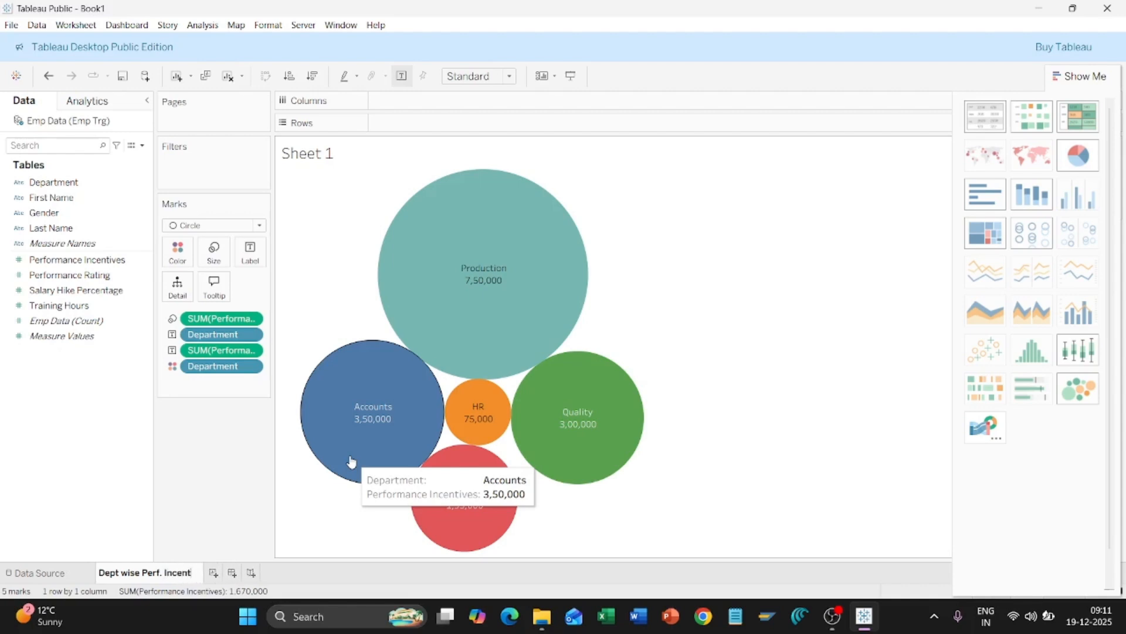
text(ives)
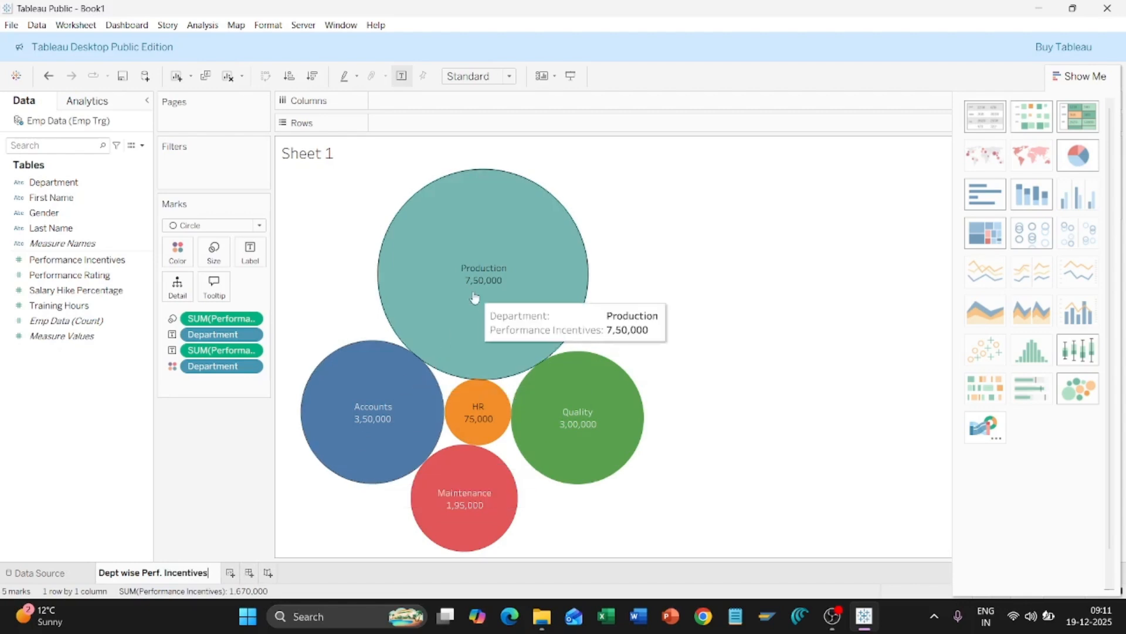
click(86, 430)
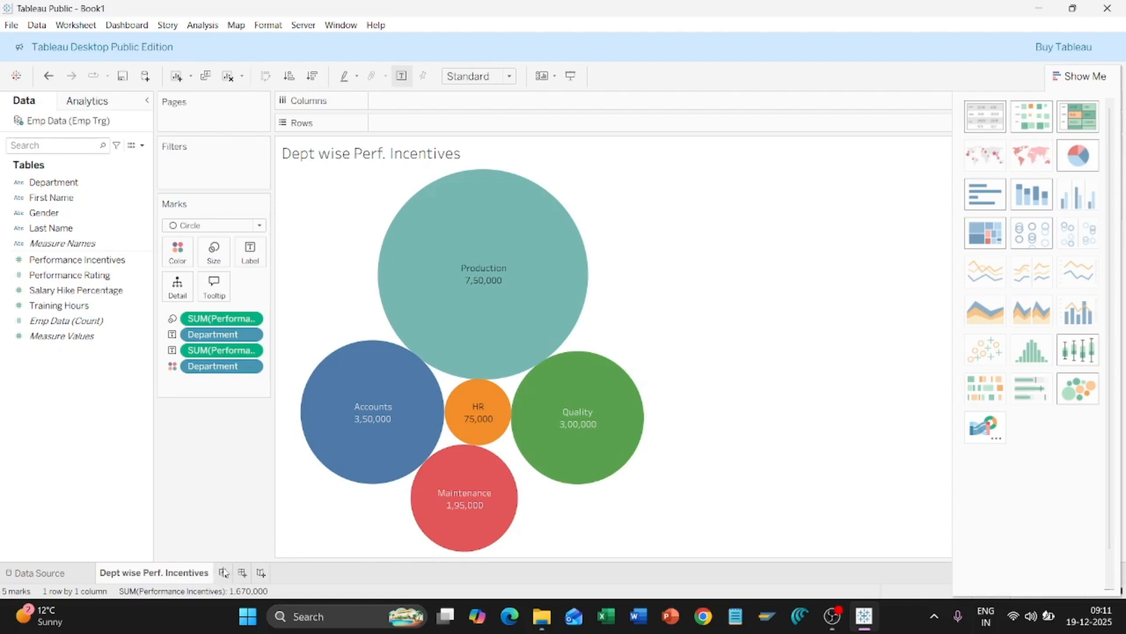
Step: Add Sheet 2 with Department on Columns and SUM(Performance Rating) on Rows as bars
click(224, 573)
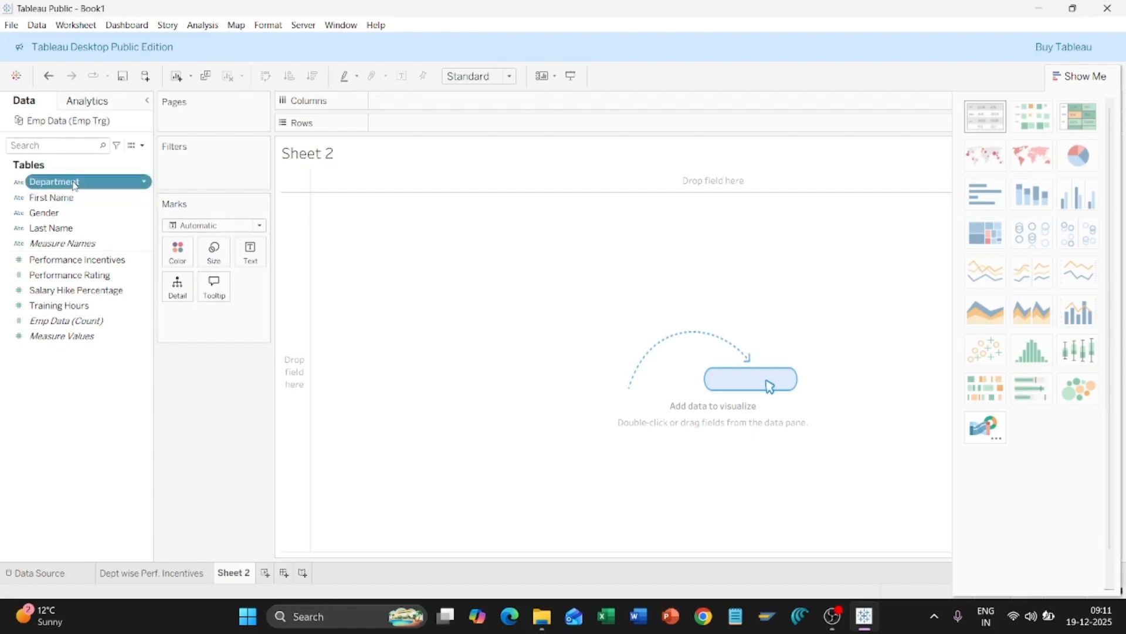
drag(73, 183, 443, 104)
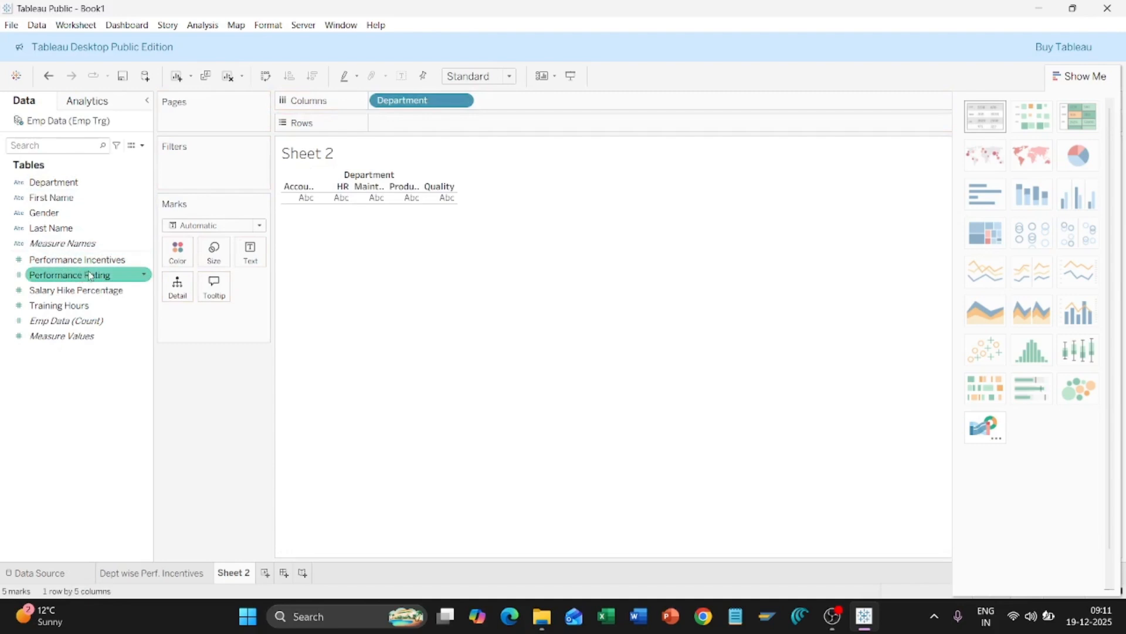
drag(80, 278, 433, 125)
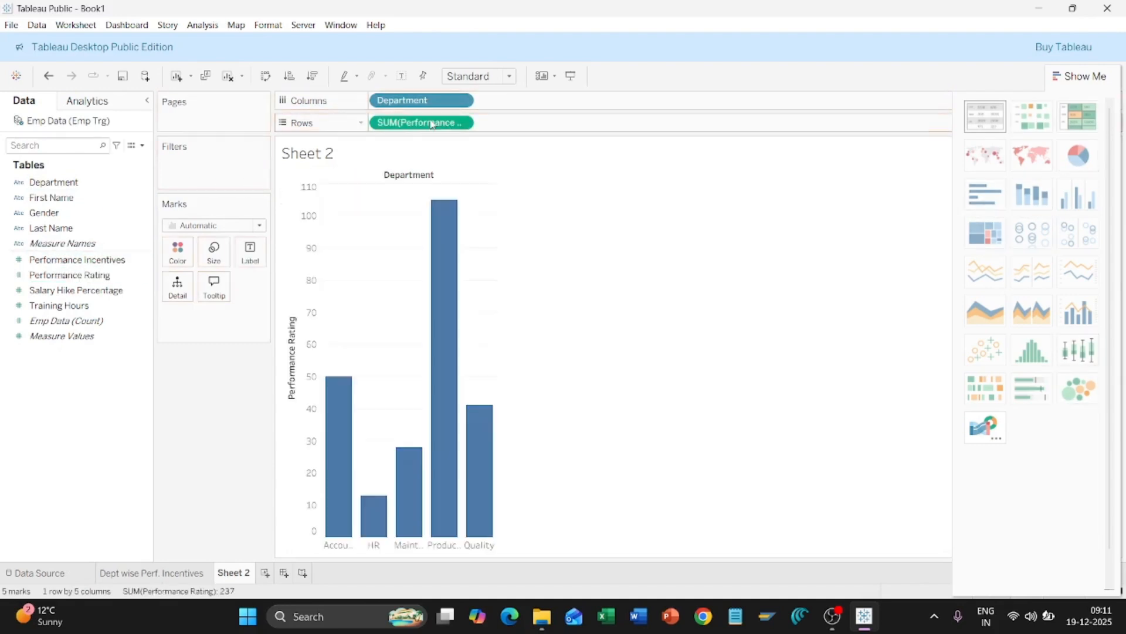
mouse_move(450, 221)
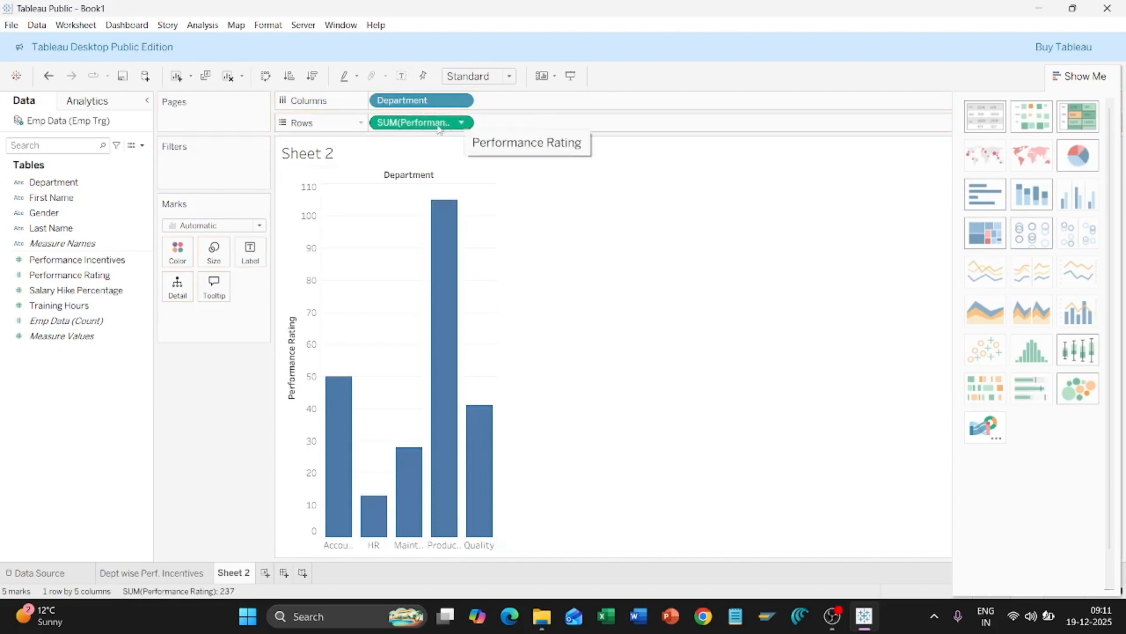
mouse_move(453, 246)
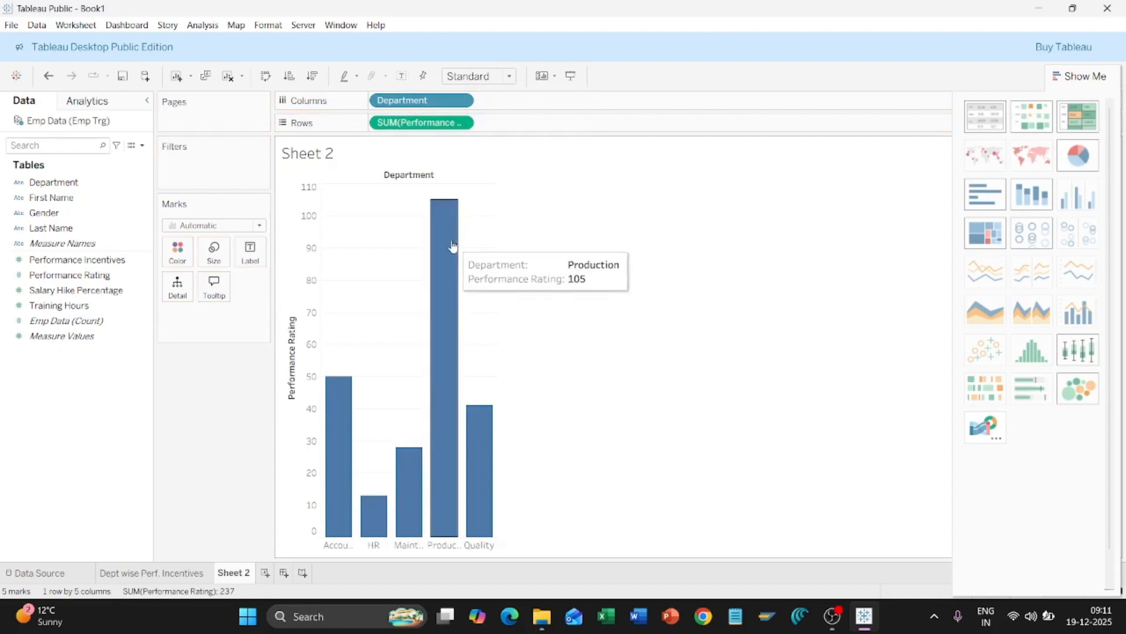
mouse_move(382, 514)
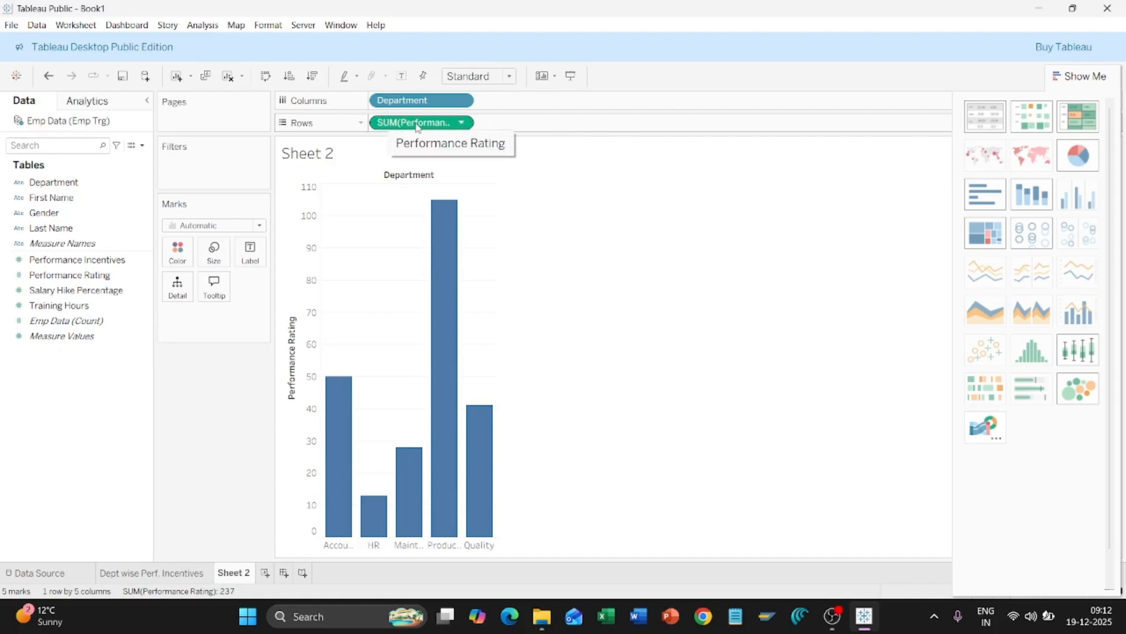
Step: Change the Performance Rating measure from Sum to Average, so bars show AVG(Performance Rating)
click(463, 123)
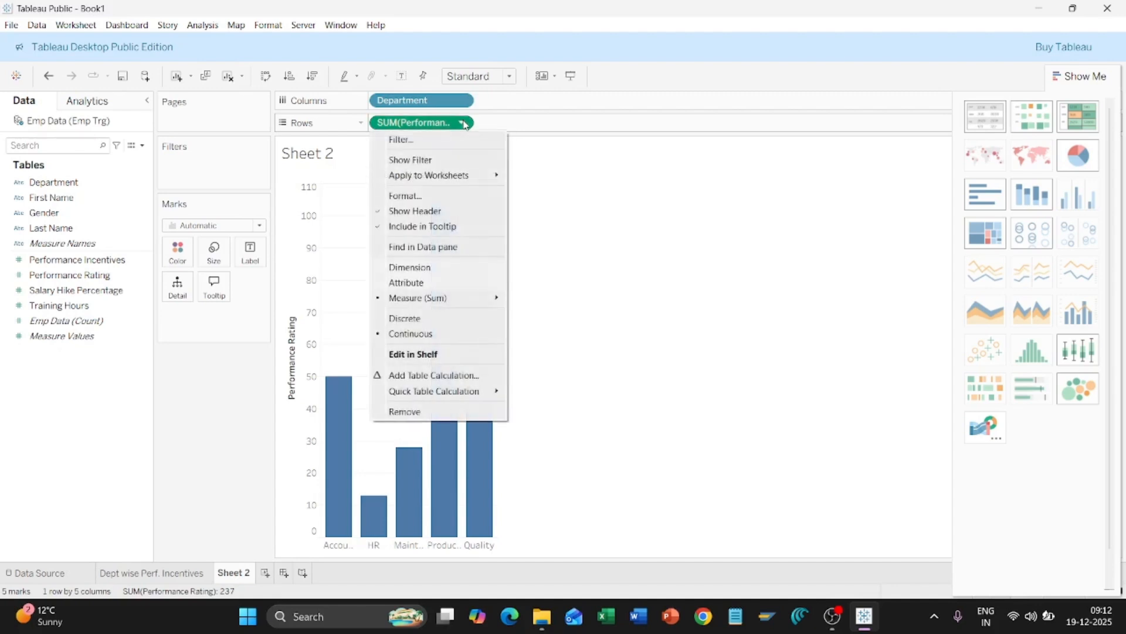
mouse_move(497, 298)
click(464, 126)
click(464, 127)
mouse_move(484, 297)
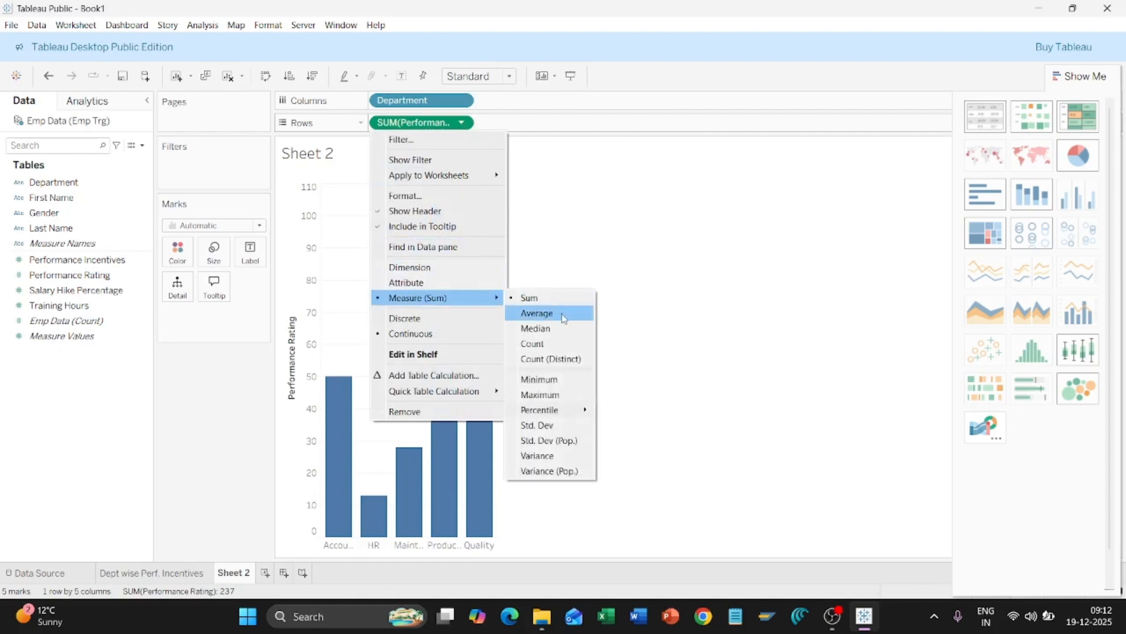
click(564, 318)
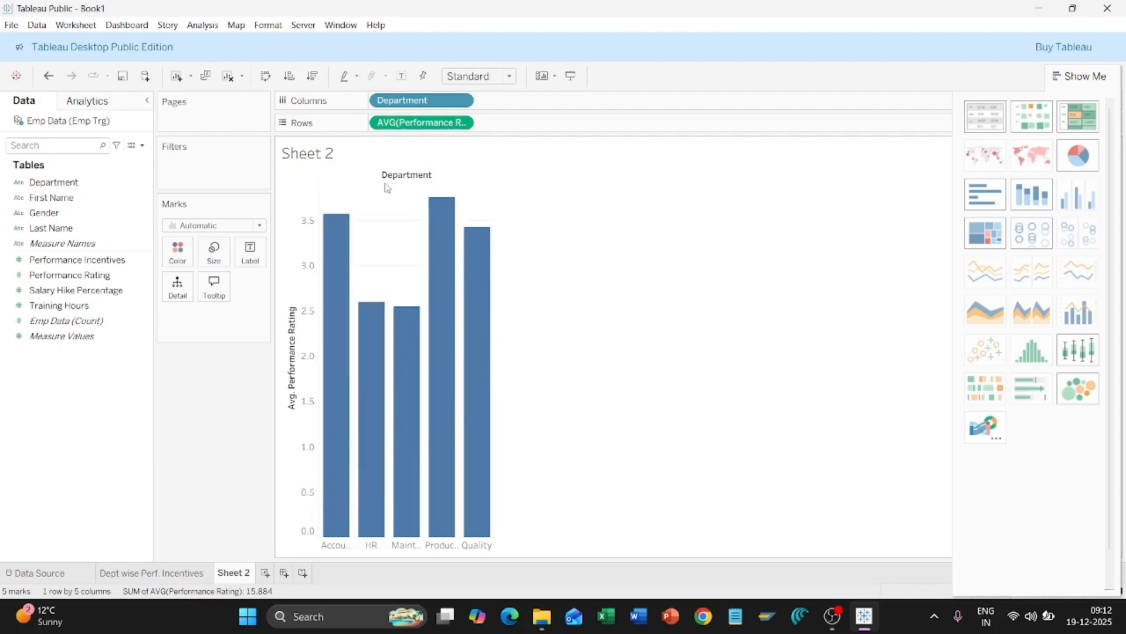
mouse_move(342, 239)
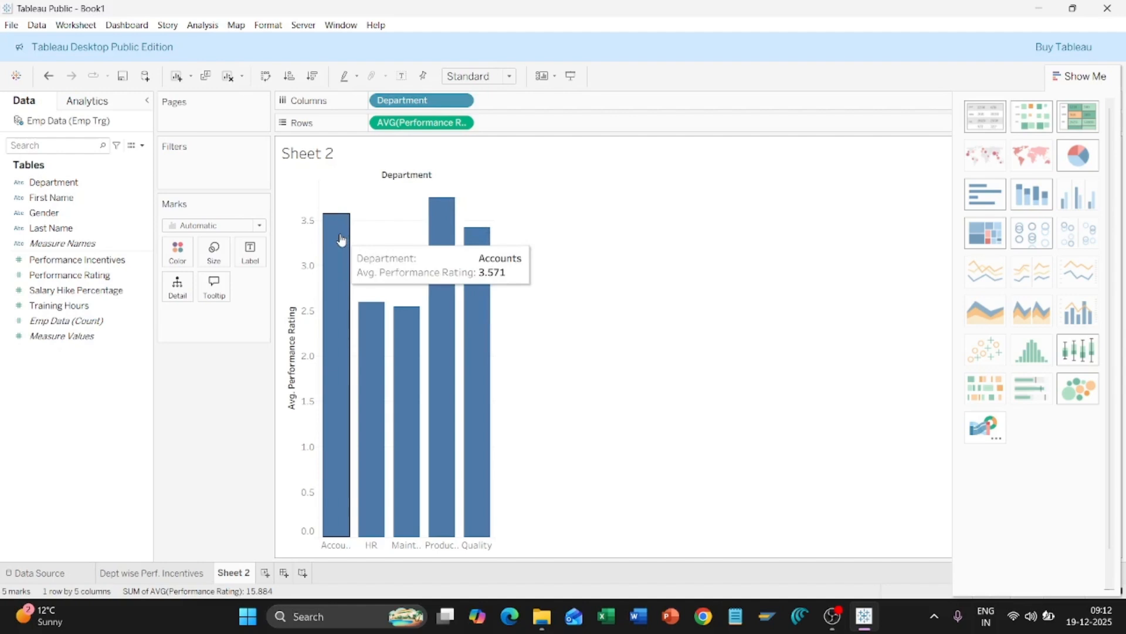
mouse_move(381, 326)
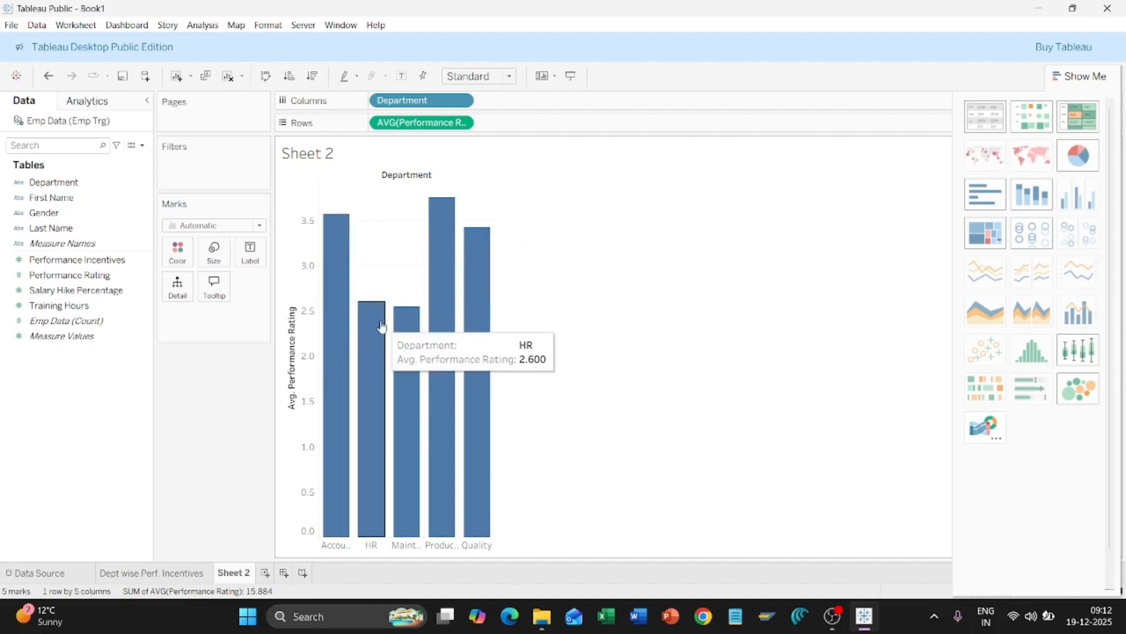
mouse_move(486, 314)
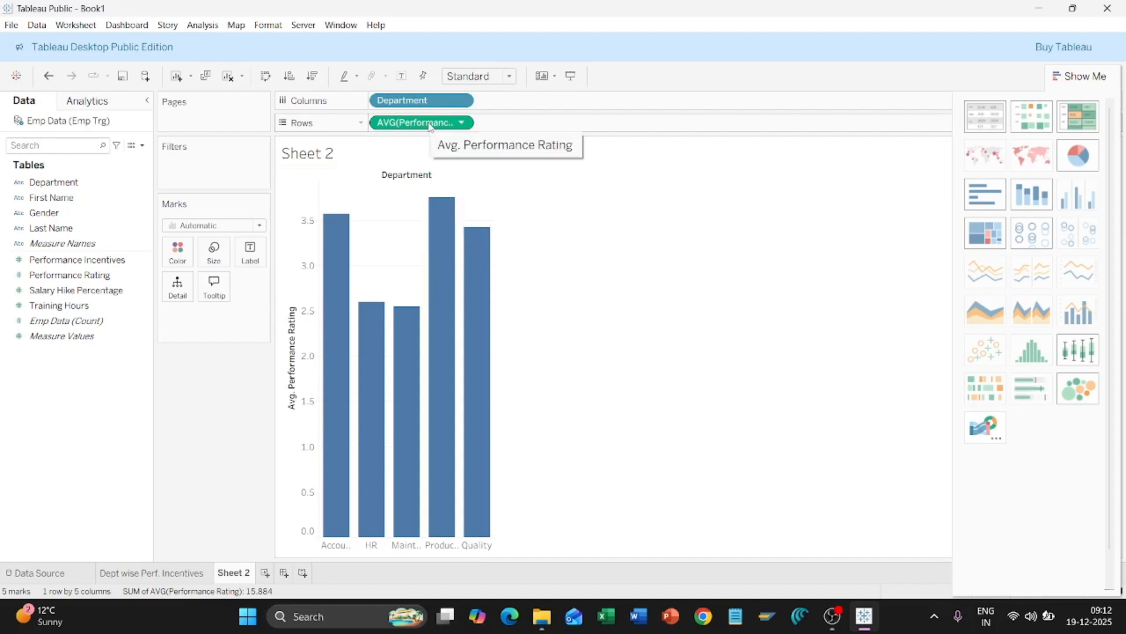
Step: Put AVG(Performance Rating) on Label so bars show values like 3.571 and 3.417
drag(430, 125, 258, 260)
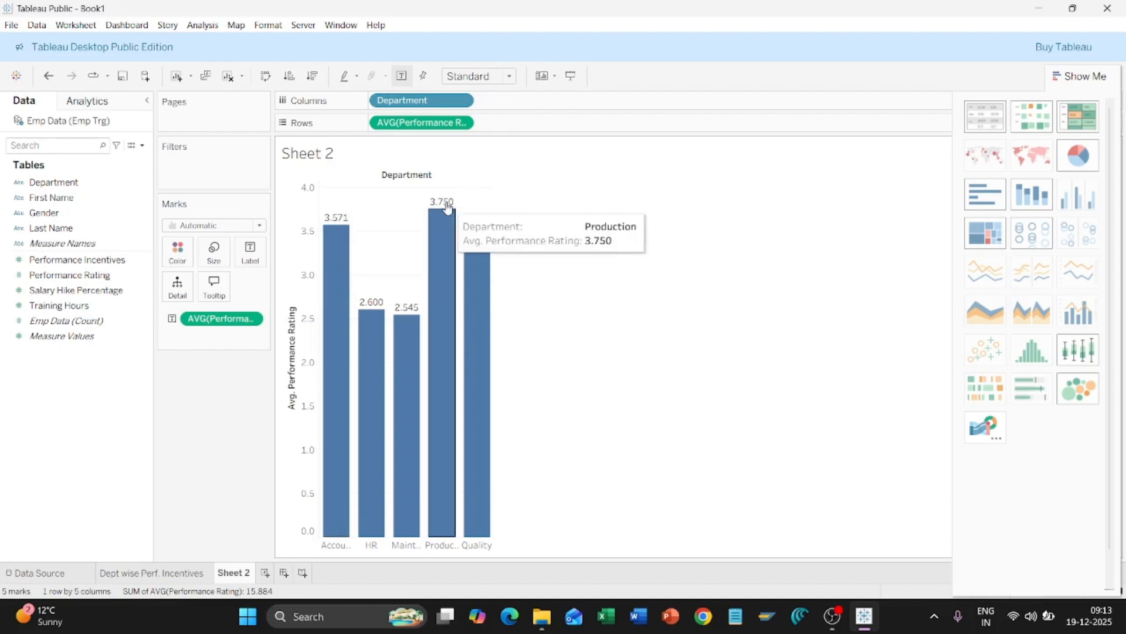
mouse_move(414, 314)
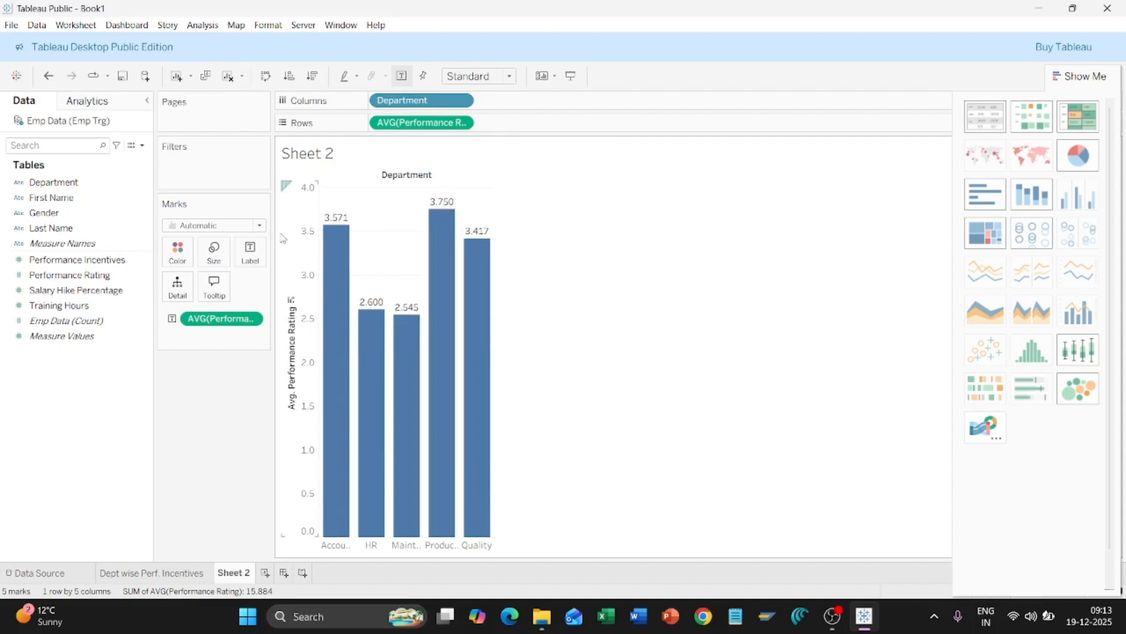
Step: Format the label numbers as a custom number with 1 decimal place, e.g. 3.6
click(253, 321)
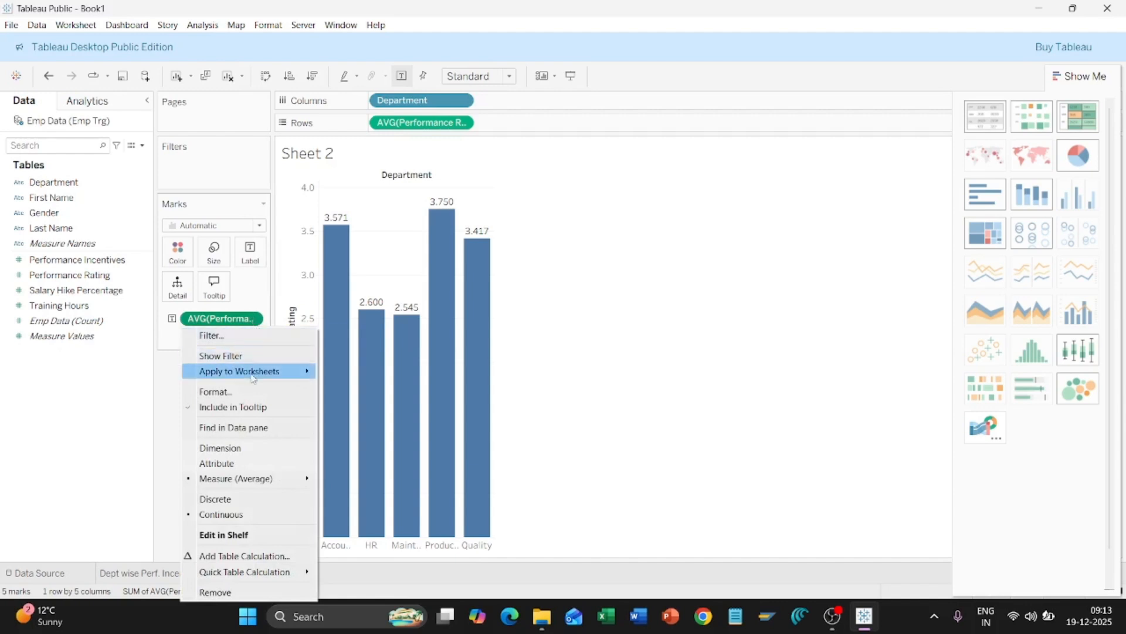
click(249, 392)
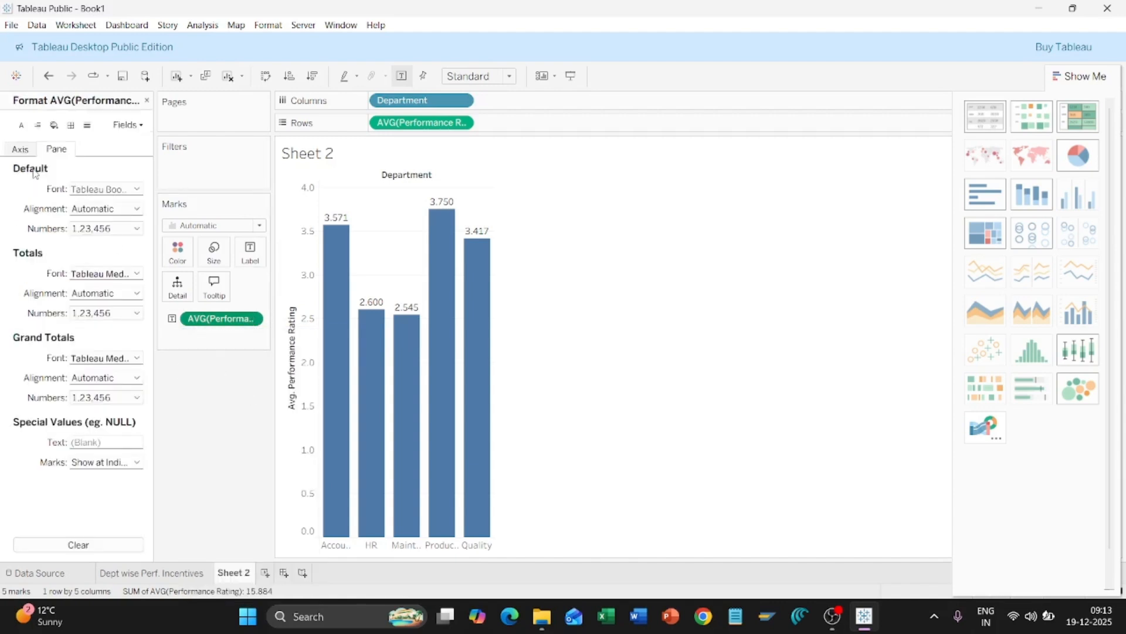
click(118, 231)
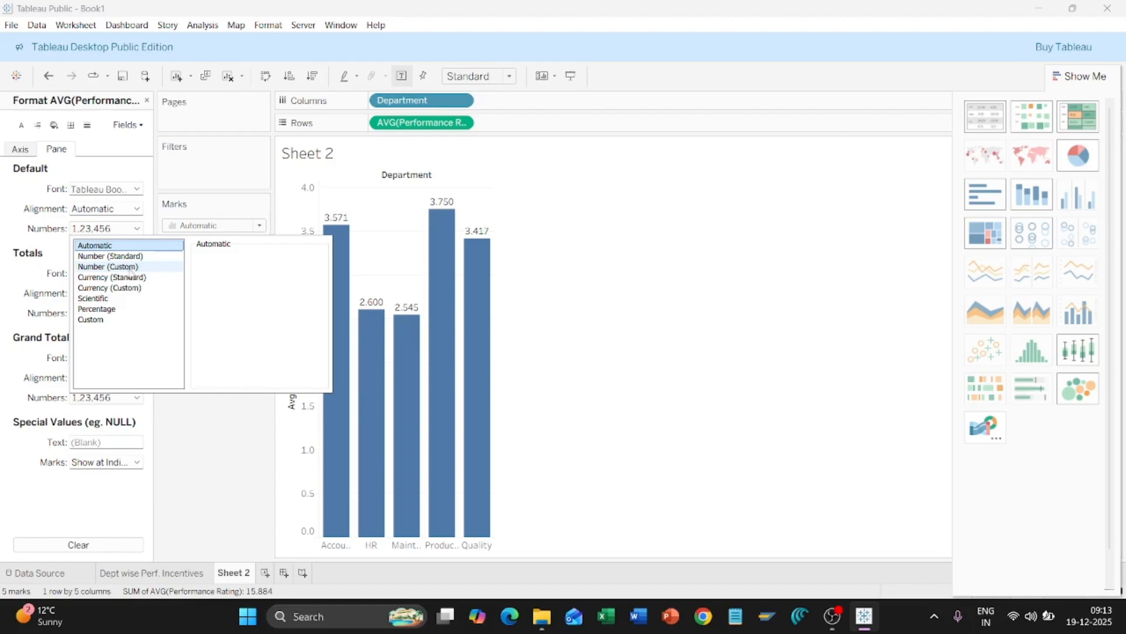
click(130, 267)
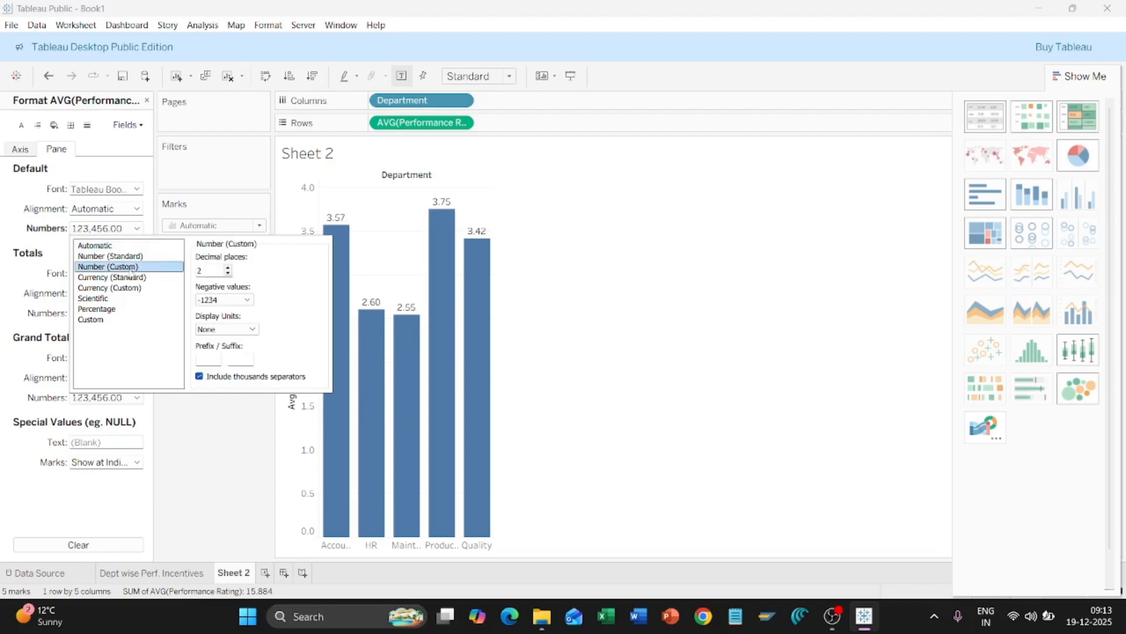
click(228, 273)
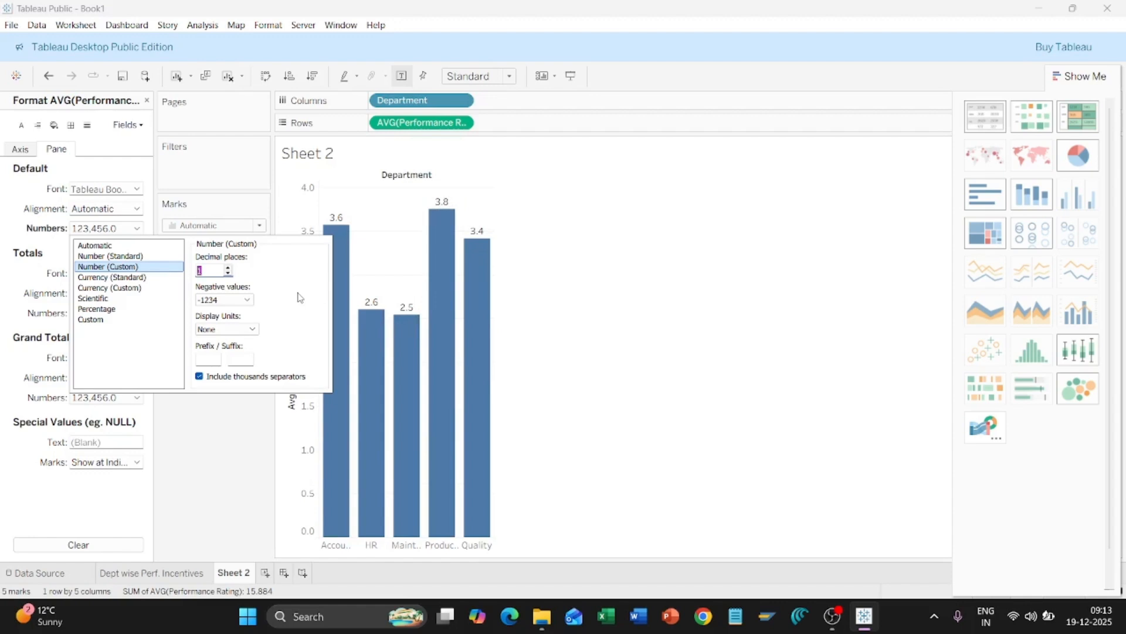
click(641, 299)
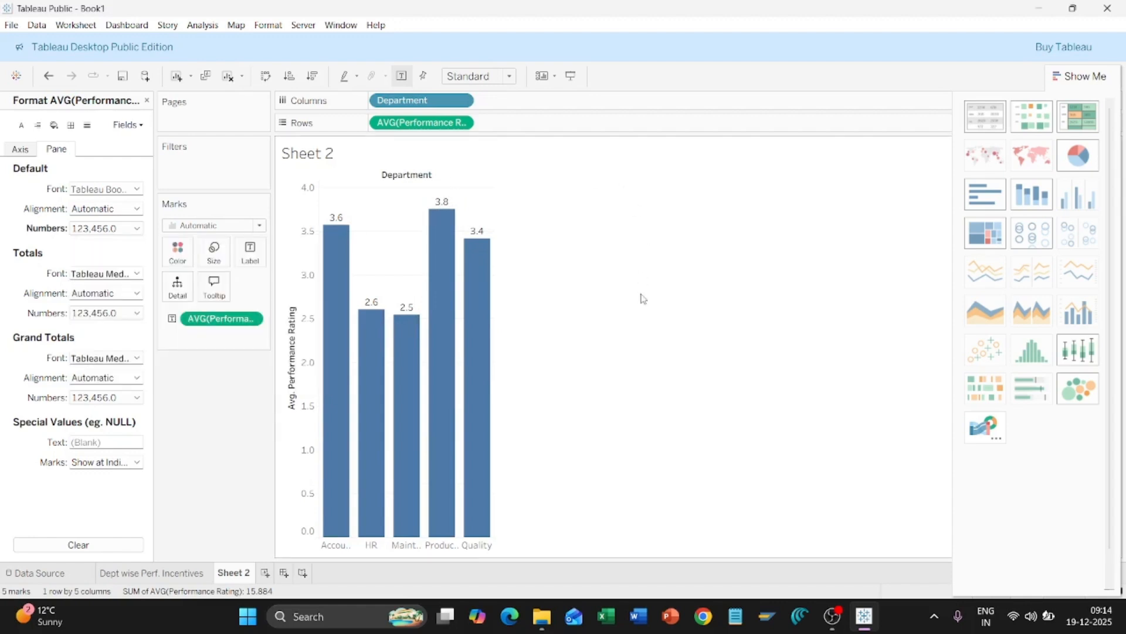
click(147, 101)
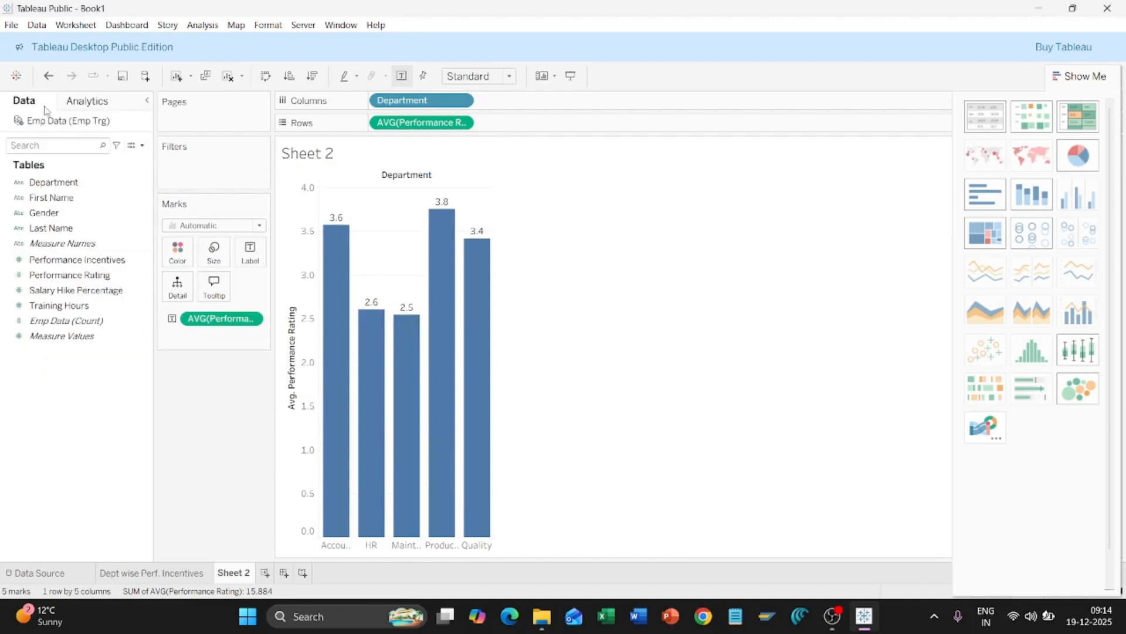
click(78, 320)
Step: Rename the Sheet 2 tab to 'Dept wise Avg Ratings'
right_click(237, 575)
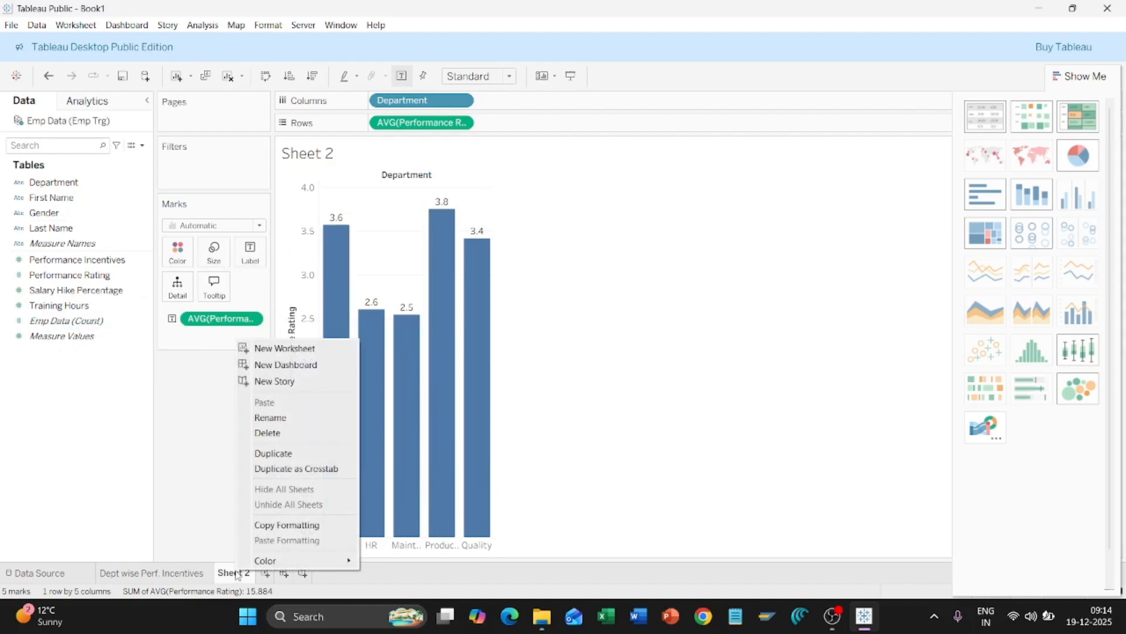
click(302, 418)
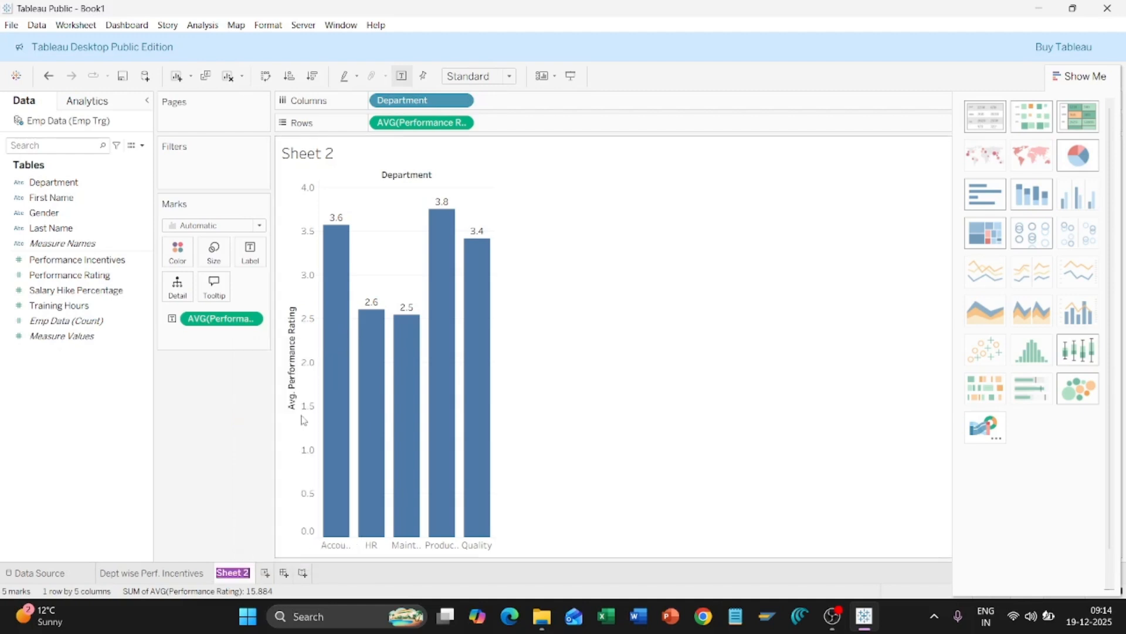
text(Dept wise A)
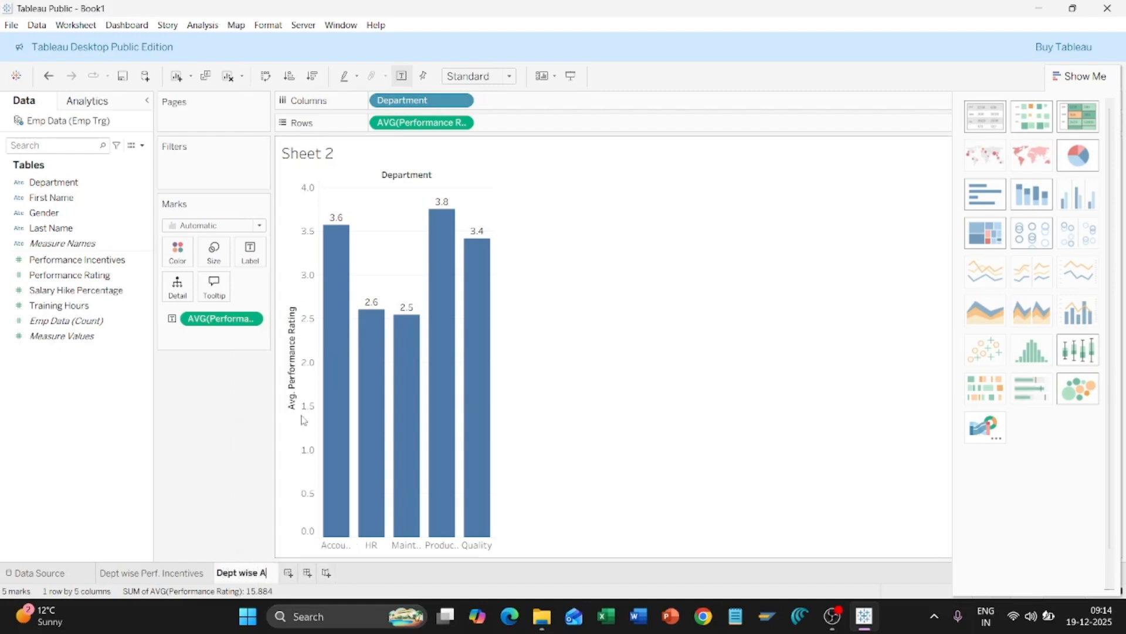
text(vg Ratings)
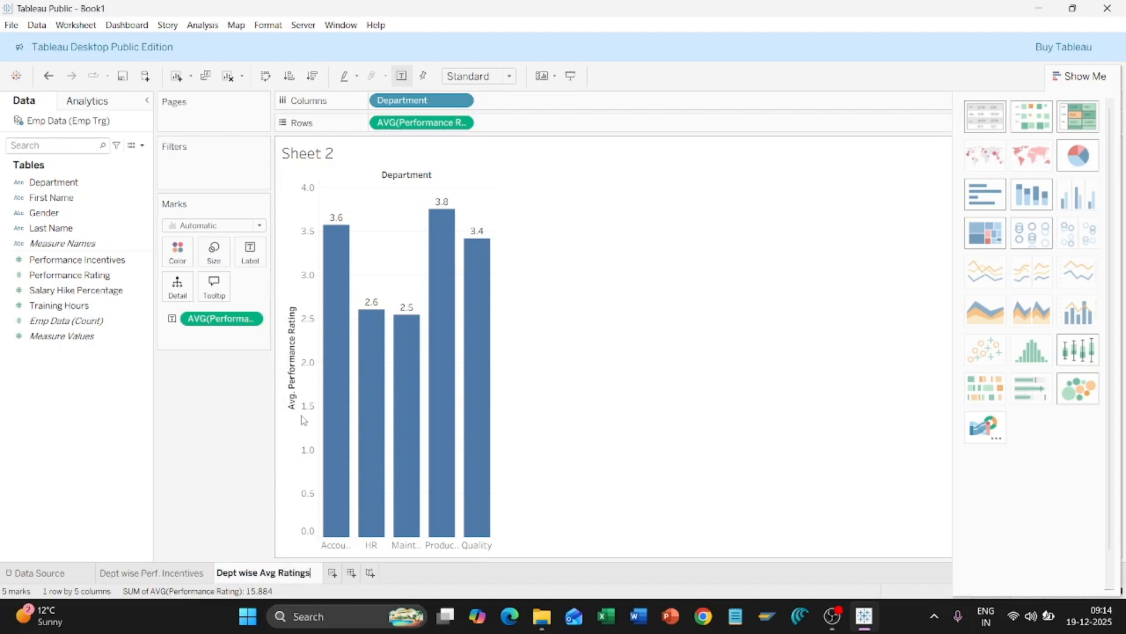
click(673, 300)
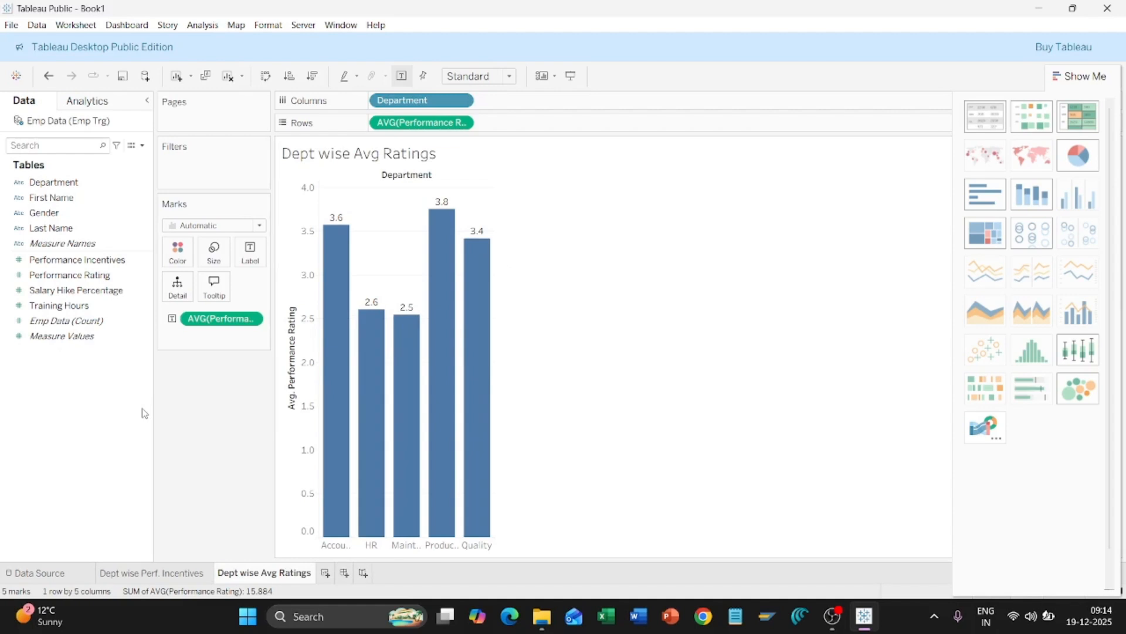
Step: Create Sheet 3 with SUM(Training Hours) bars per Department, each labelled with its value
click(325, 574)
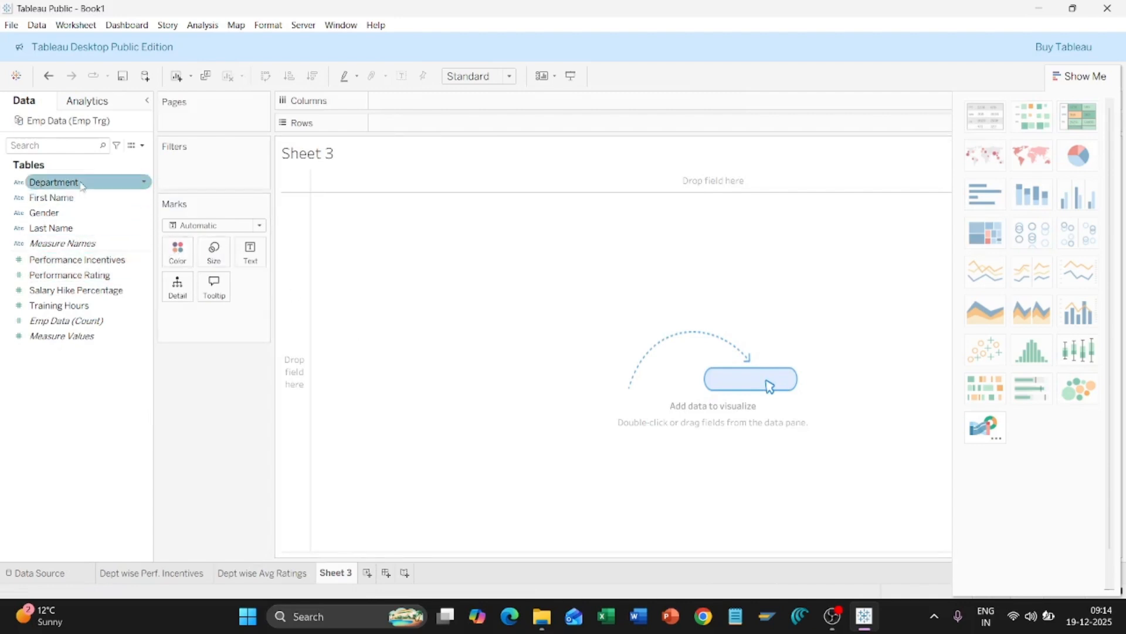
drag(71, 183, 426, 105)
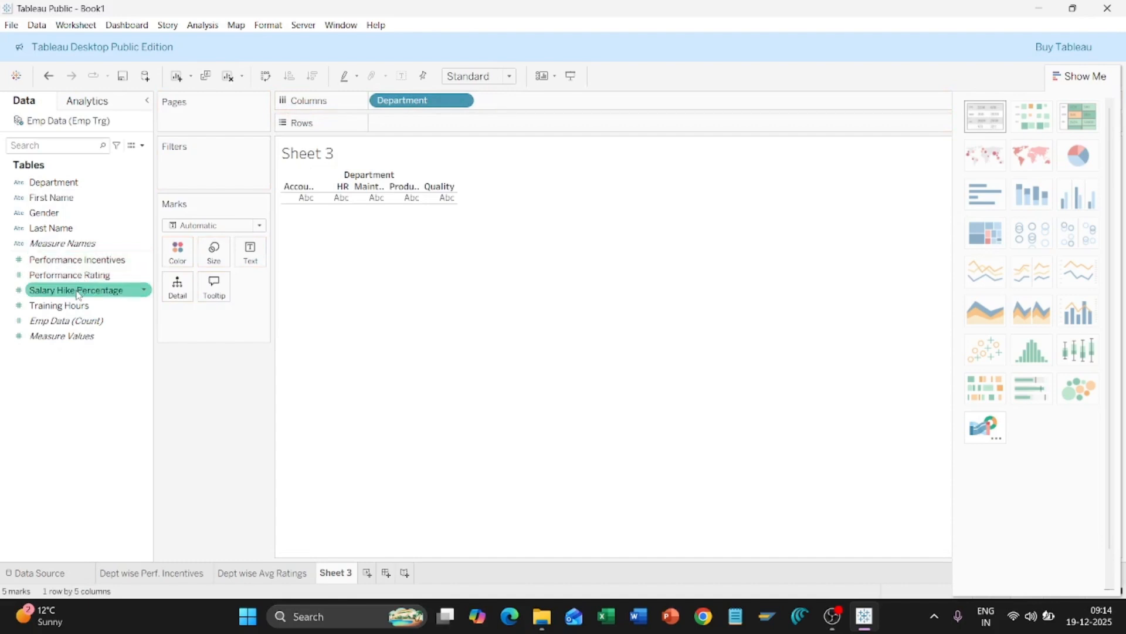
drag(69, 306, 415, 127)
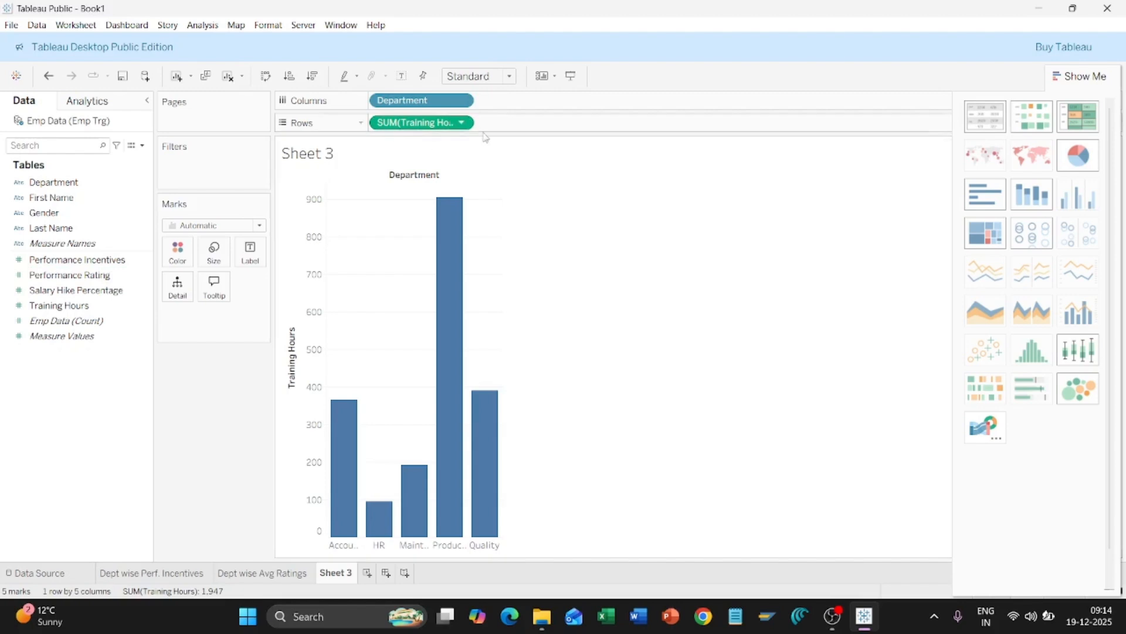
mouse_move(451, 202)
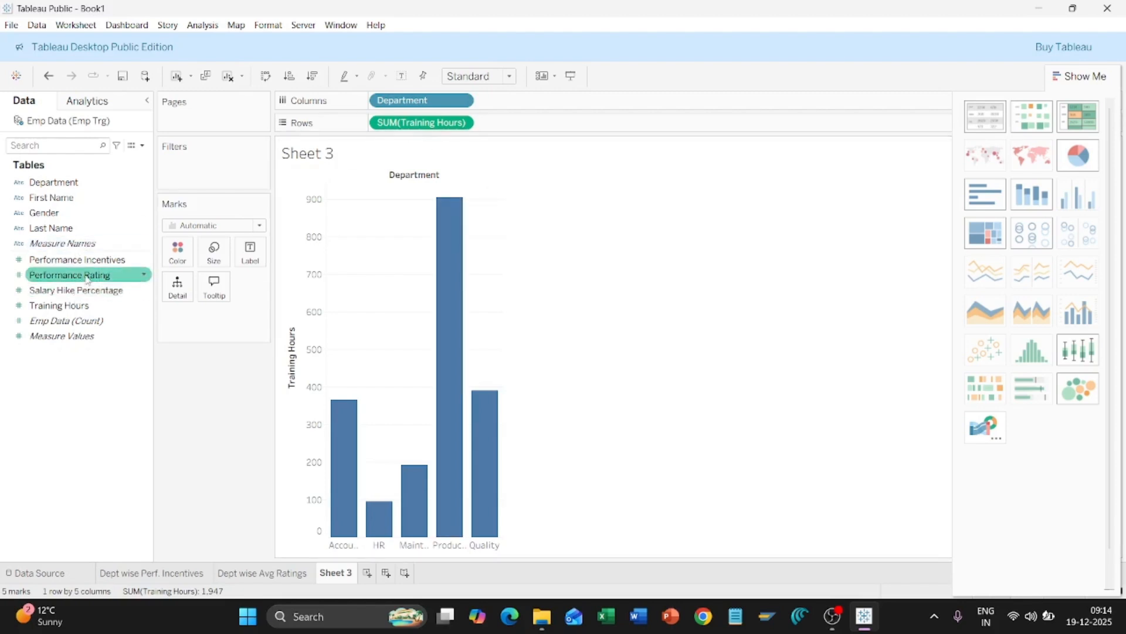
drag(69, 310, 248, 254)
drag(249, 252, 250, 253)
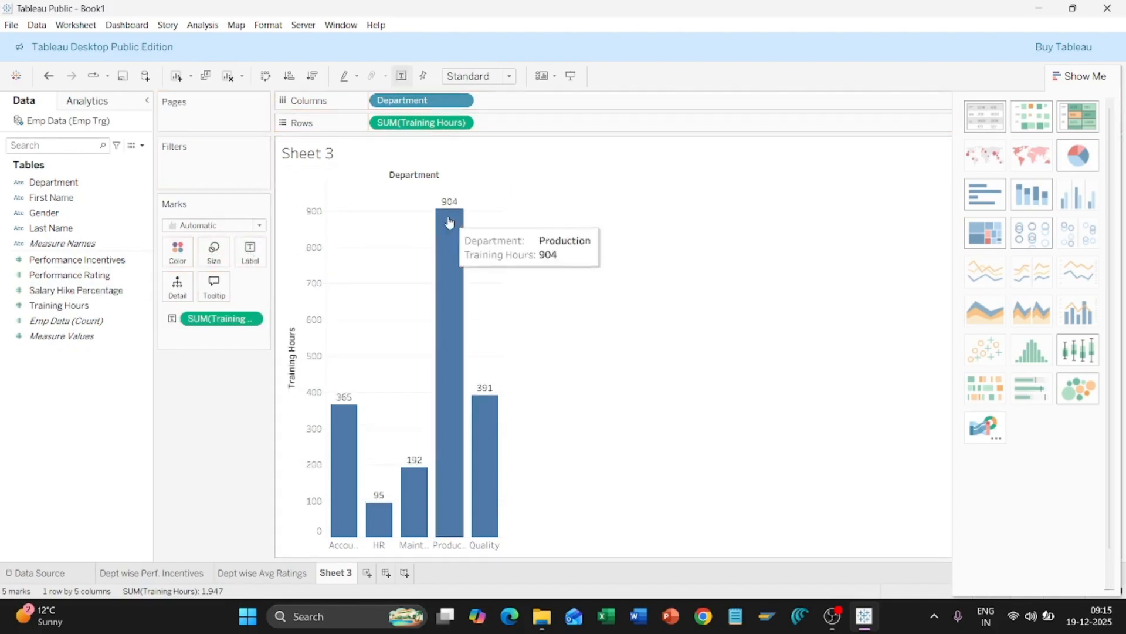
mouse_move(383, 530)
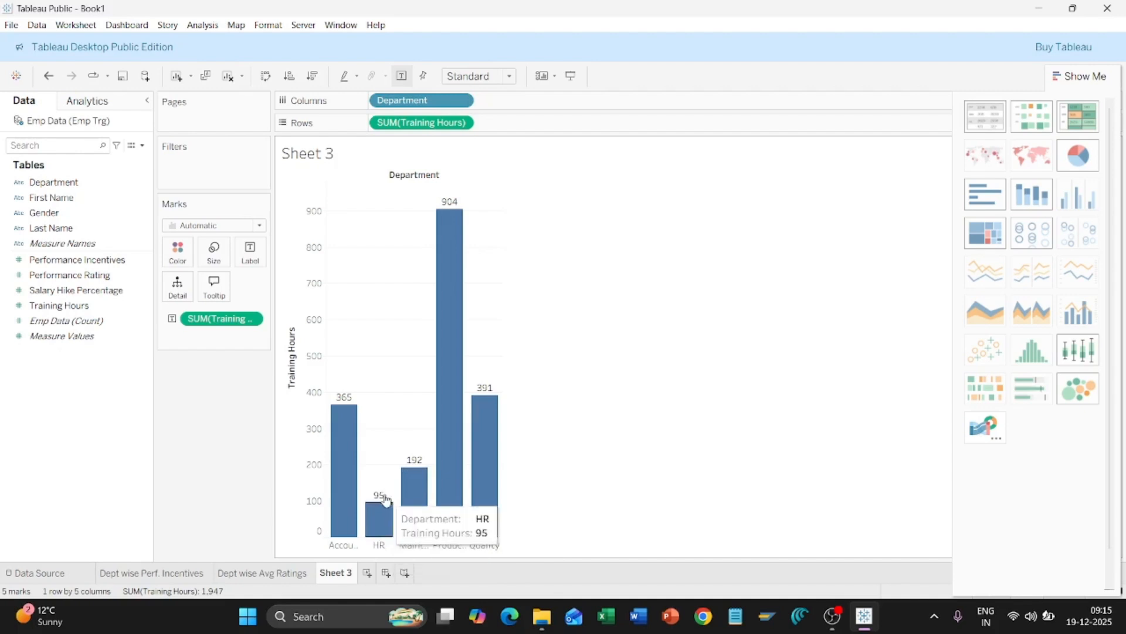
mouse_move(449, 211)
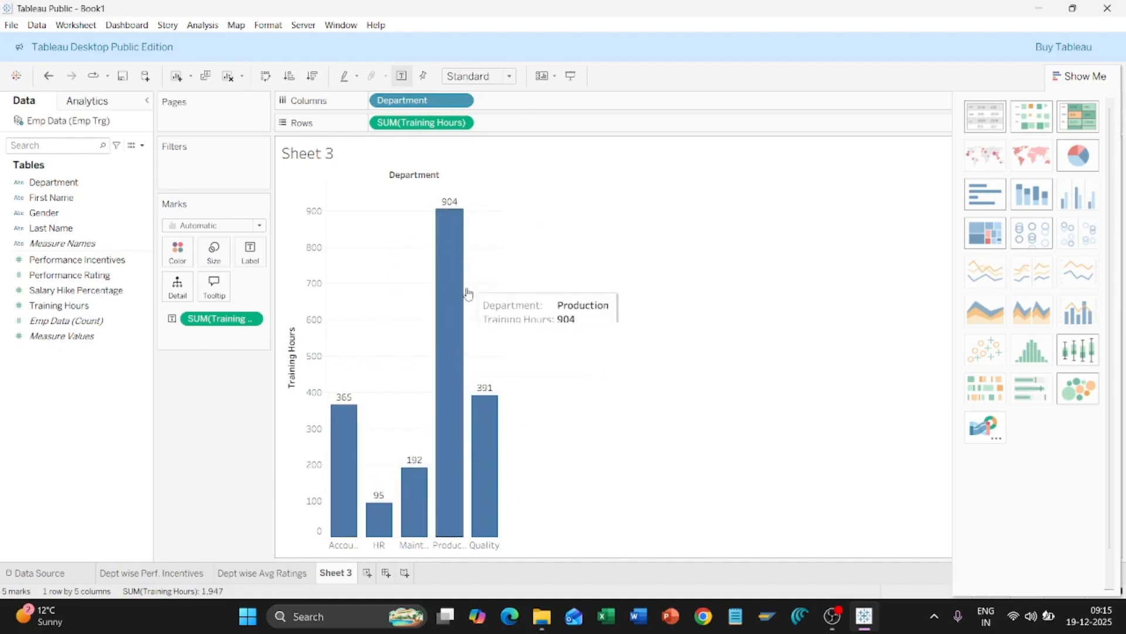
mouse_move(480, 451)
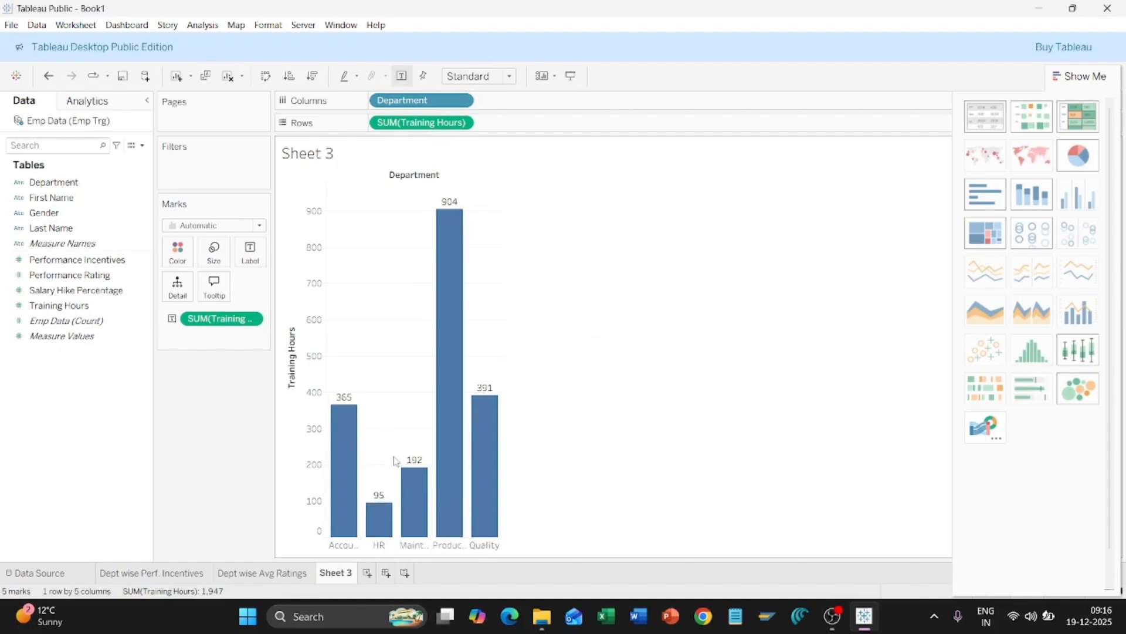
mouse_move(382, 511)
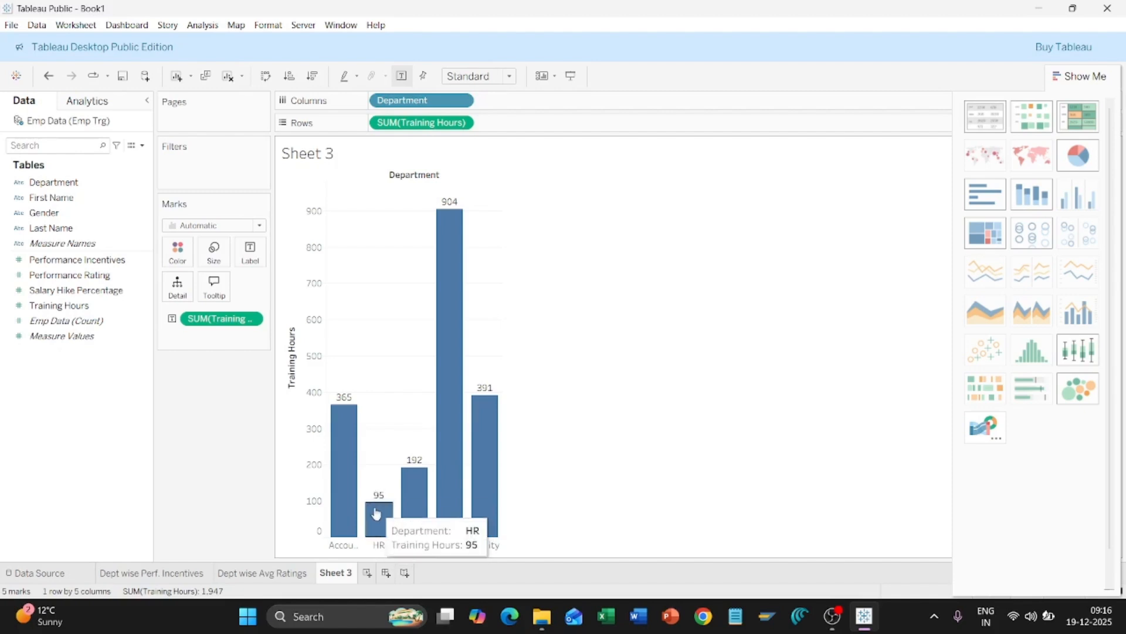
mouse_move(443, 221)
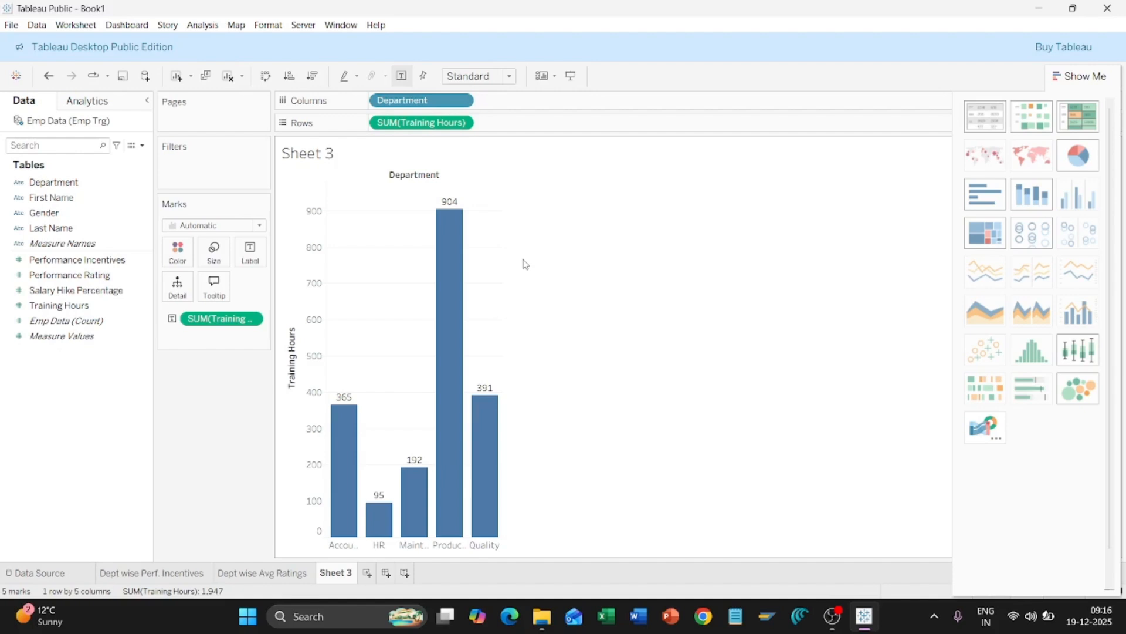
Step: Close the Show Me panel so the Training Hours bar chart spans the full width
click(1077, 82)
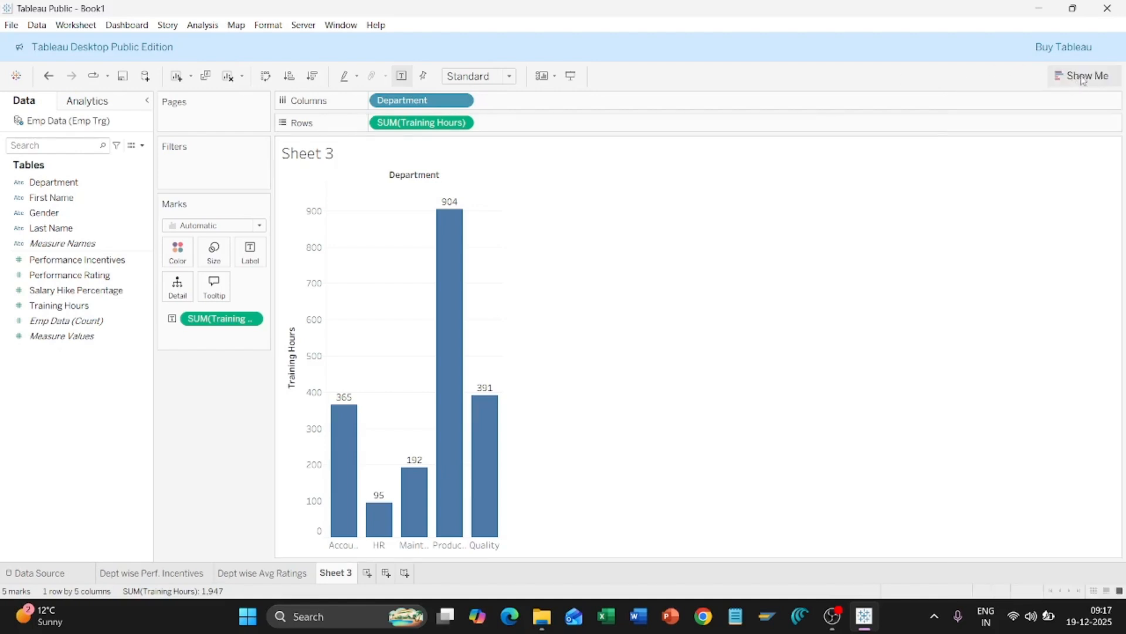
click(1081, 75)
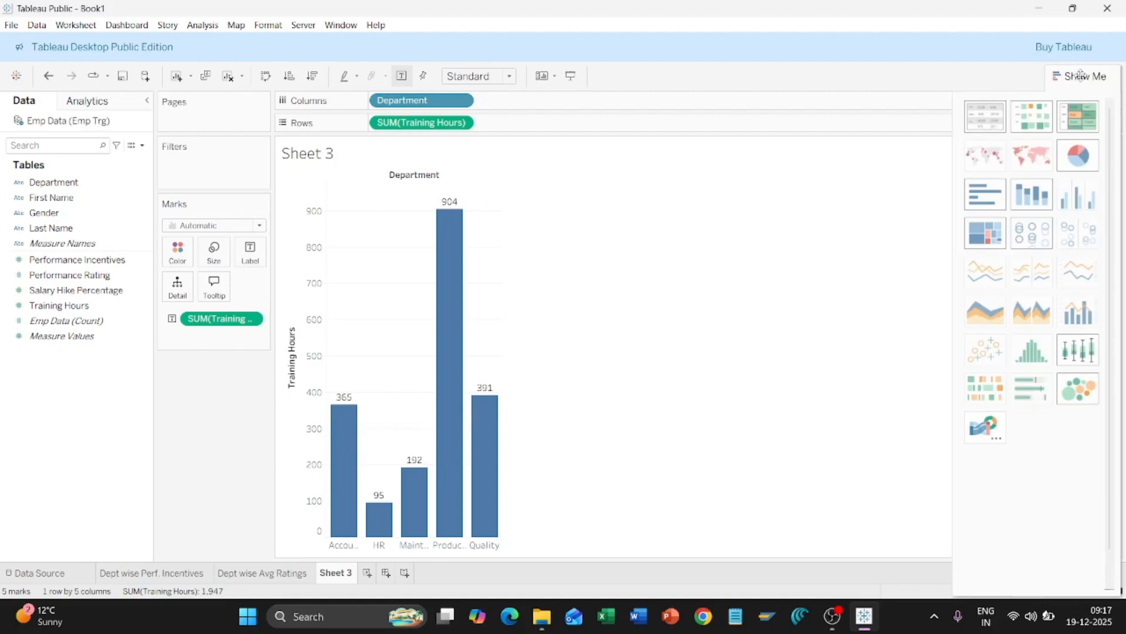
click(1081, 75)
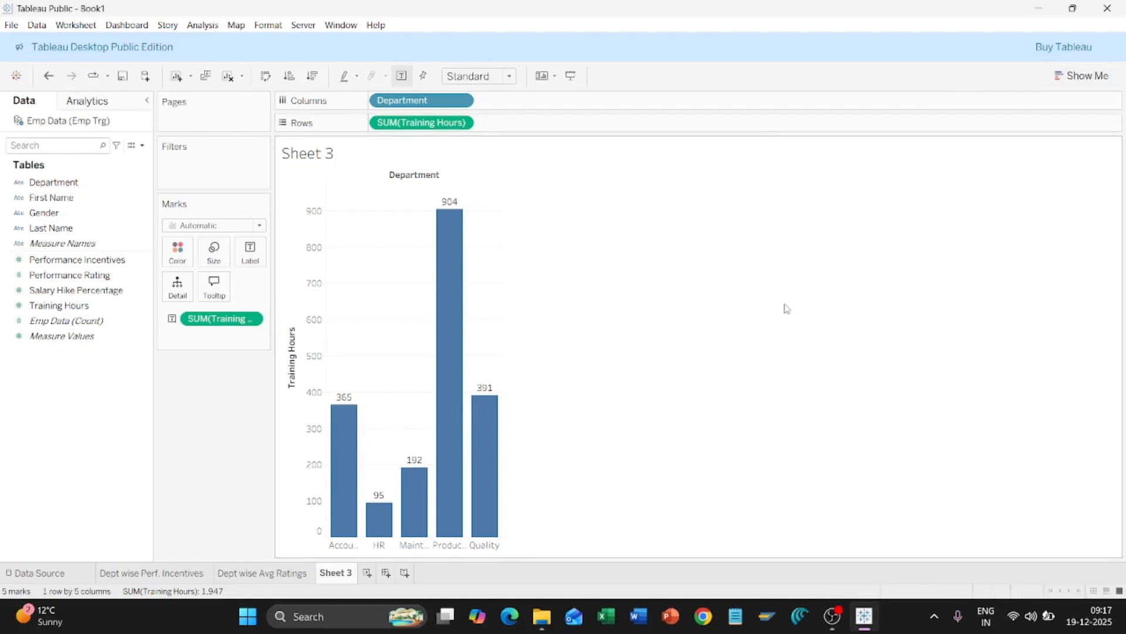
Step: Rename the Sheet 3 tab to 'Dept wise Training hrs'
right_click(336, 573)
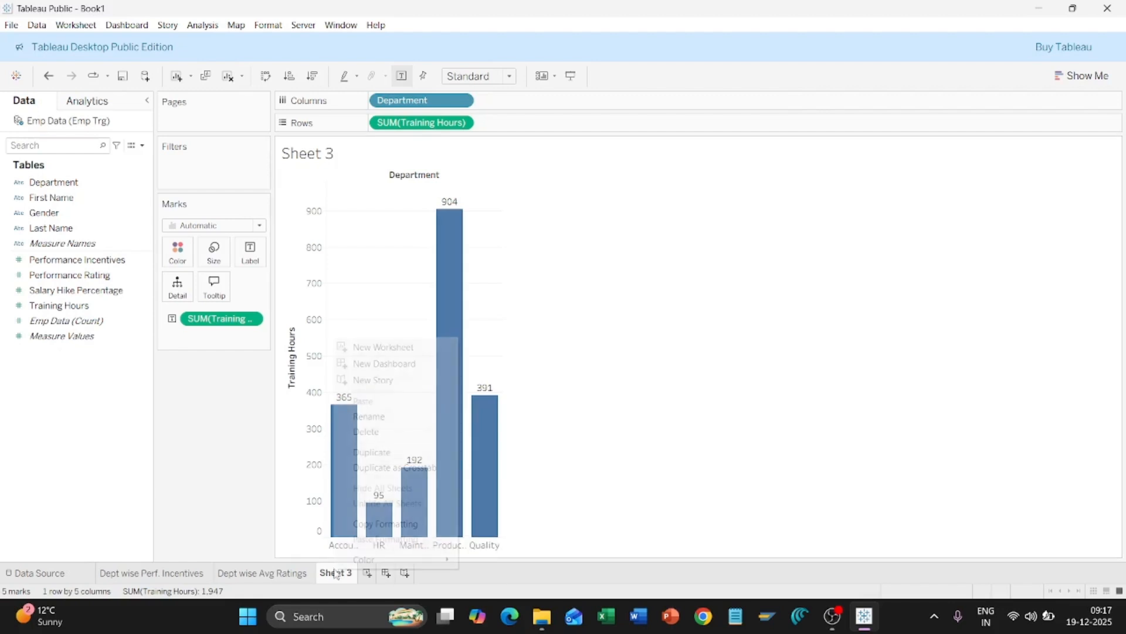
click(402, 416)
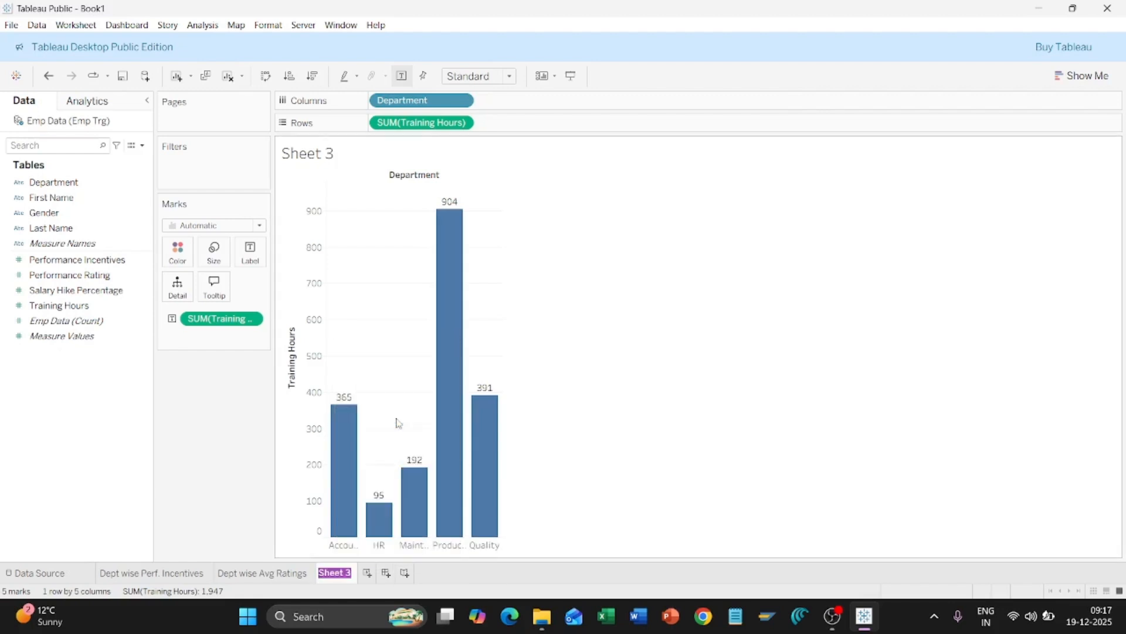
text(Dept wise )
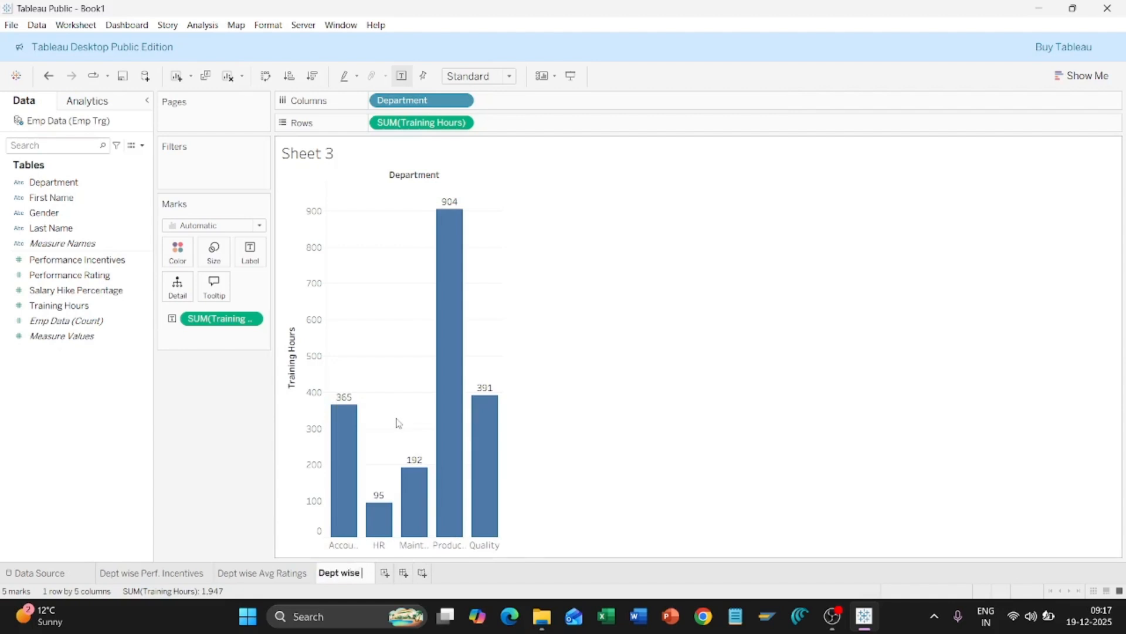
text(Tra)
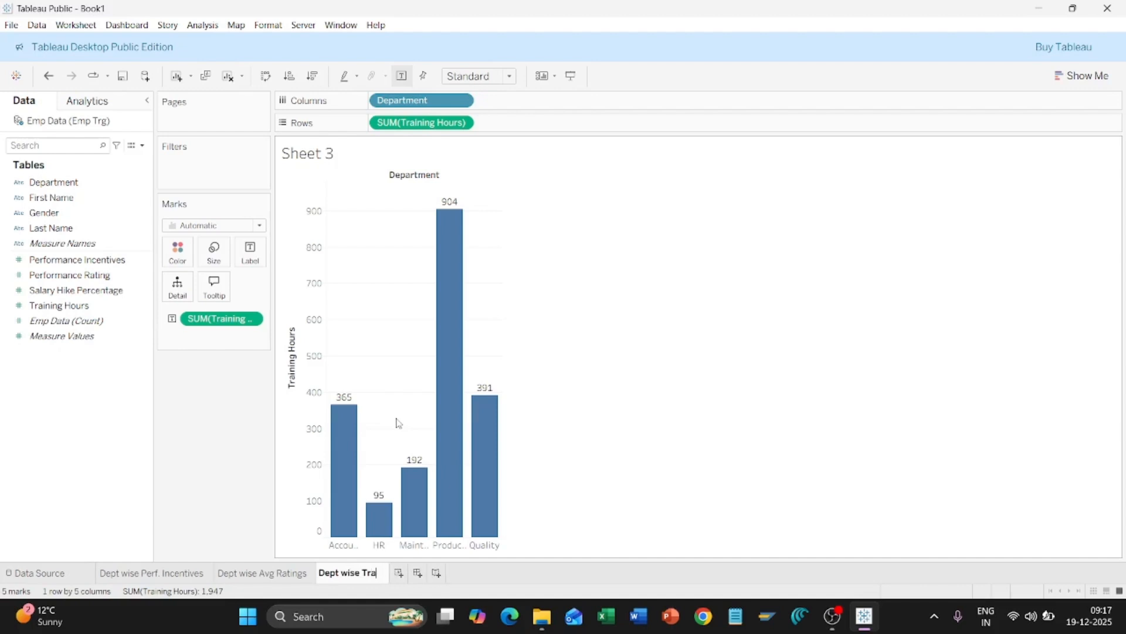
text(ining)
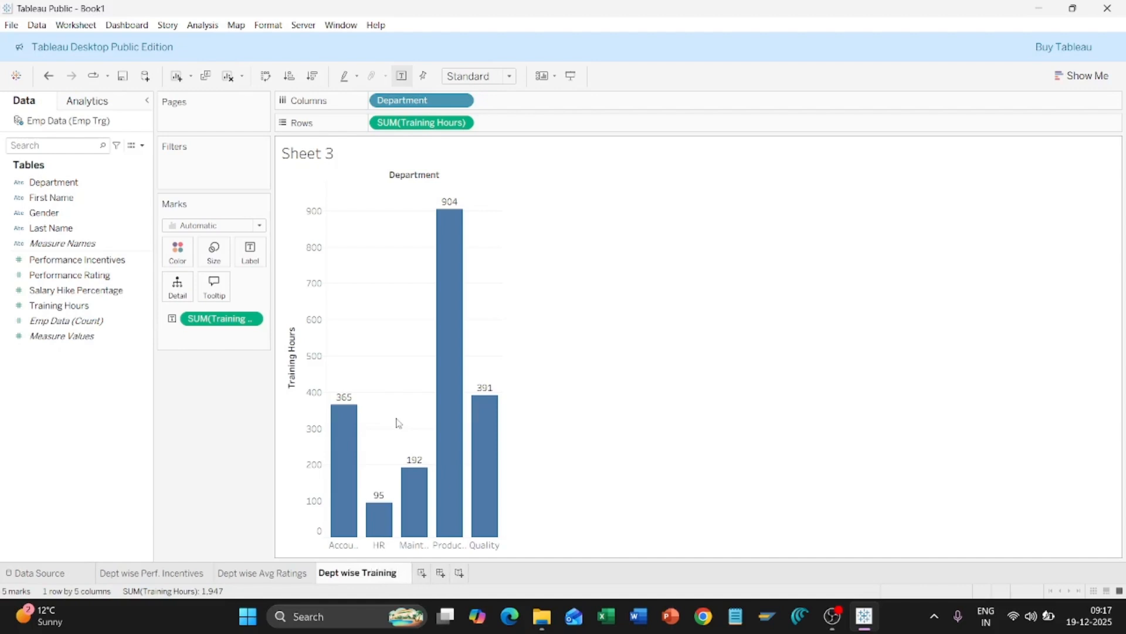
text( hrs)
key(Return)
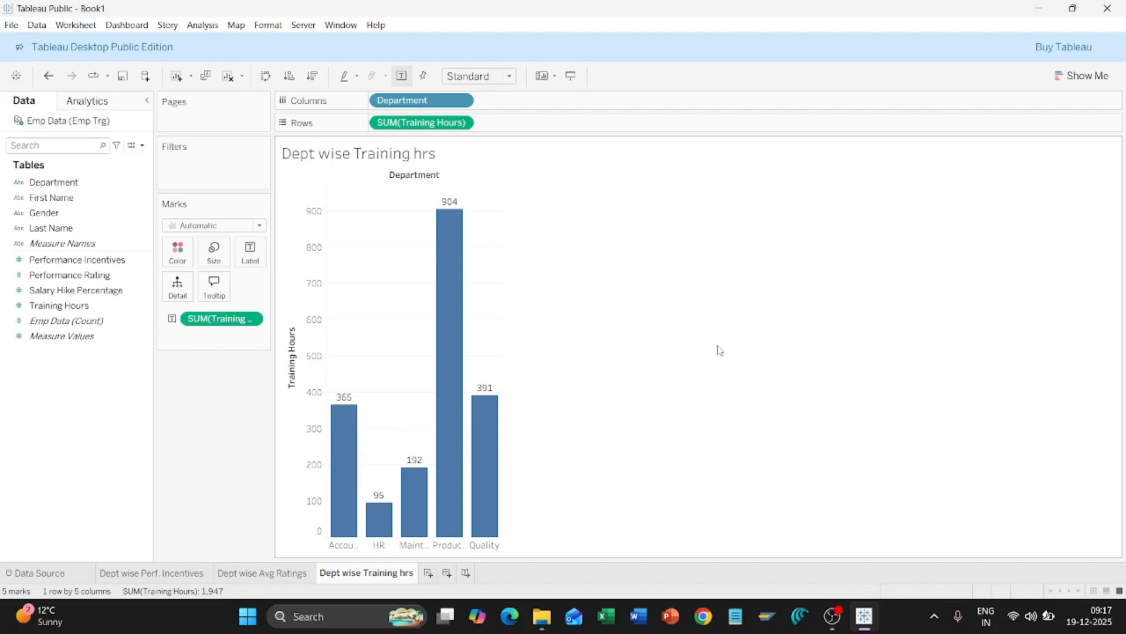
Step: Add a new blank worksheet, Sheet 4, and browse fields in the Data pane
click(428, 573)
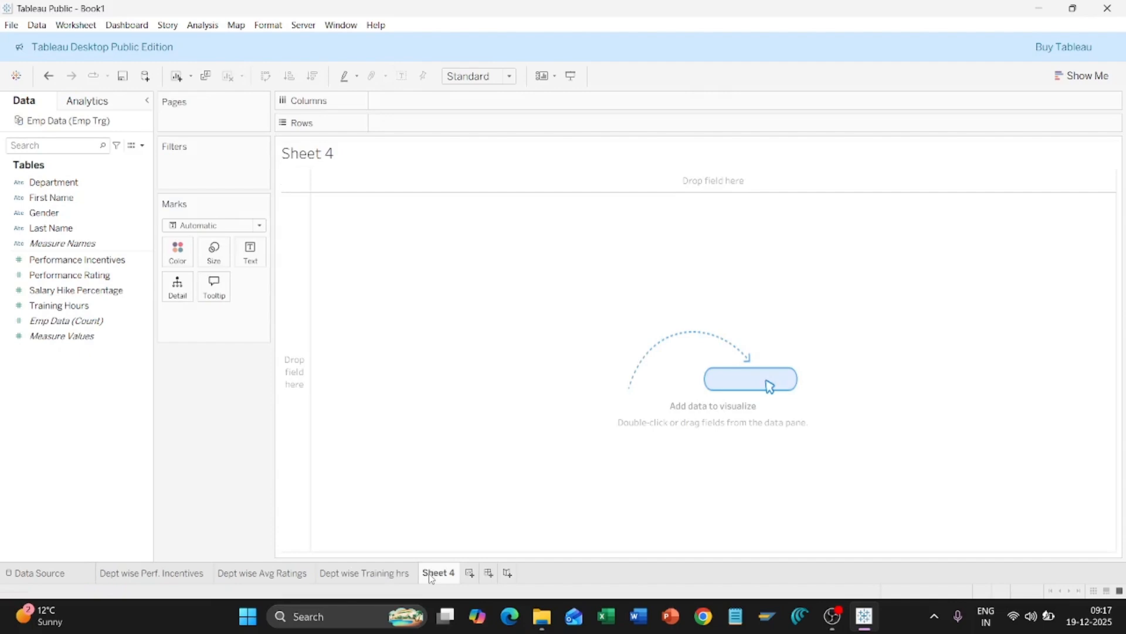
click(115, 293)
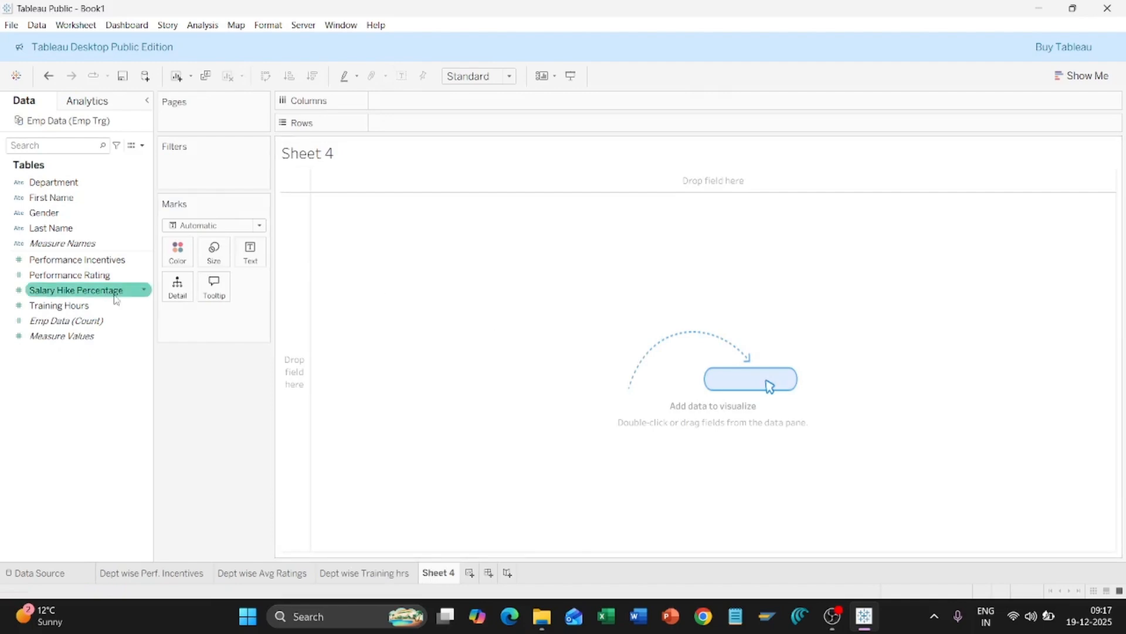
click(104, 233)
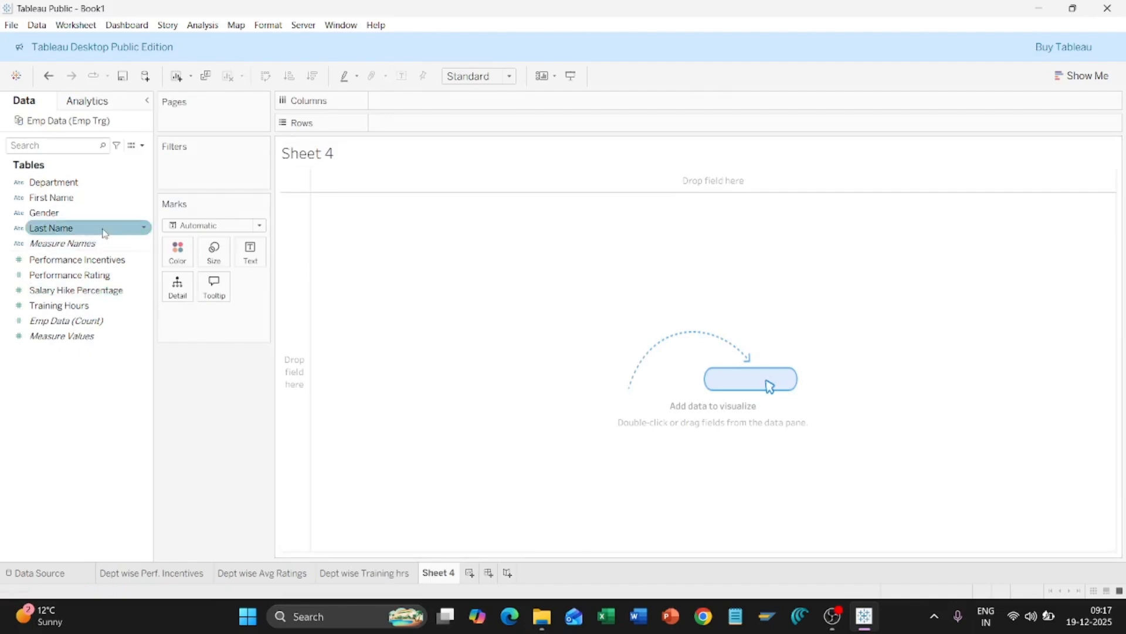
click(119, 423)
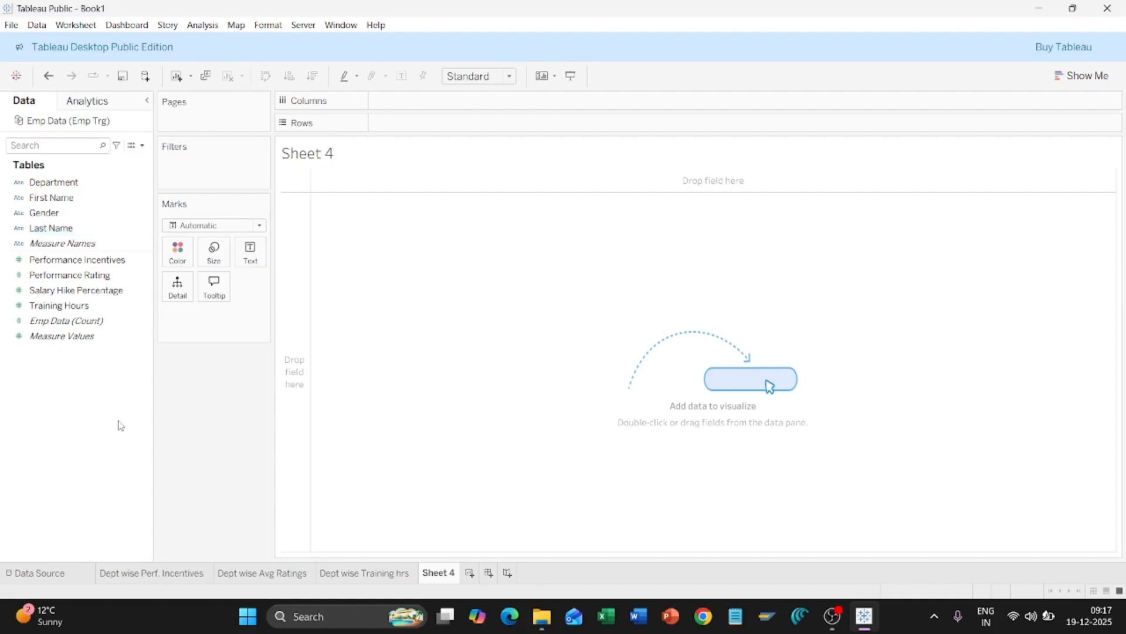
Step: Bring up the Create options on the Performance Rating field's dropdown
click(111, 323)
click(100, 260)
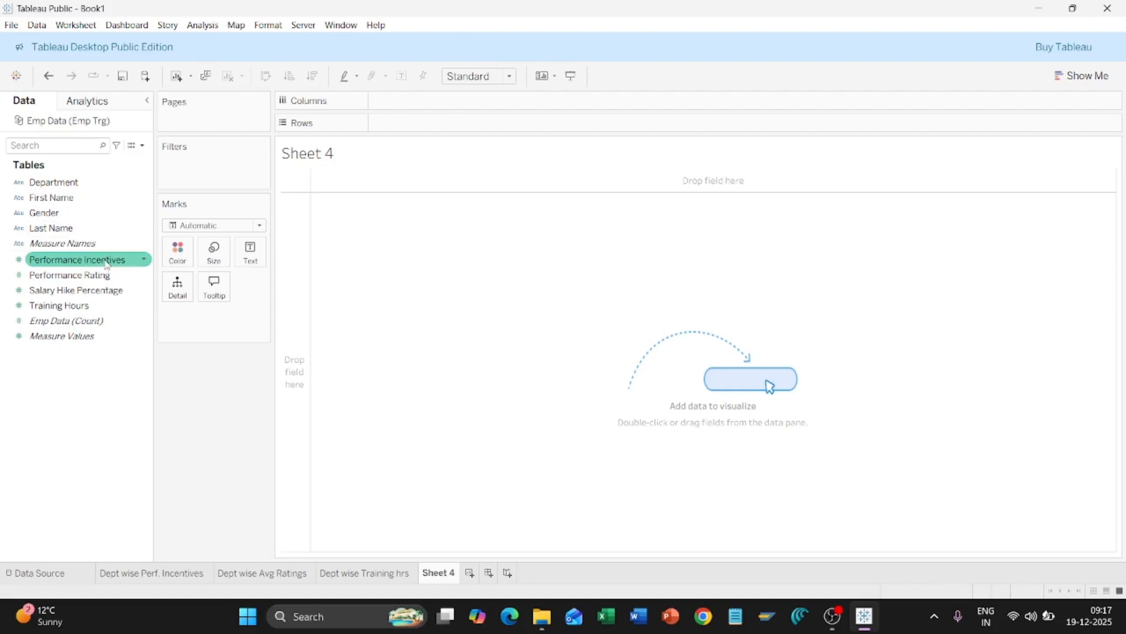
click(90, 276)
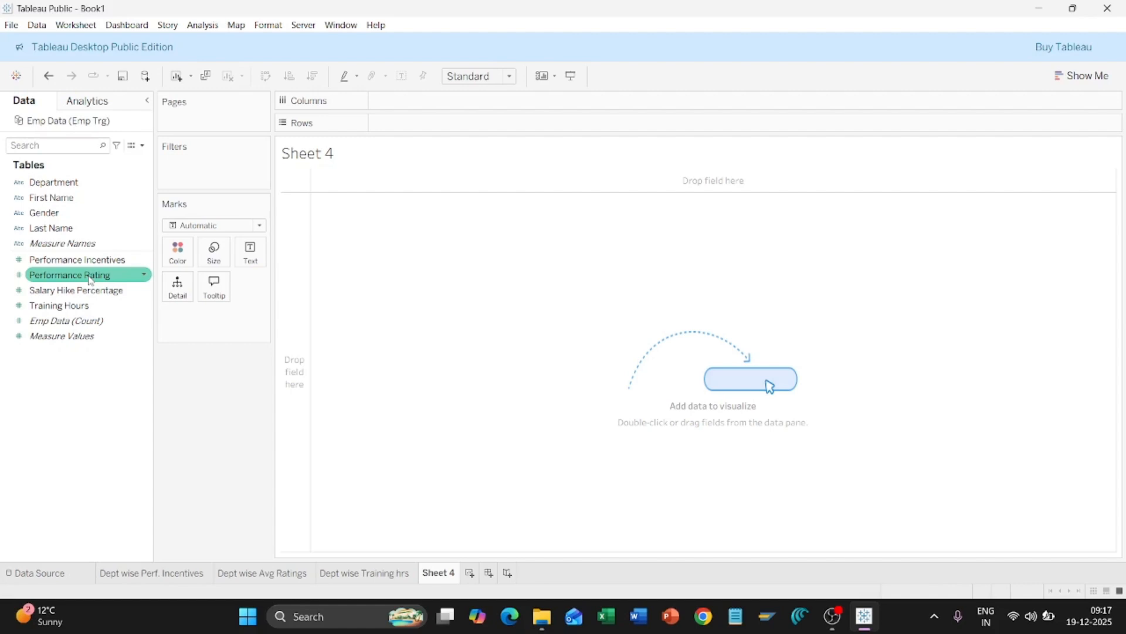
click(145, 277)
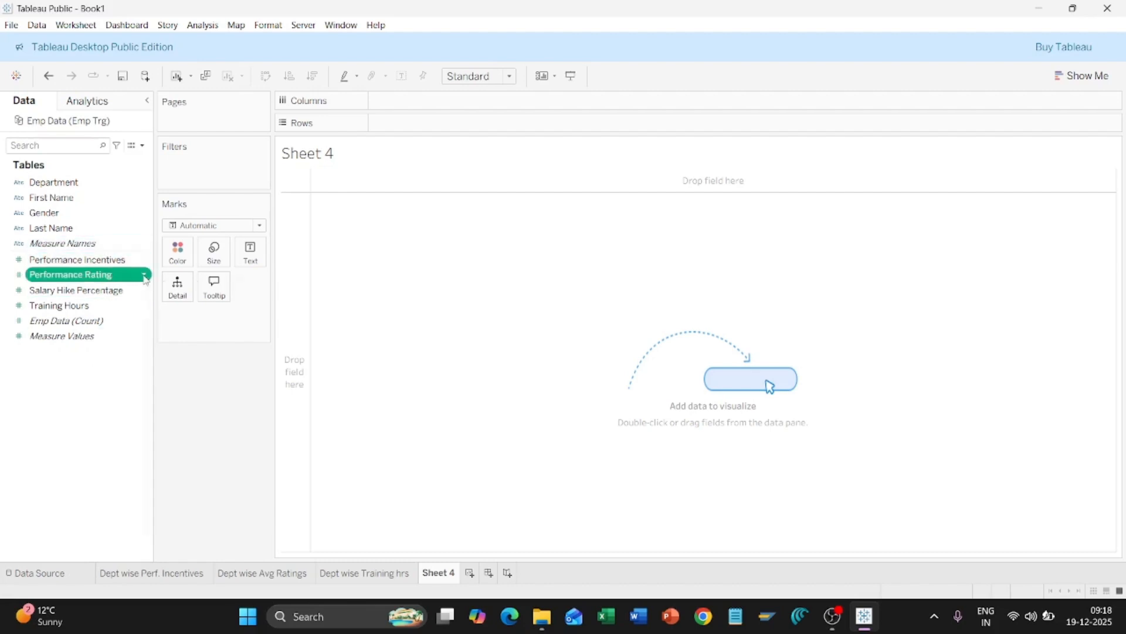
click(145, 276)
mouse_move(236, 359)
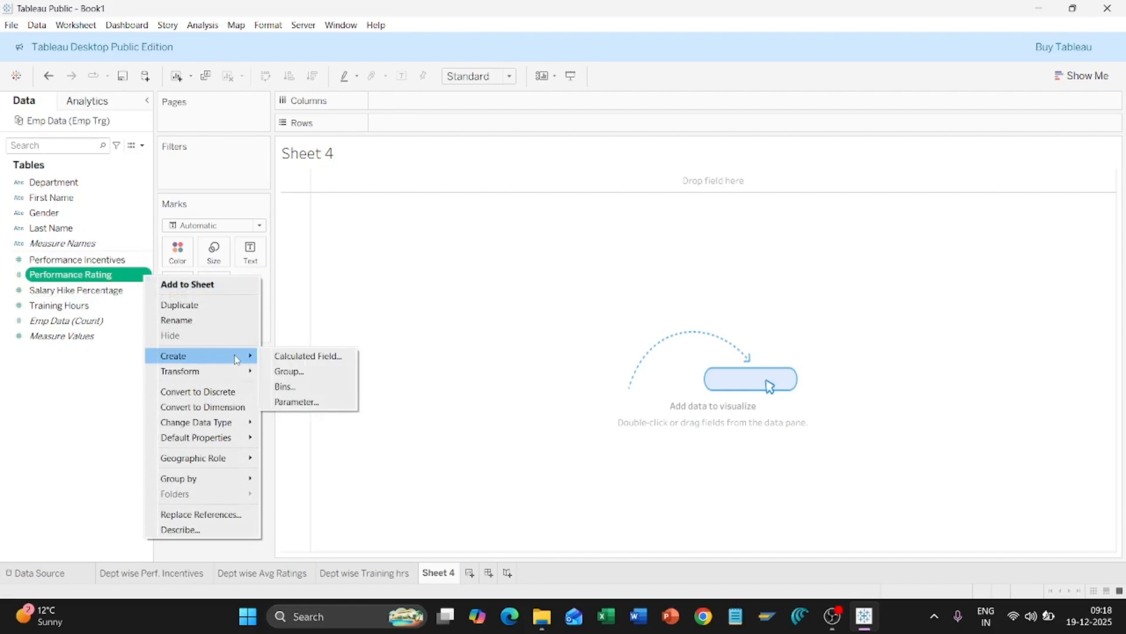
Step: Start a calculated field from Performance Rating and name it Performance Category
click(303, 357)
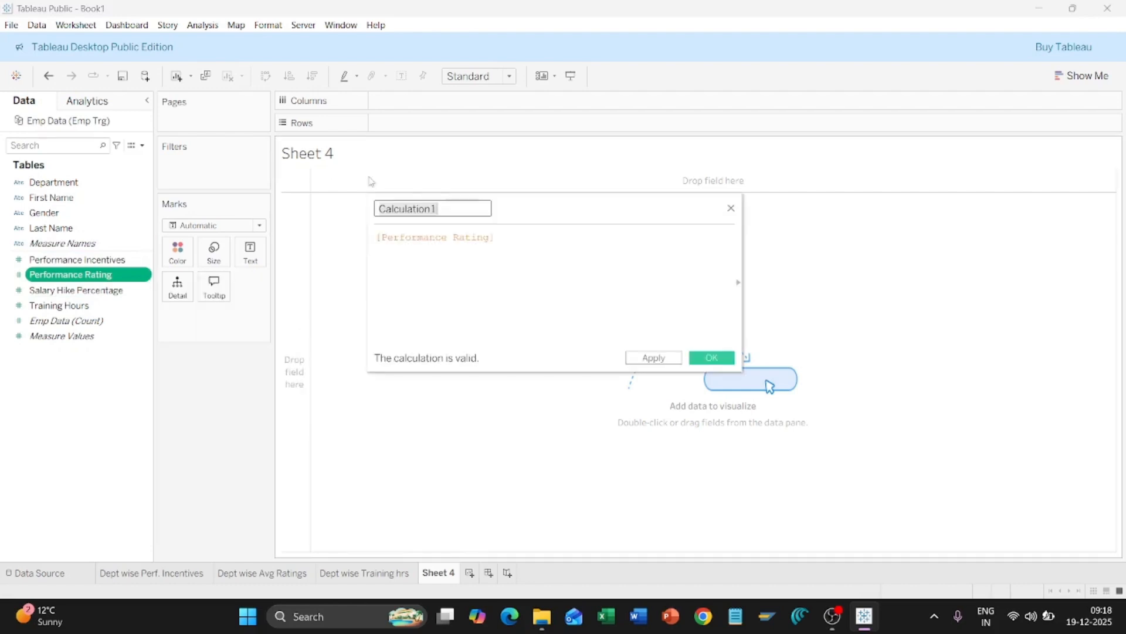
click(449, 206)
key(BackSpace)
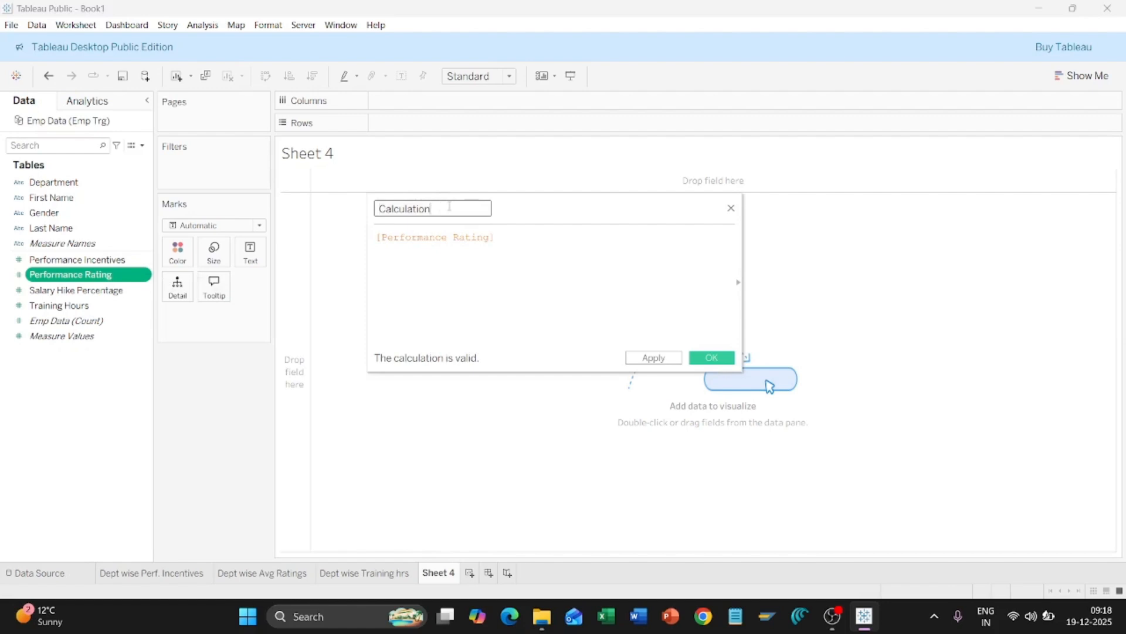
key(BackSpace)
key(BackSpace)
key(BackSpace)
key(BackSpace)
key(BackSpace)
key(BackSpace)
key(BackSpace)
key(BackSpace)
key(BackSpace)
key(BackSpace)
key(BackSpace)
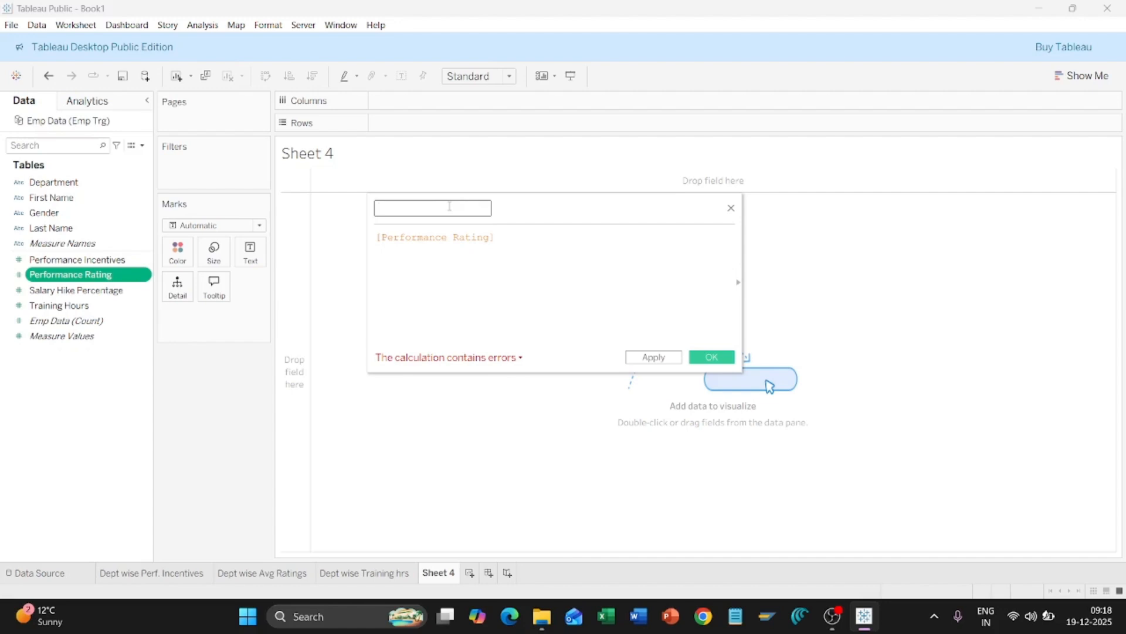
text(Performance)
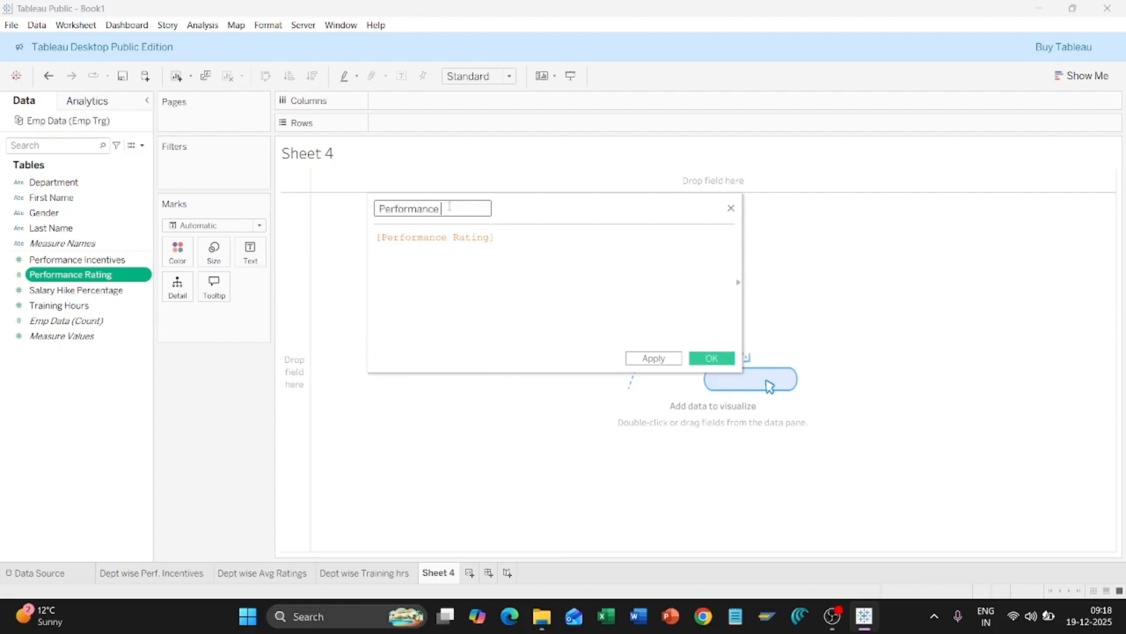
text(egory)
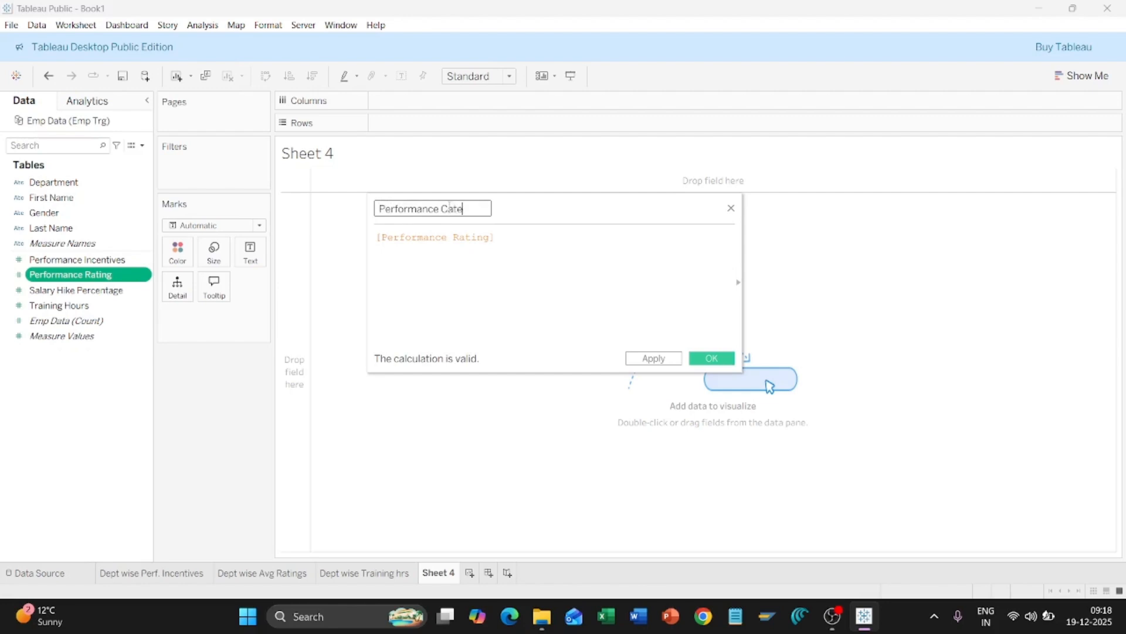
Step: Write the formula start: IF [Performance Rating]<3 THEN "Poor Performance
click(528, 241)
key(Home)
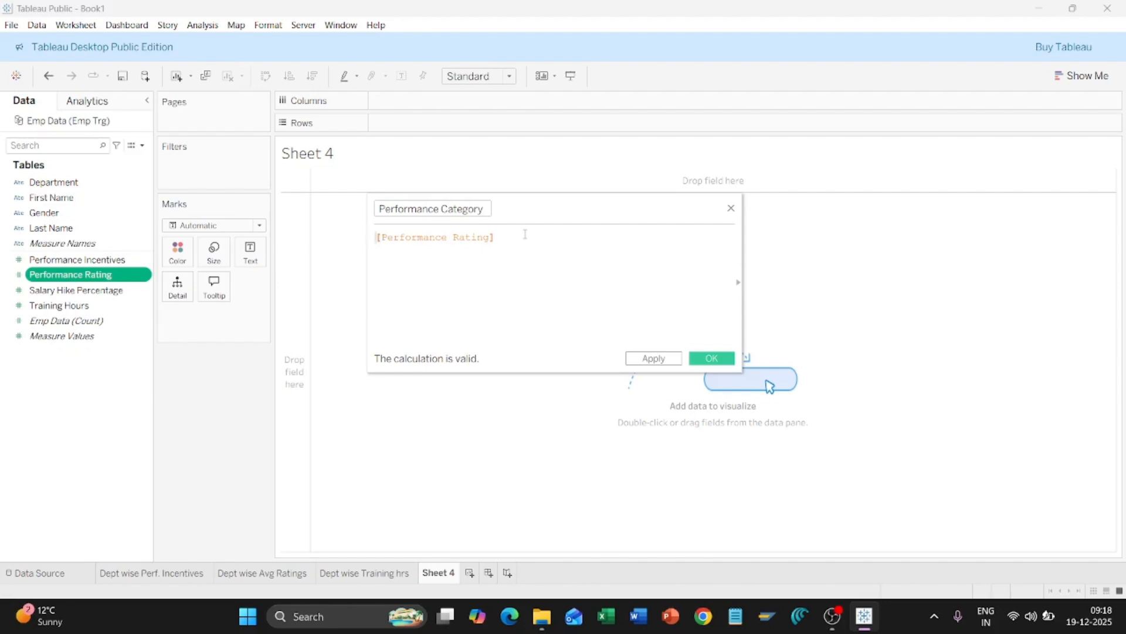
text(if)
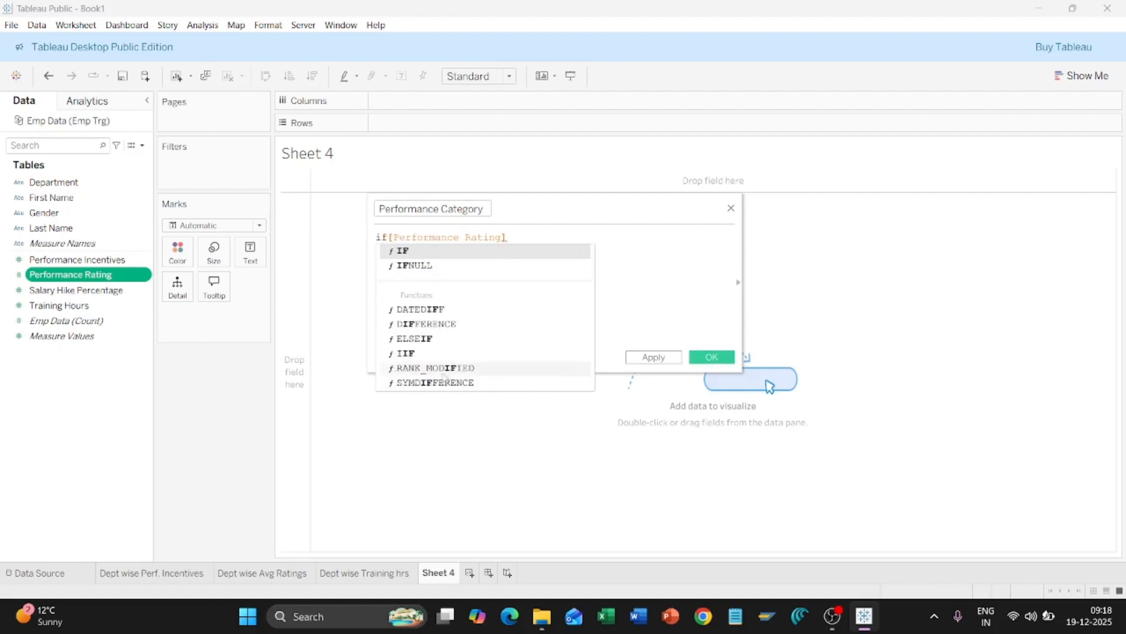
click(425, 251)
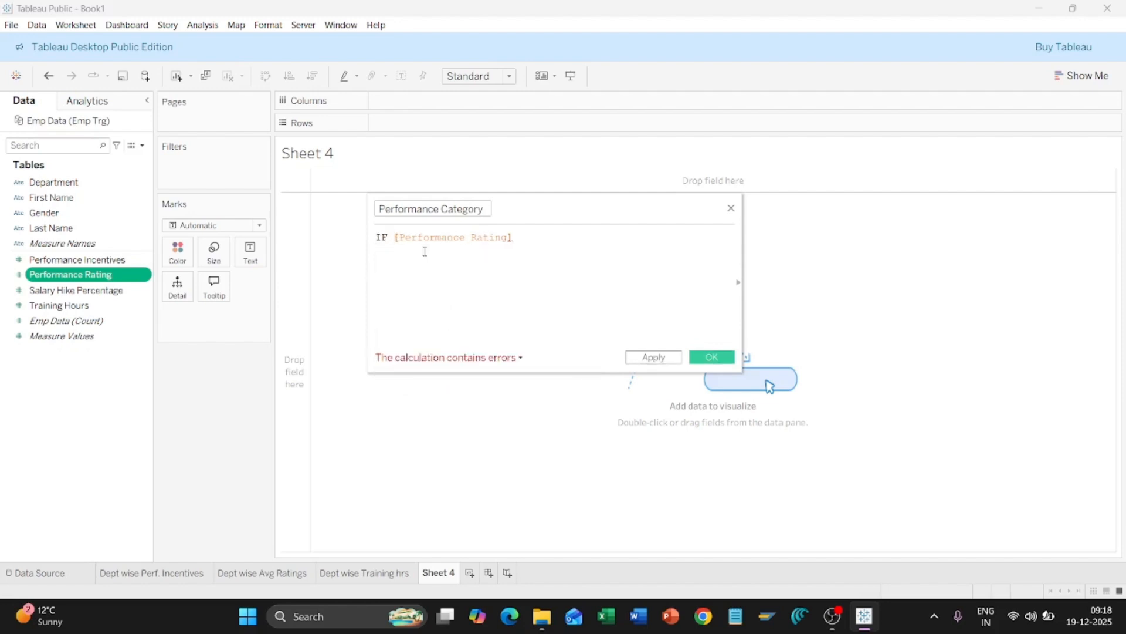
click(548, 236)
text(<)
text(3)
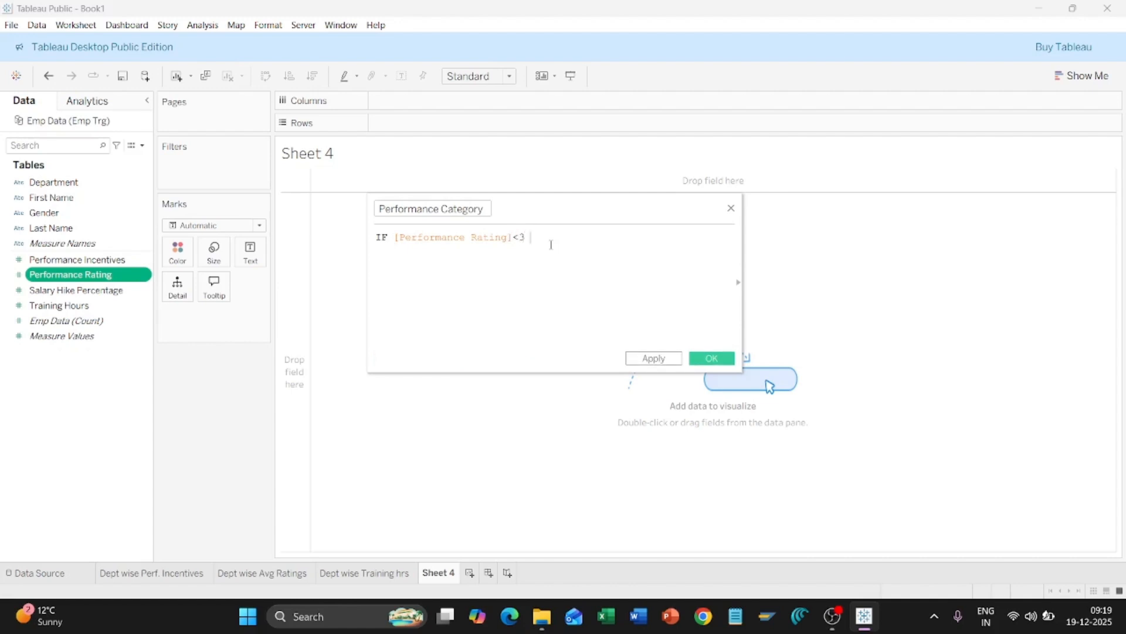
text( the)
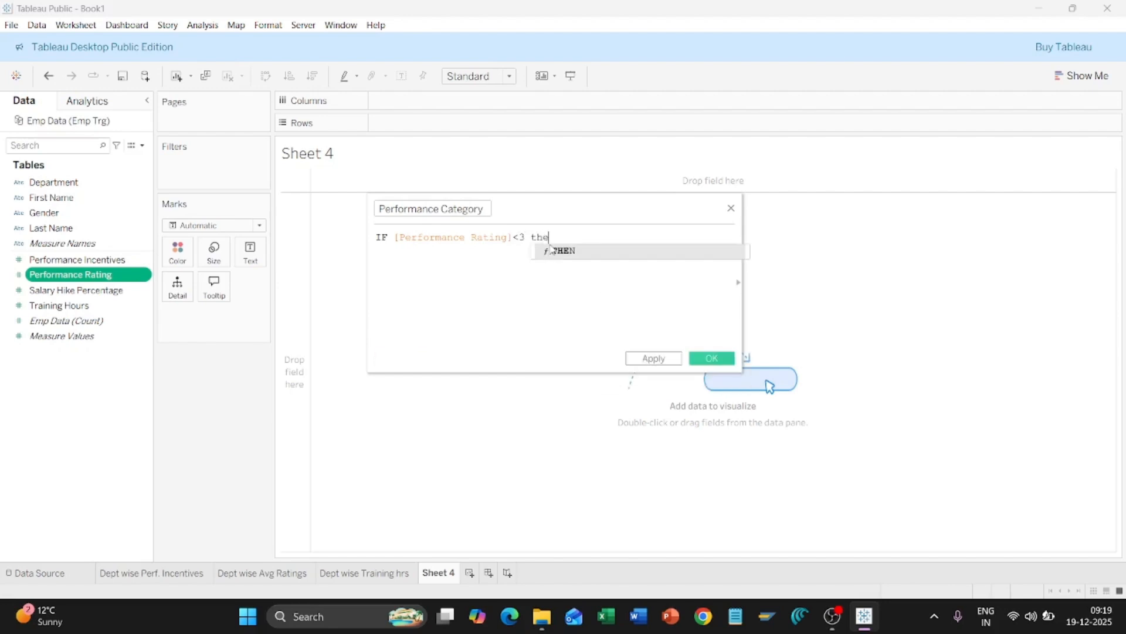
text(n)
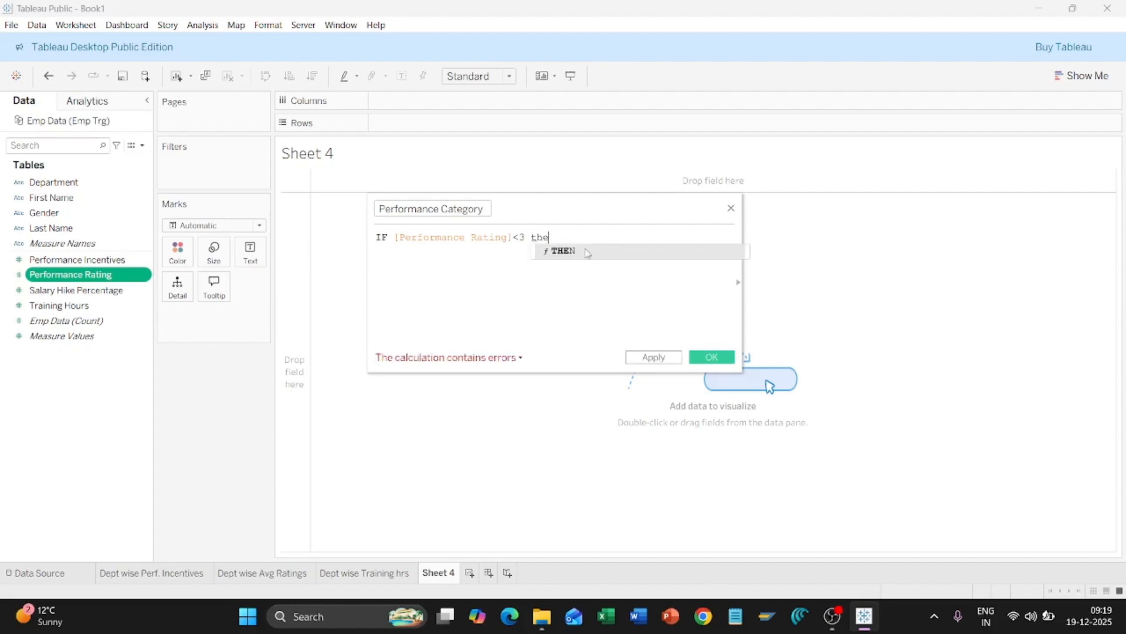
click(586, 248)
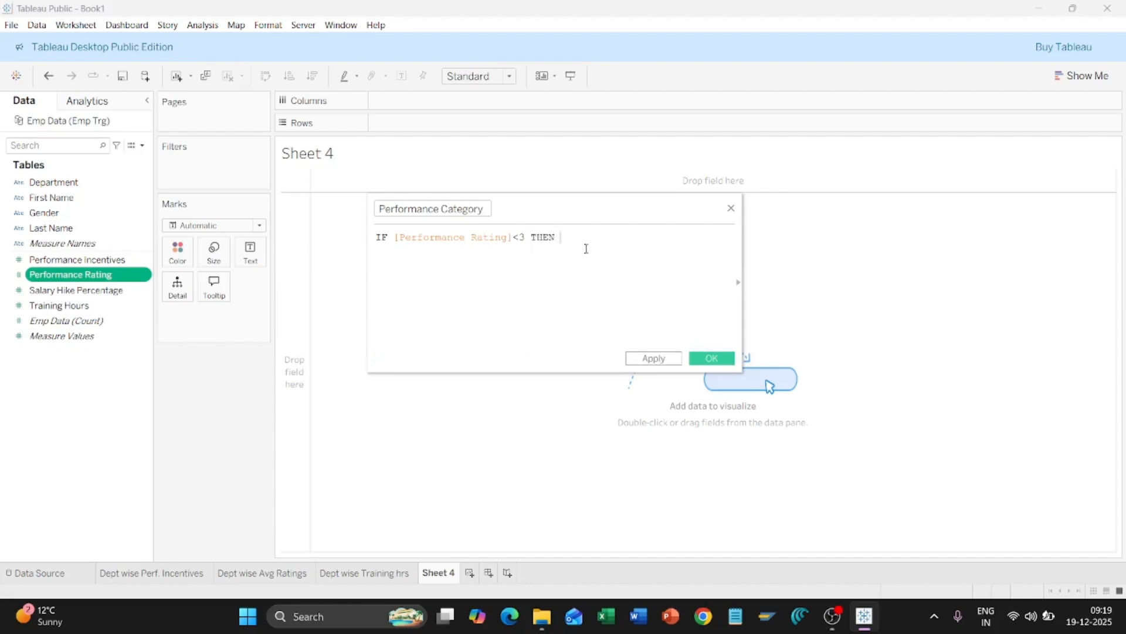
text("Poor Performance)
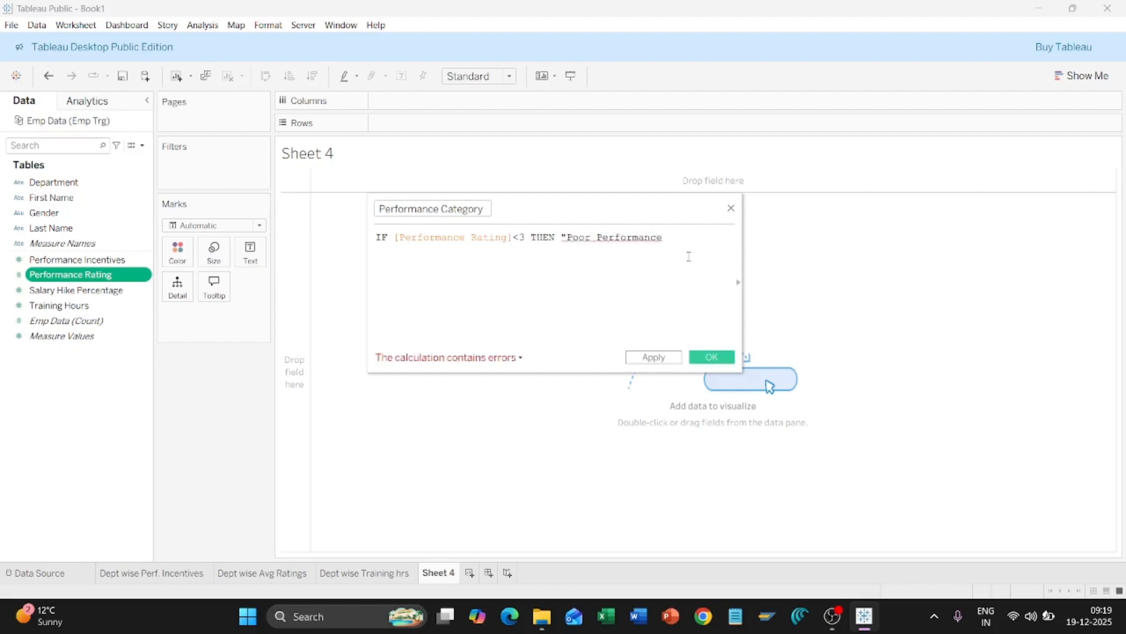
text( e)
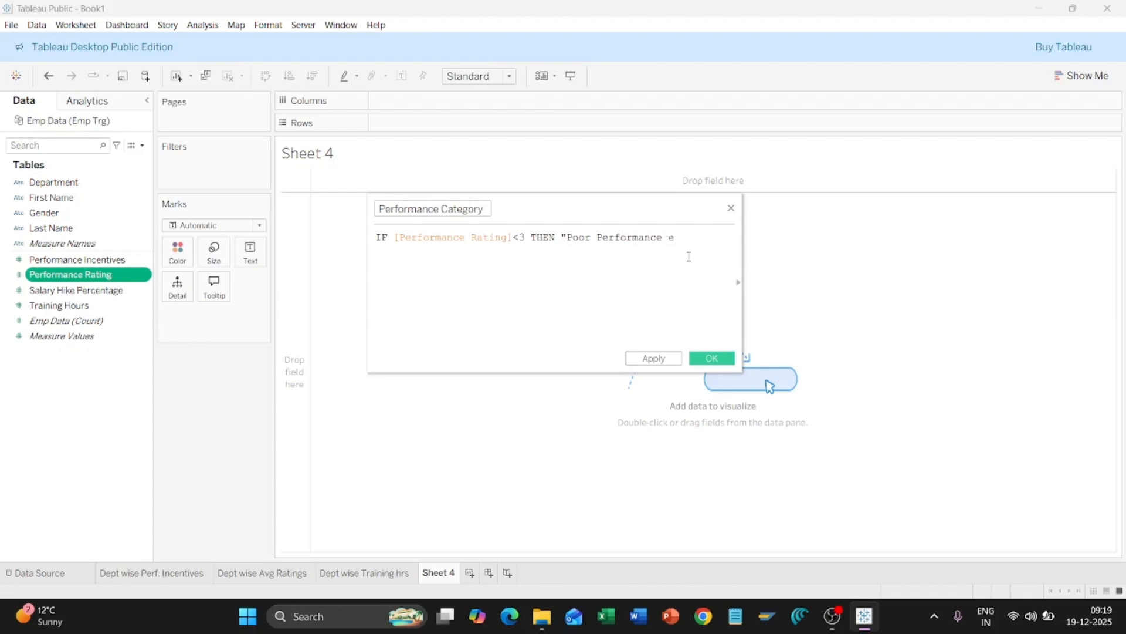
text(lse)
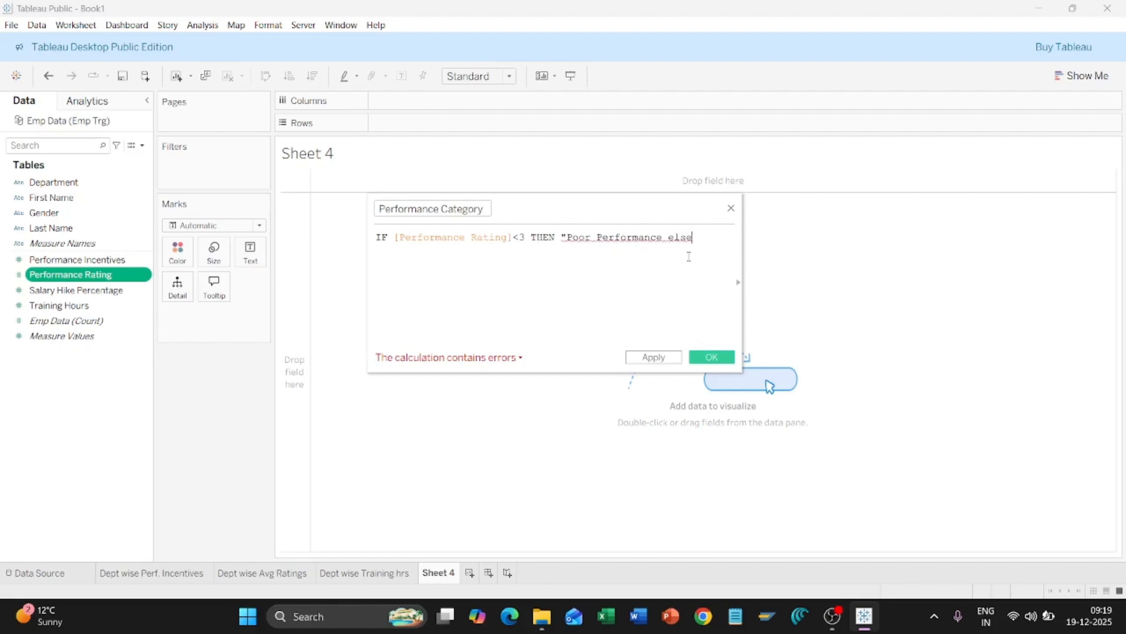
key(BackSpace)
key(BackSpace)
key(BackSpace)
key(BackSpace)
key(BackSpace)
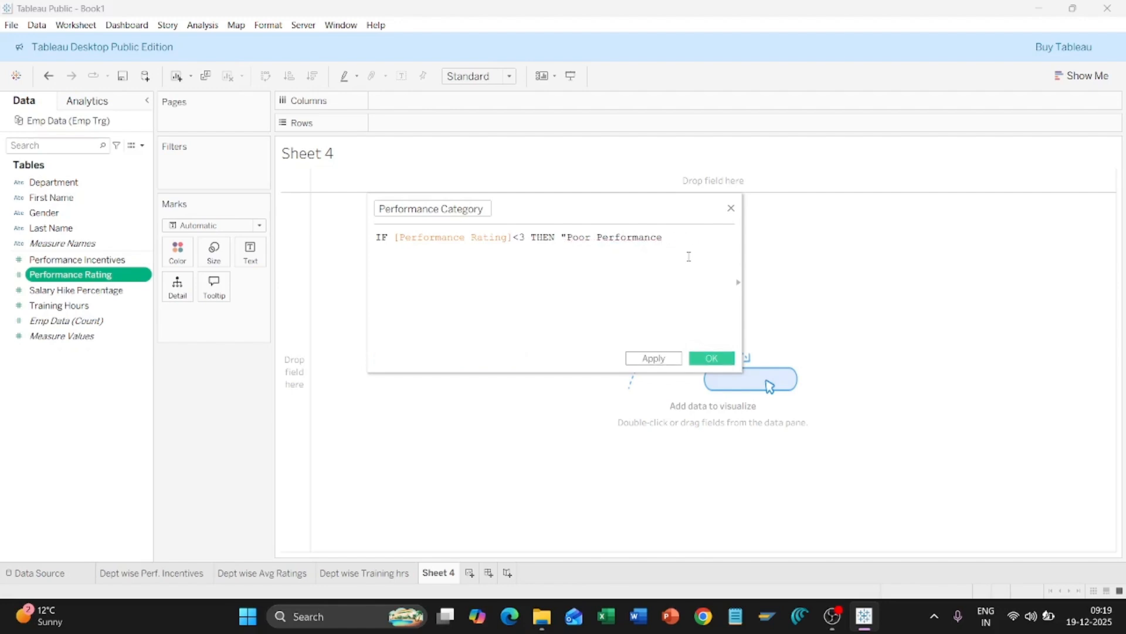
Step: Close the "Poor Performance" string and type el to begin the next branch
text(")
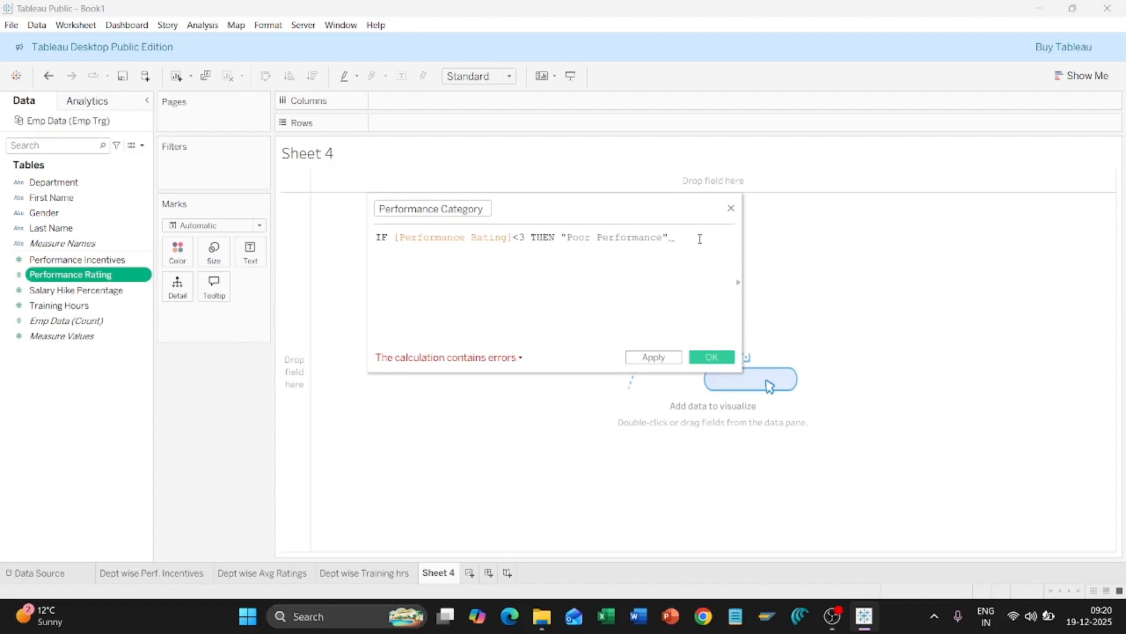
text(el)
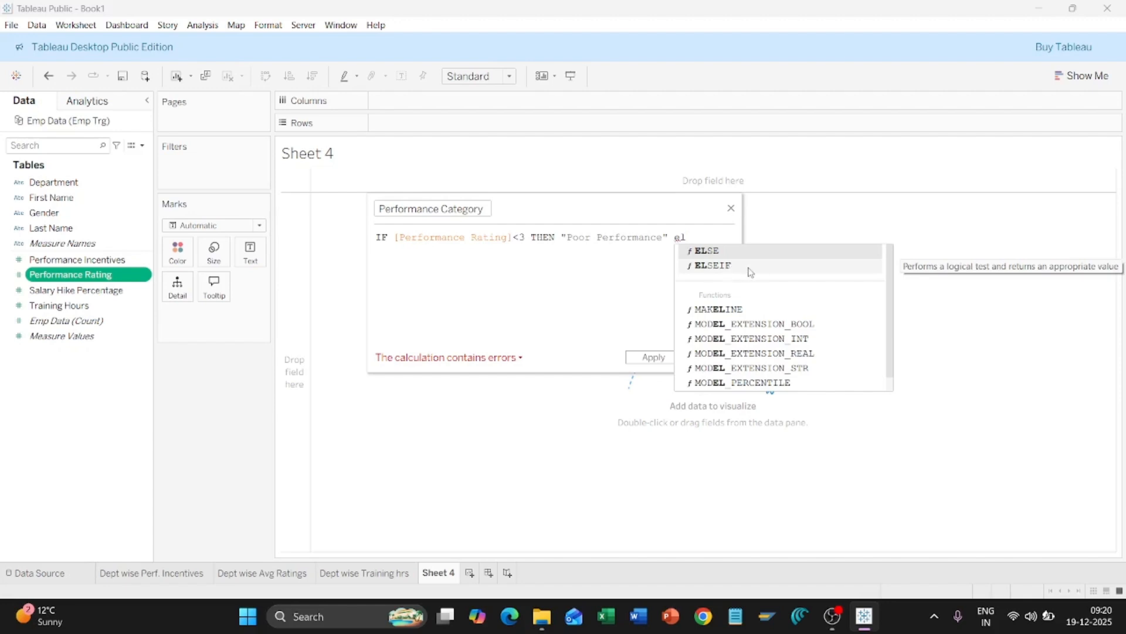
Step: Add ELSEIF [Performance Rating]=3 THEN "Average Performance" to the formula
click(728, 268)
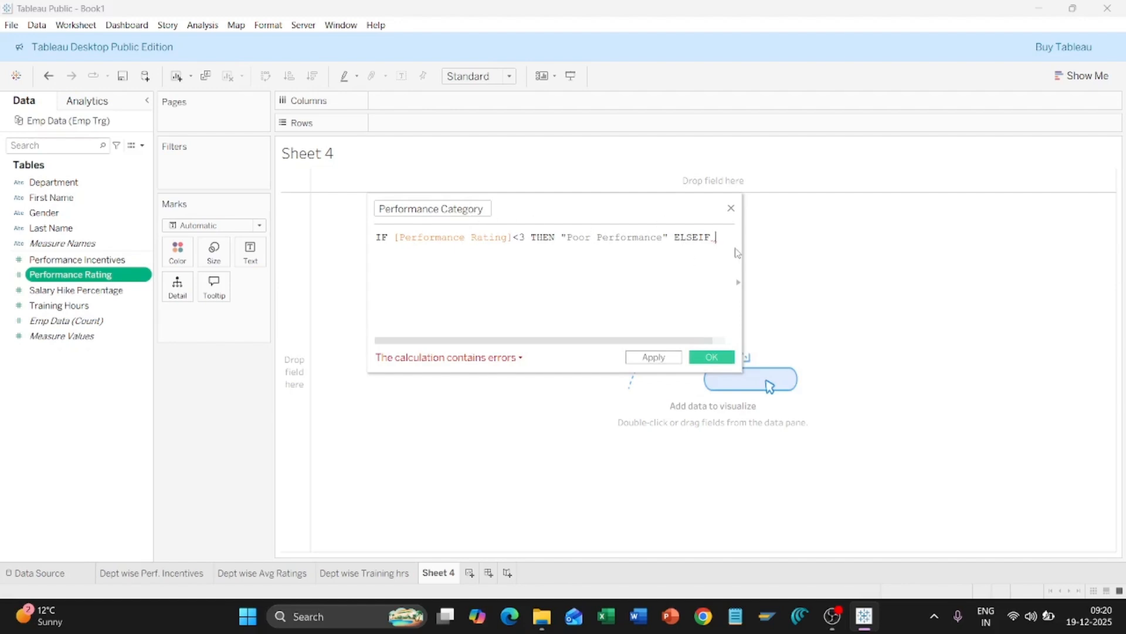
text(per)
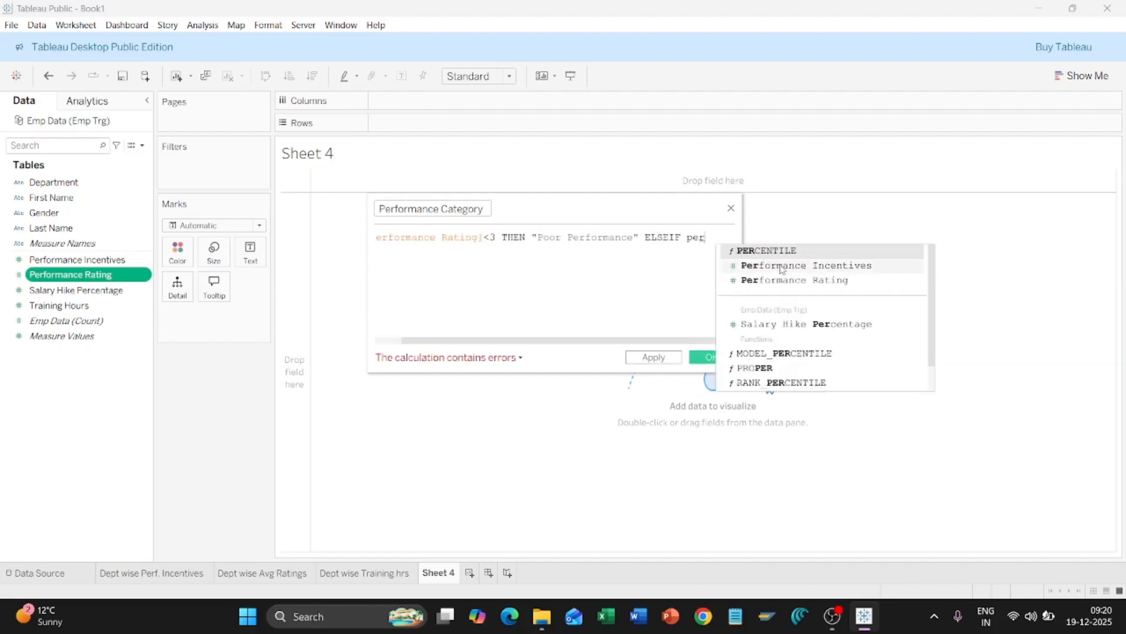
click(786, 280)
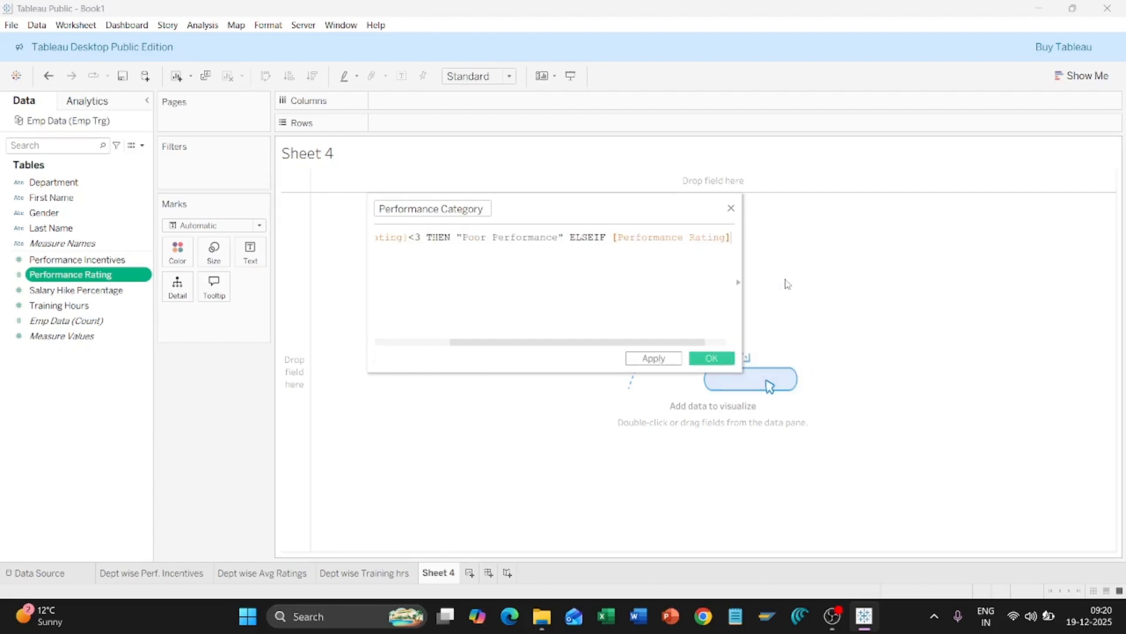
text(=)
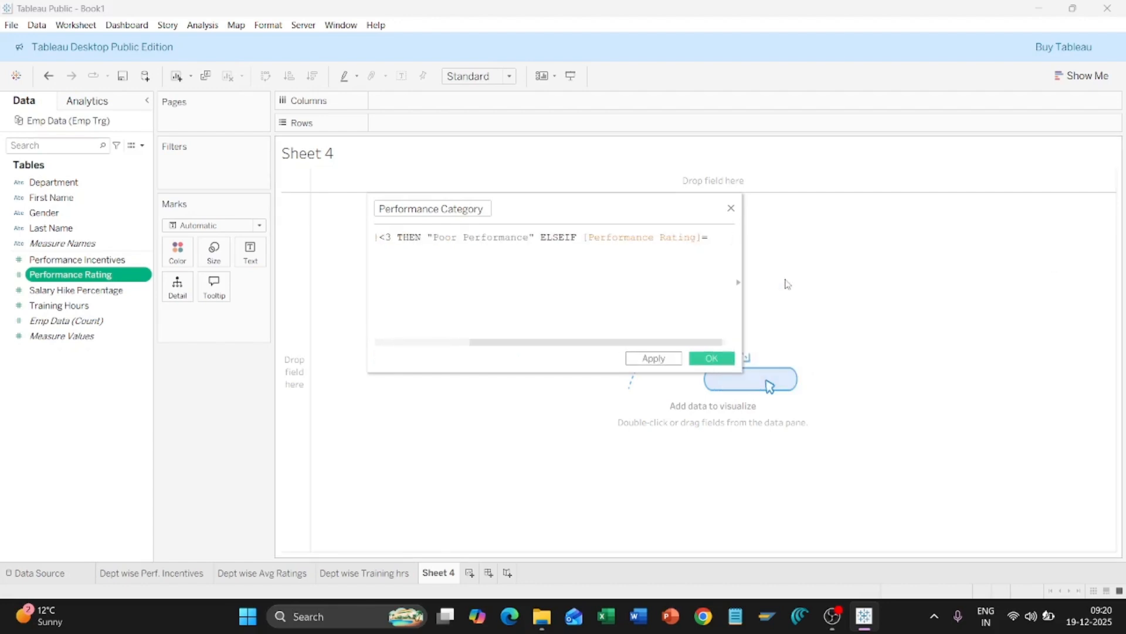
text(3 the)
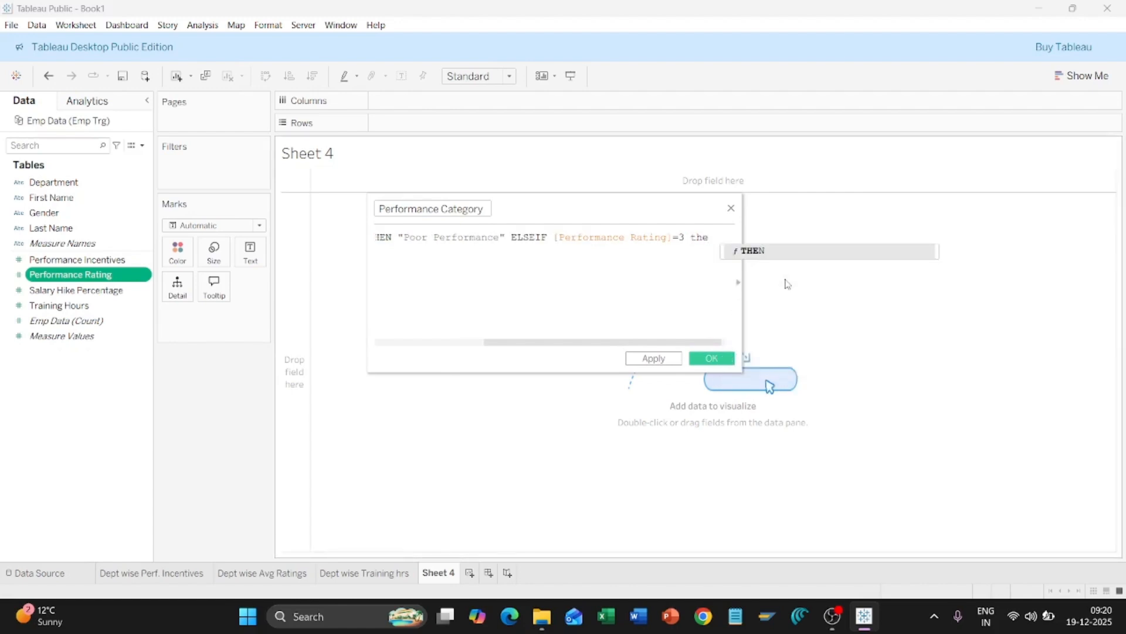
click(769, 255)
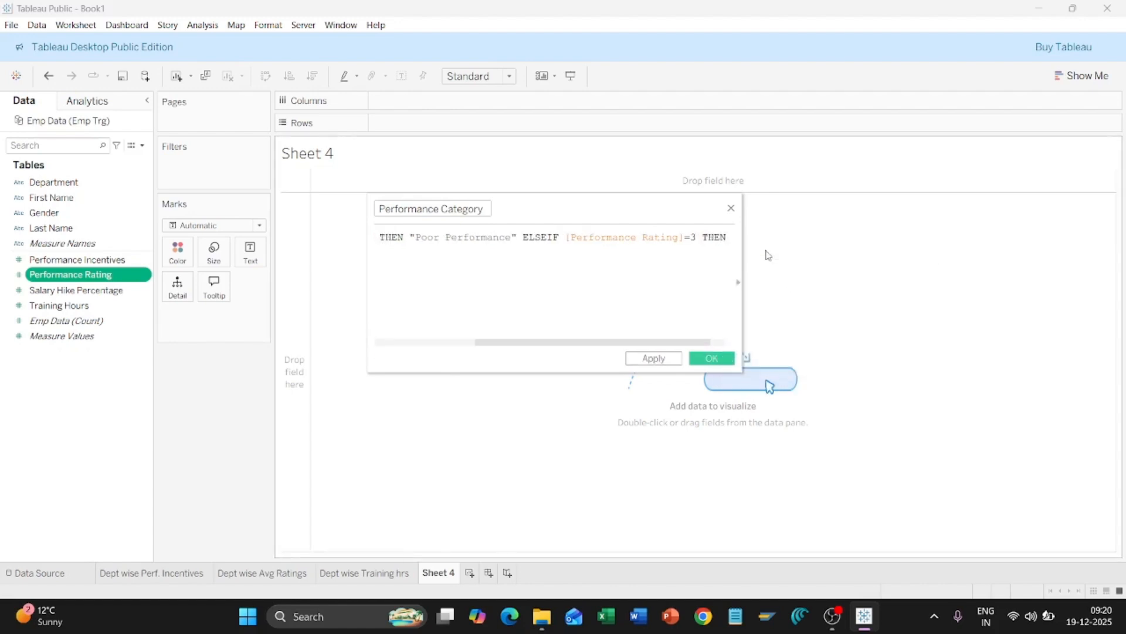
text(")
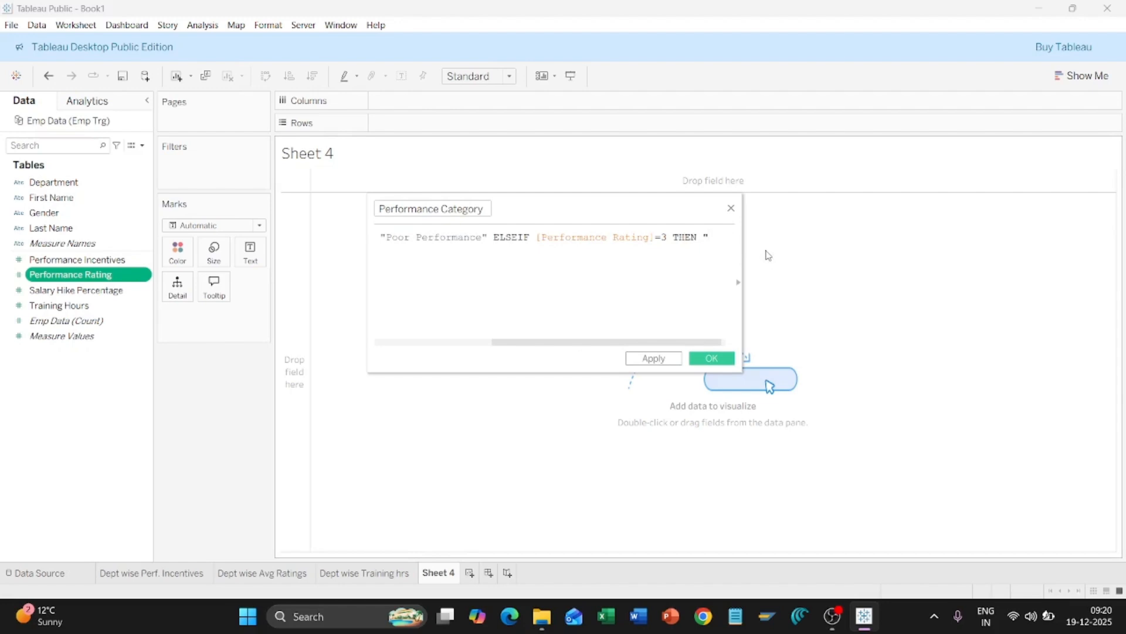
text(Avera)
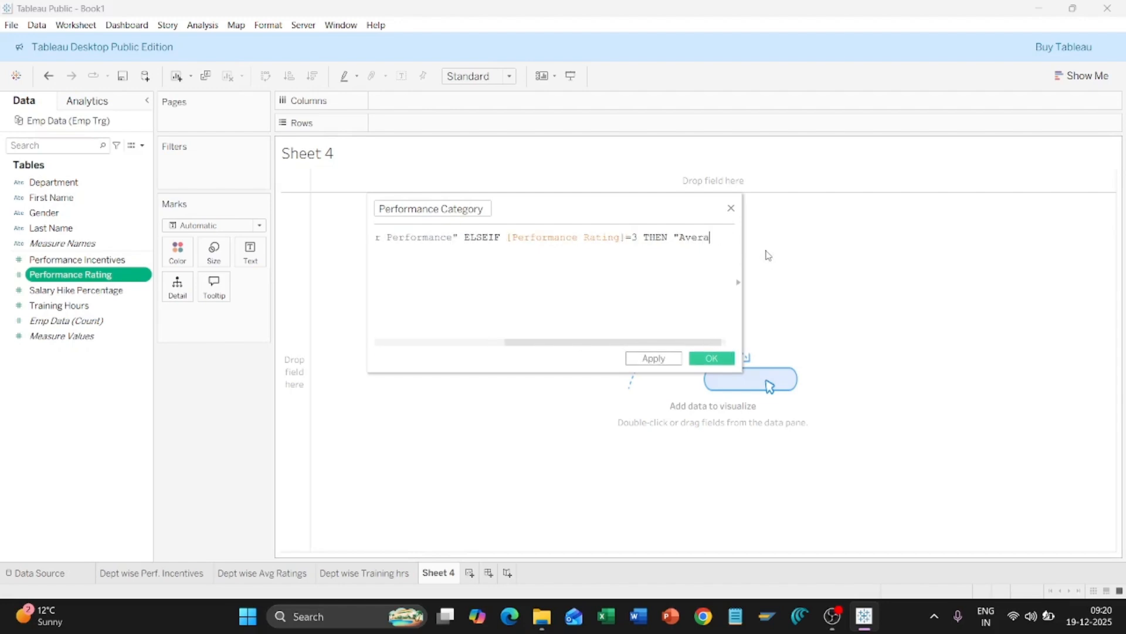
text(ge Performa)
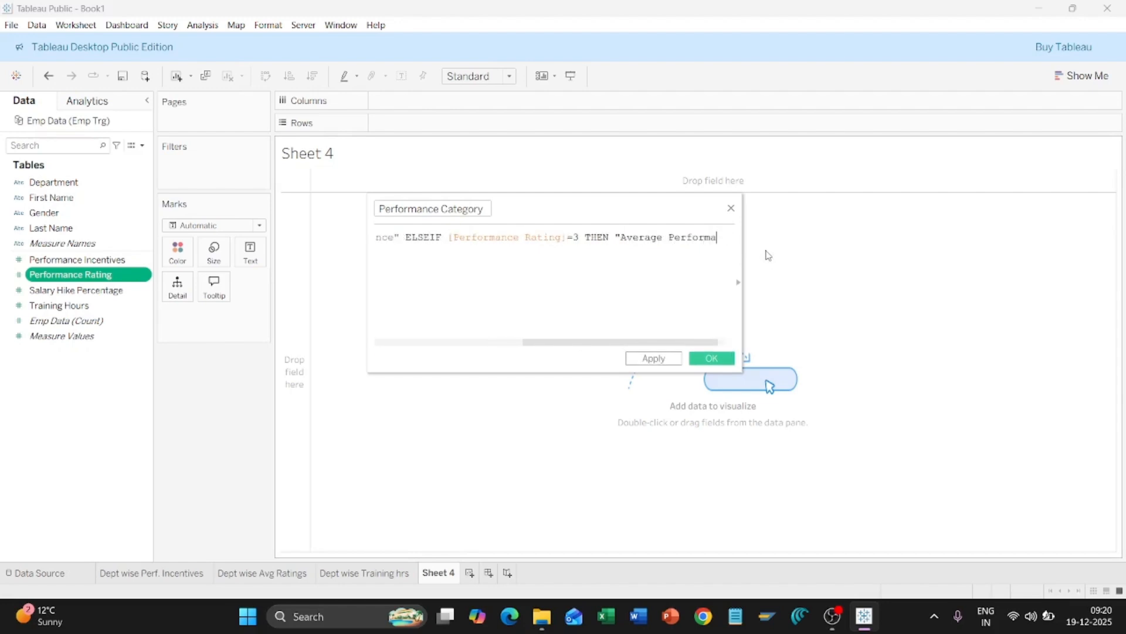
text(nce")
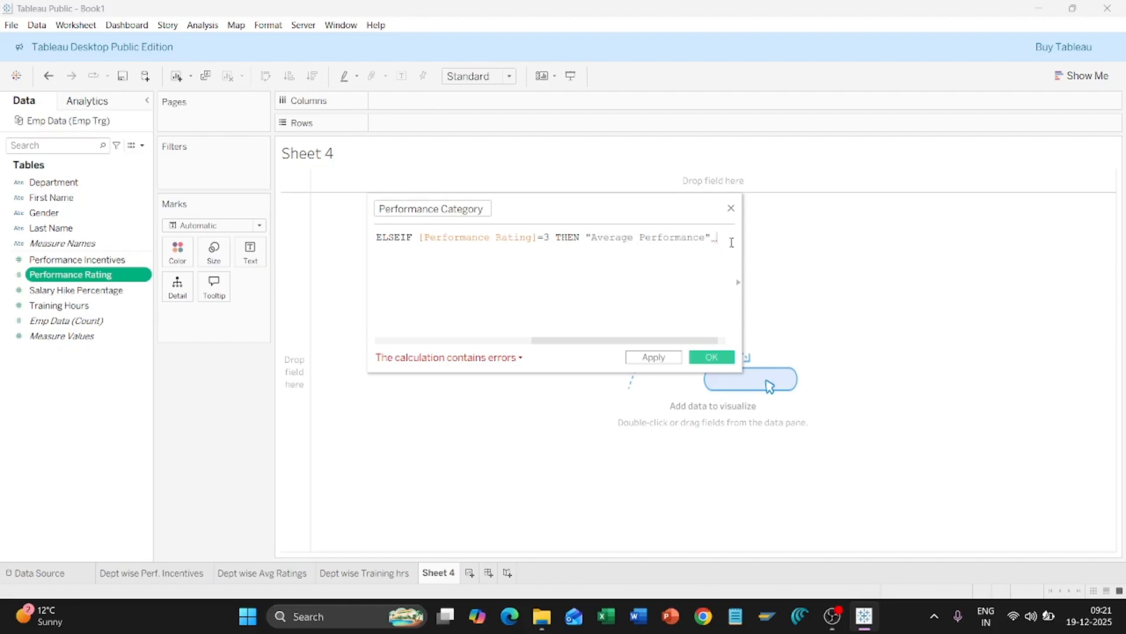
Step: End the formula with ELSE "Poor Performance" END so the calculation is valid
text(else)
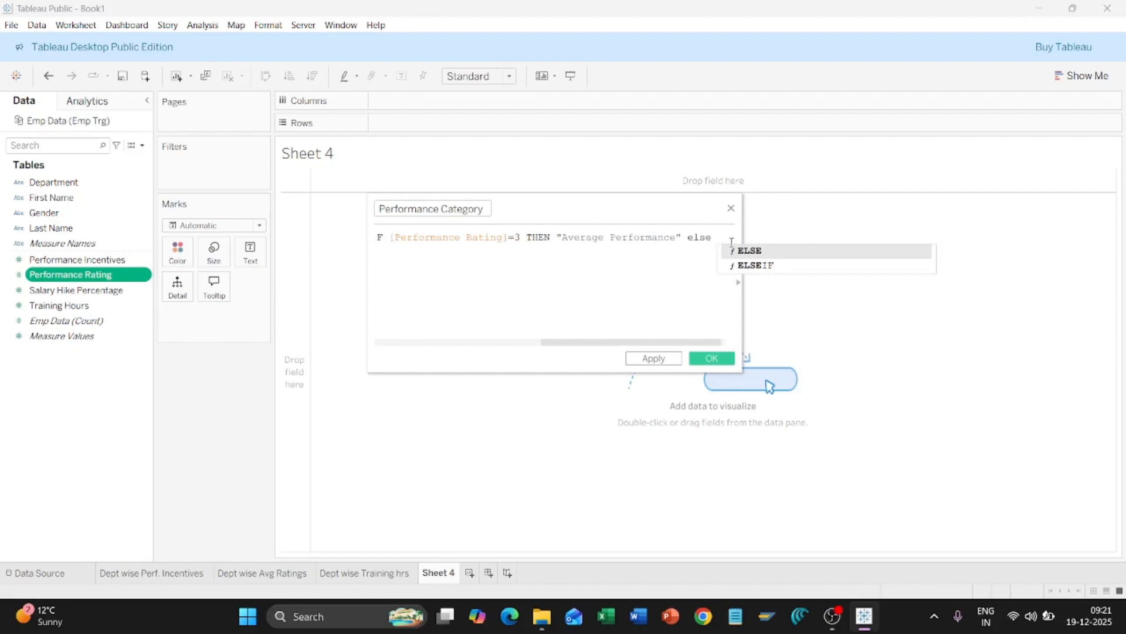
click(786, 256)
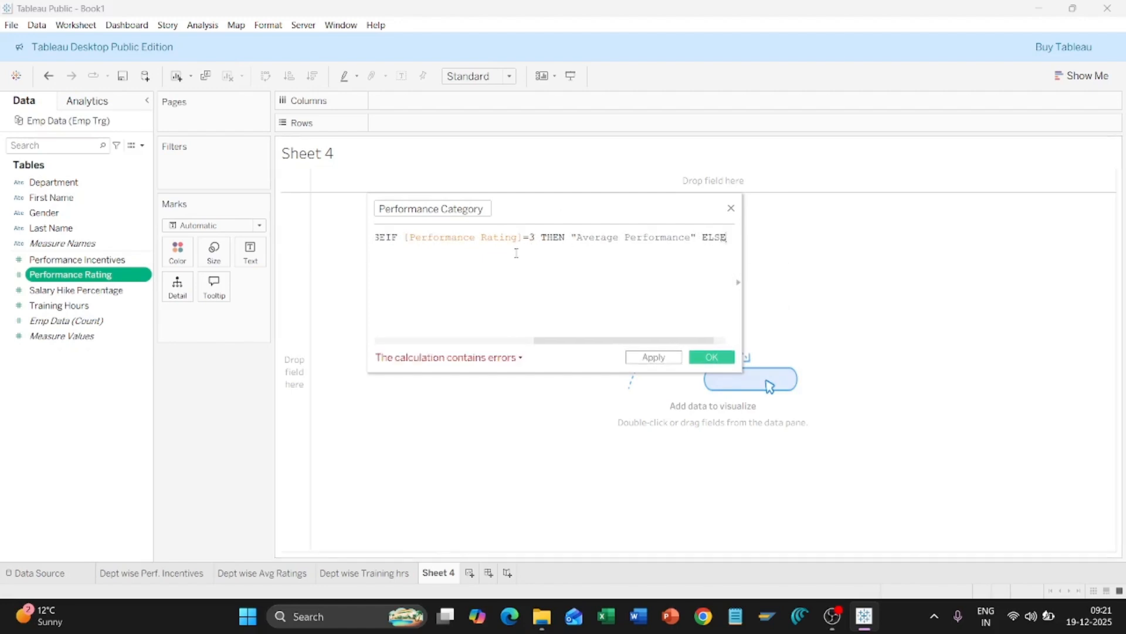
key(Left)
key(Left)
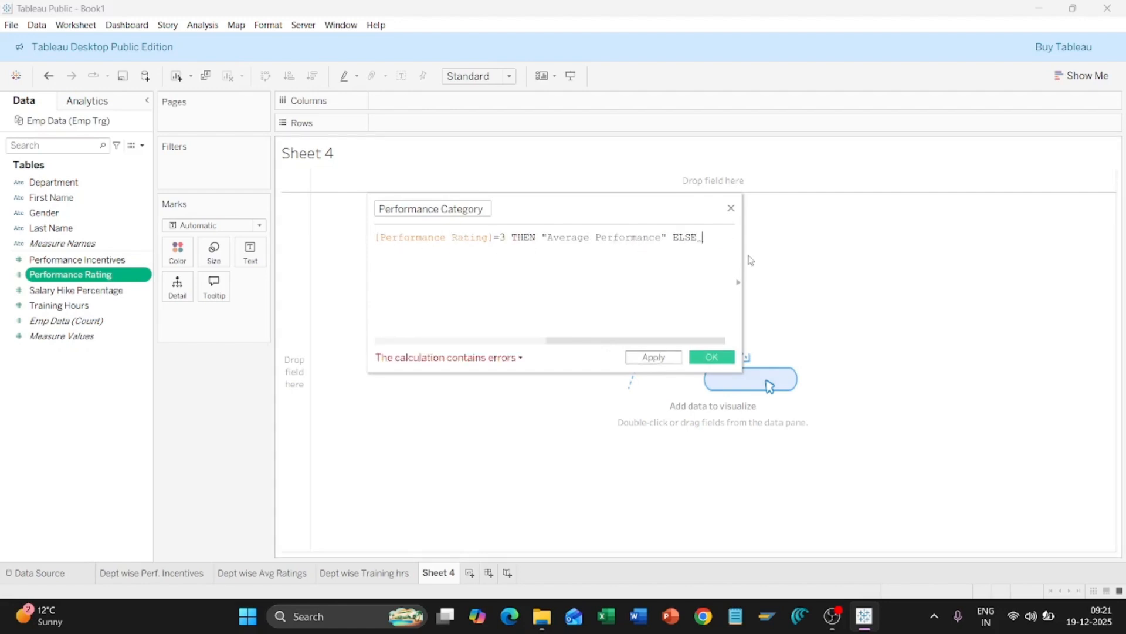
text(")
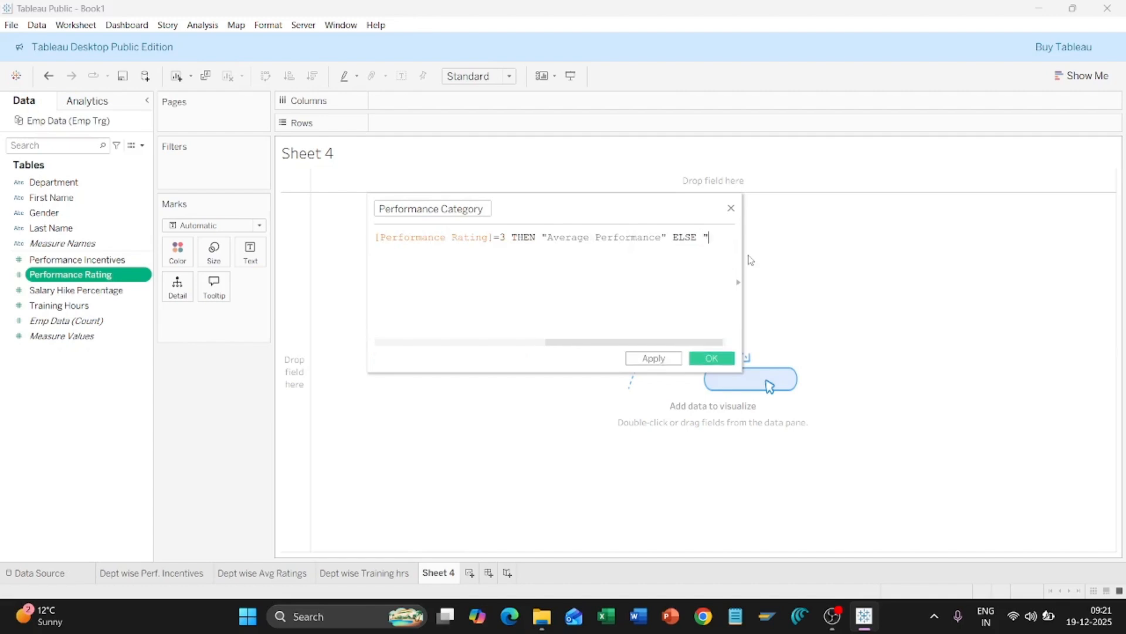
text(Poor)
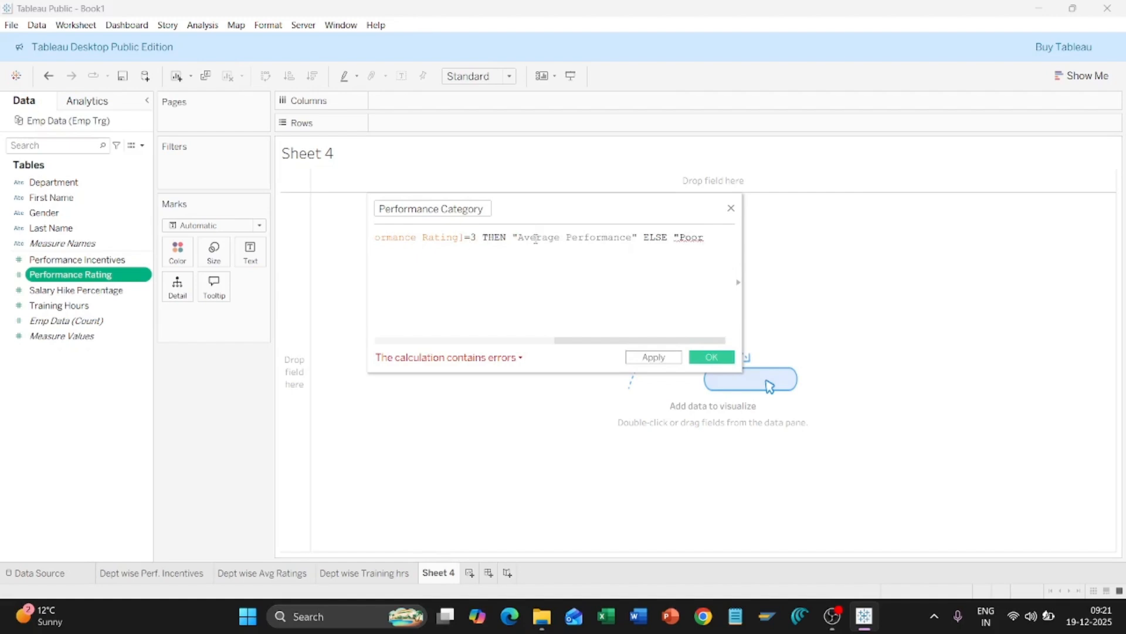
mouse_move(694, 233)
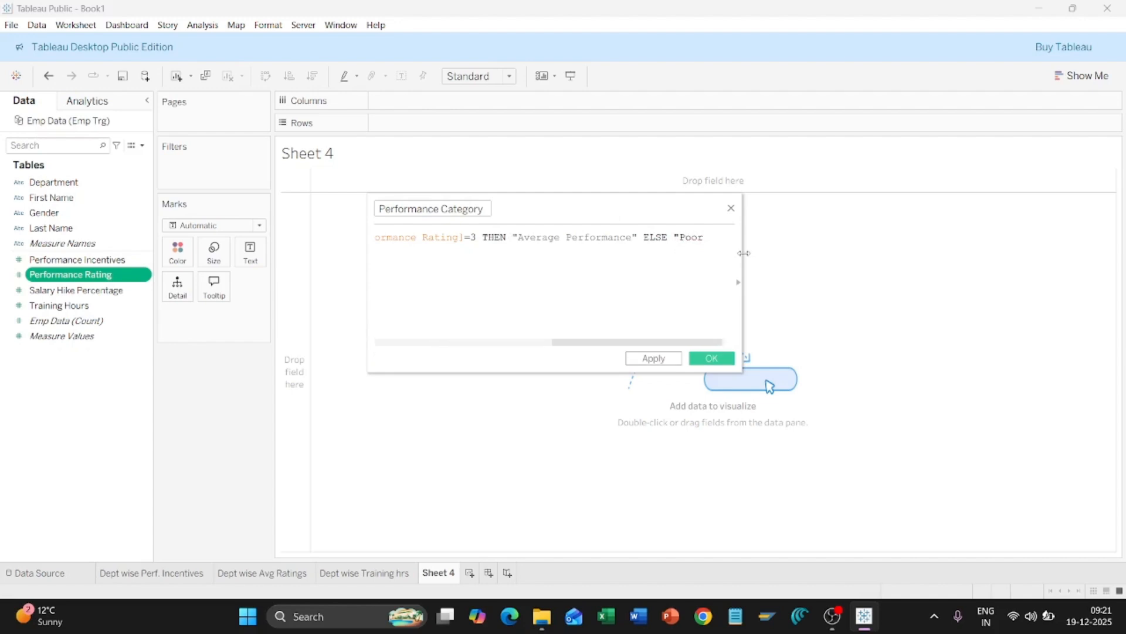
text(Performan)
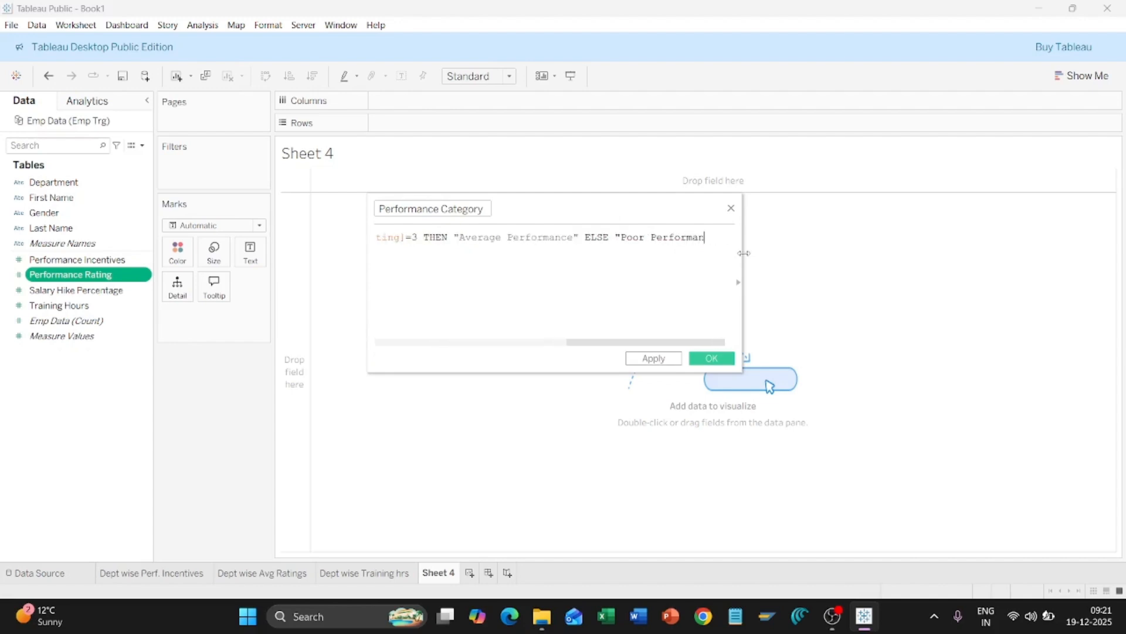
text(ce" end)
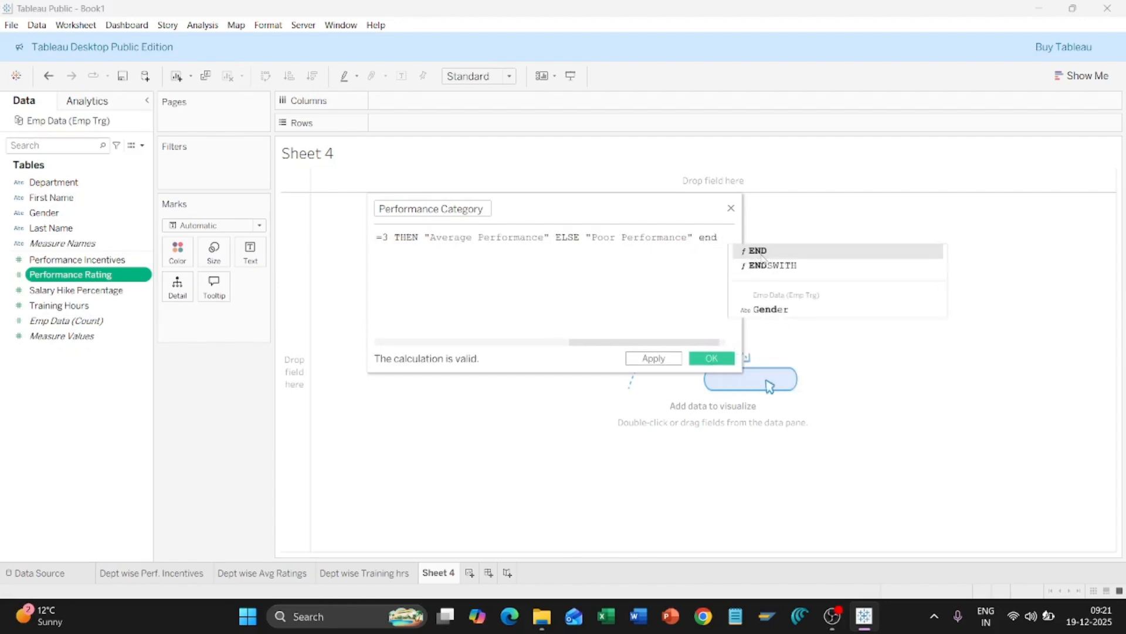
double_click(754, 251)
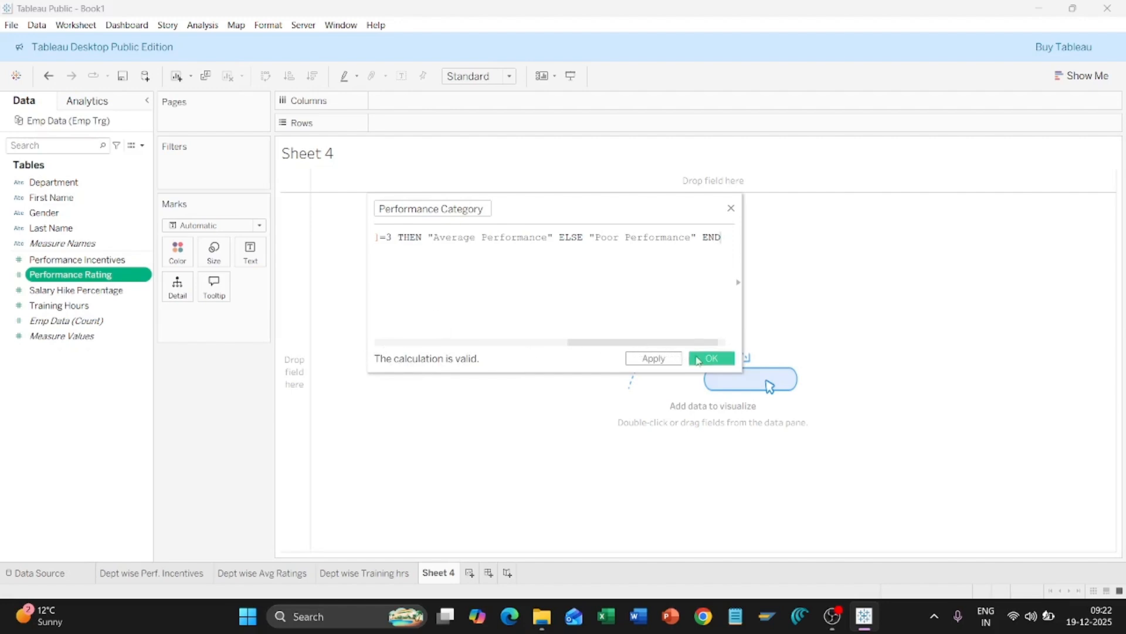
Step: Save Performance Category, then build a table with Department columns and Performance Category rows
click(700, 359)
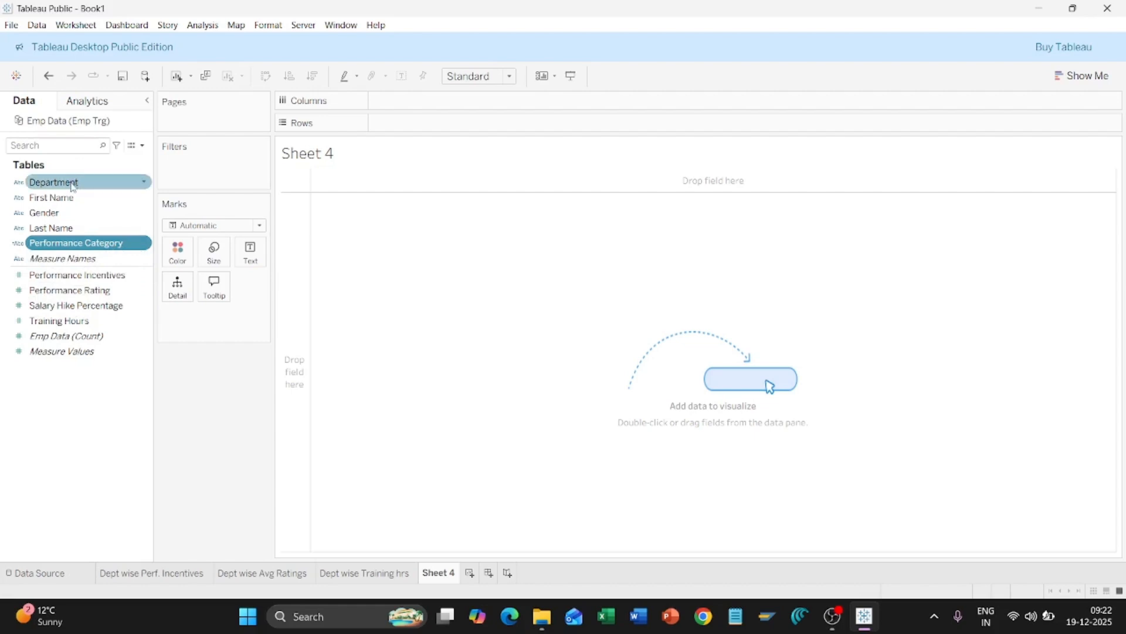
drag(73, 187, 436, 105)
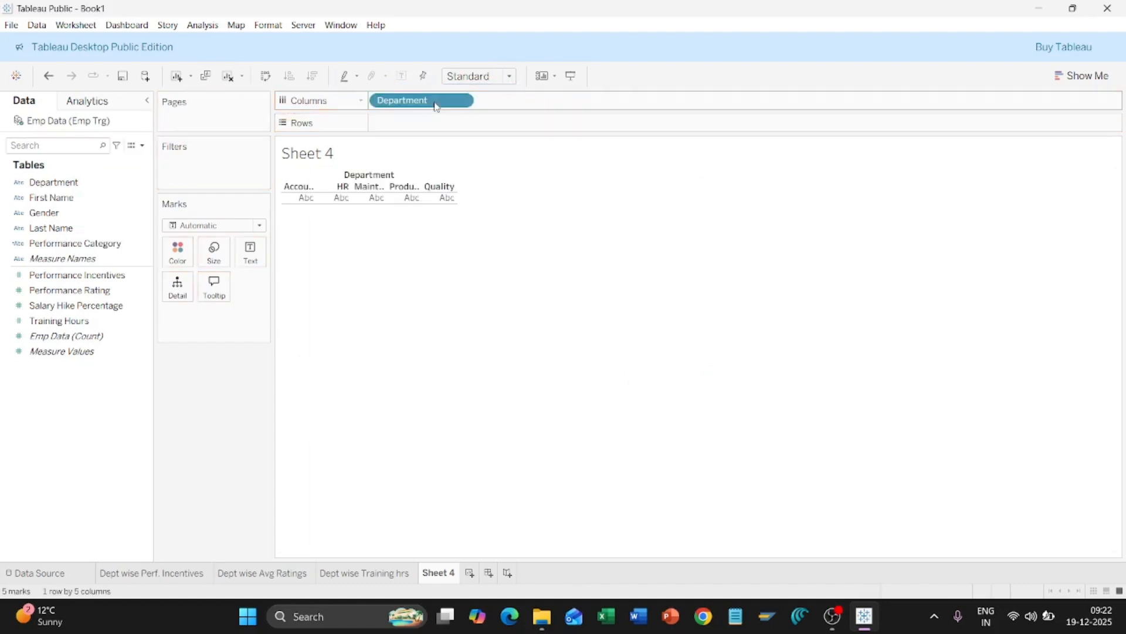
click(101, 230)
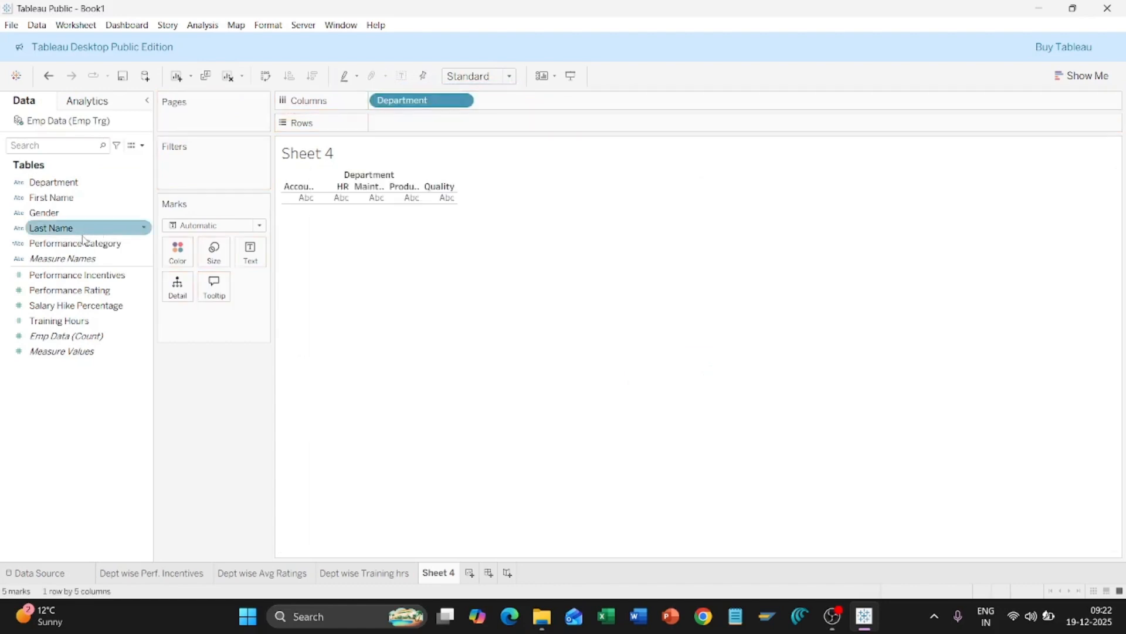
drag(88, 243, 433, 122)
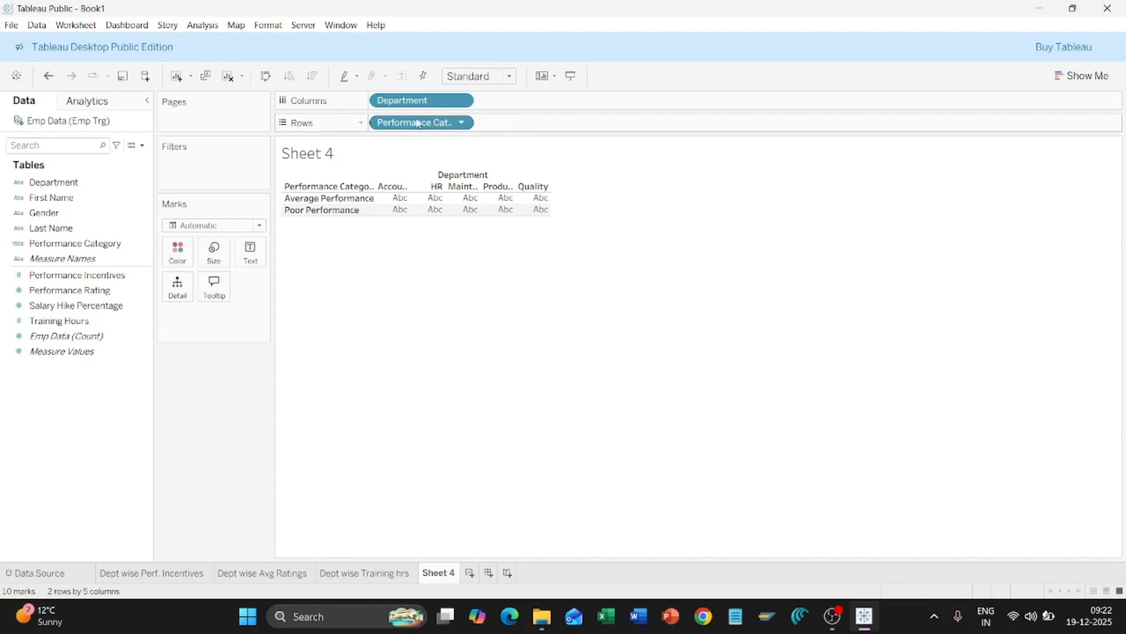
click(463, 123)
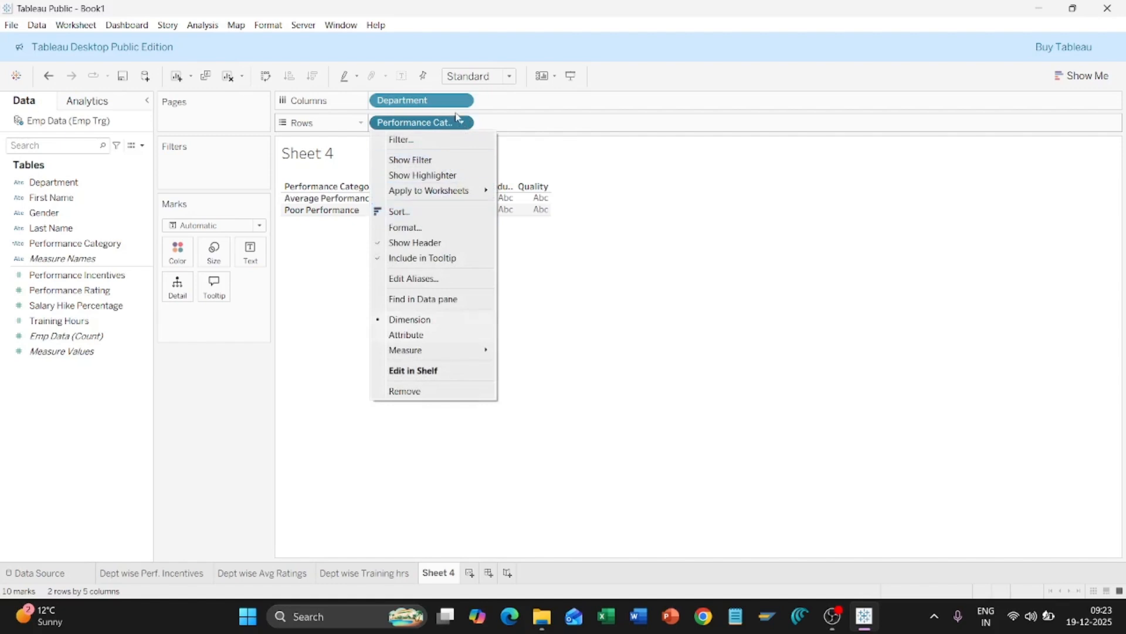
Step: Make the Performance Category pill a Count measure and drag CNT onto Label
click(464, 127)
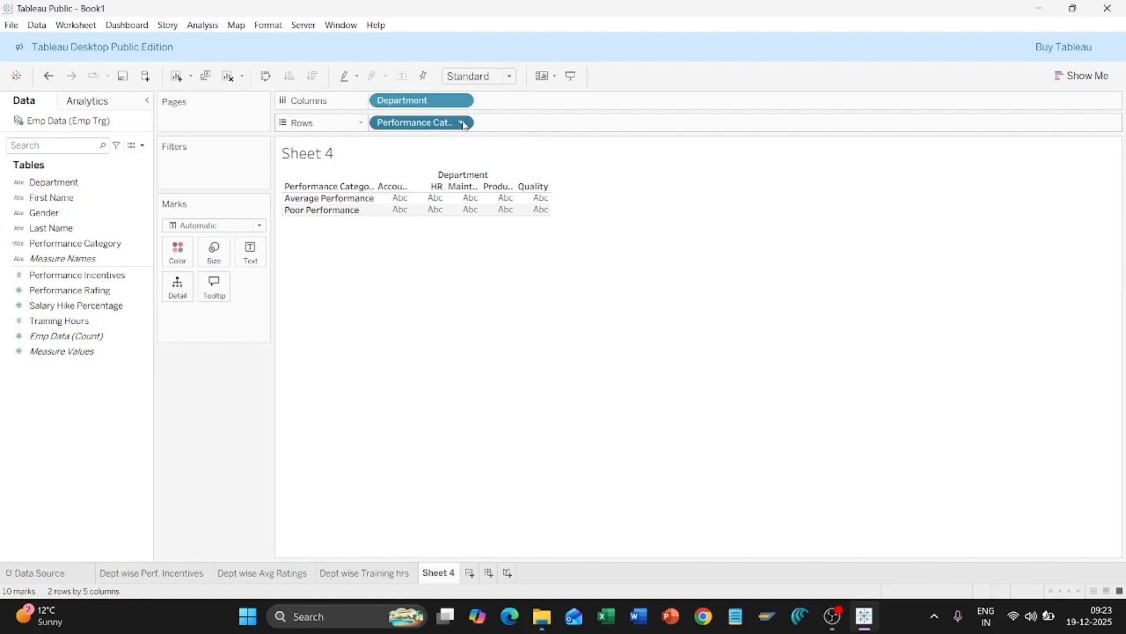
click(463, 123)
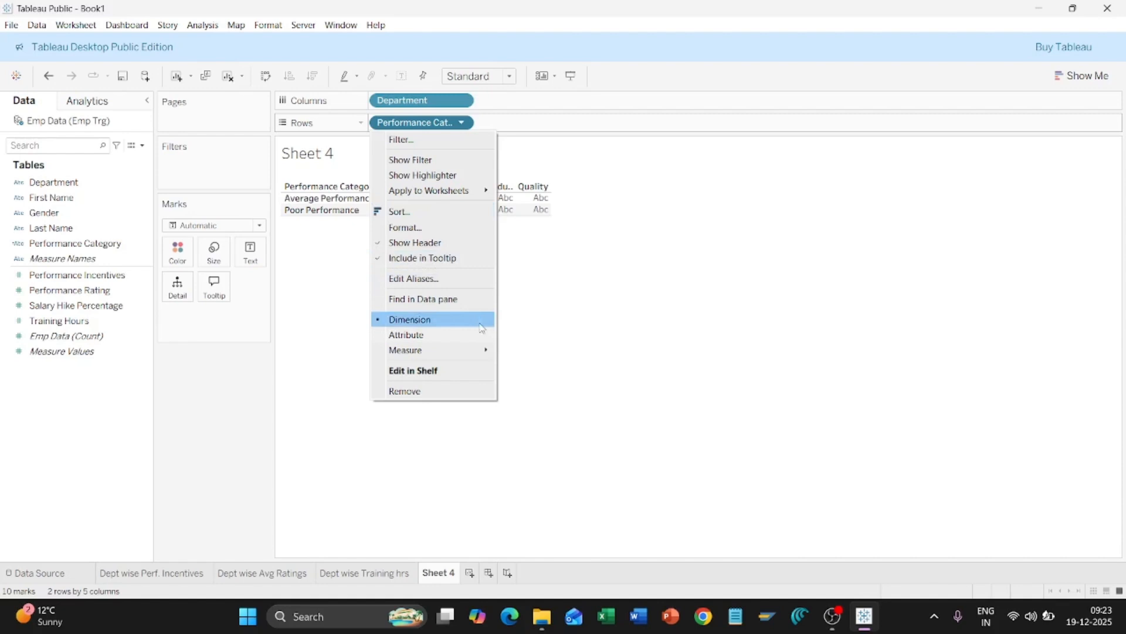
mouse_move(480, 354)
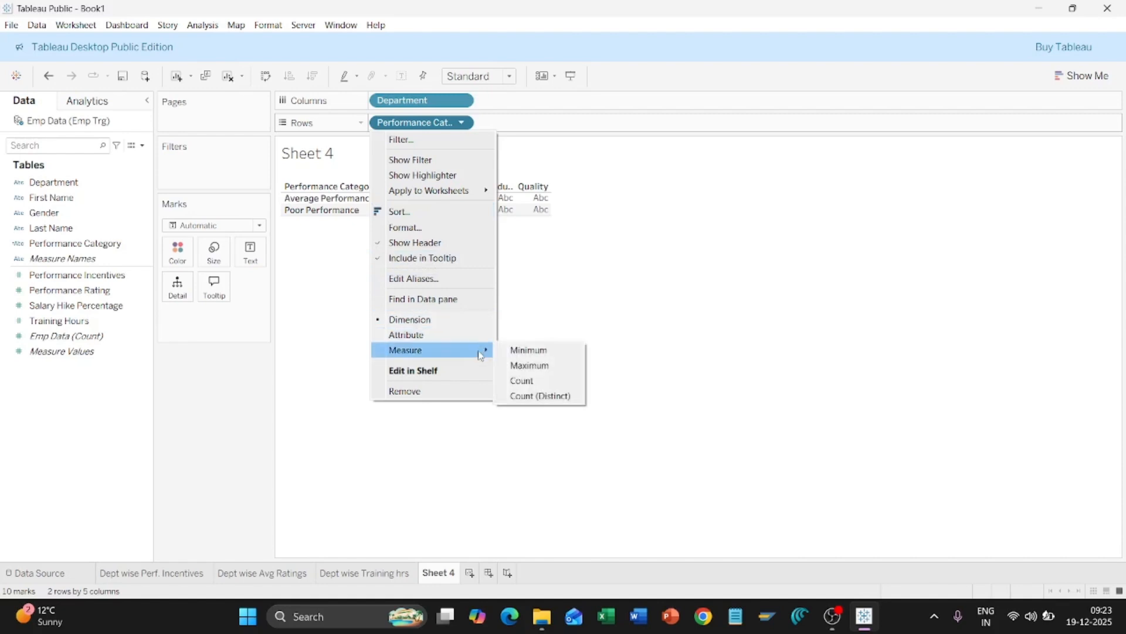
click(523, 381)
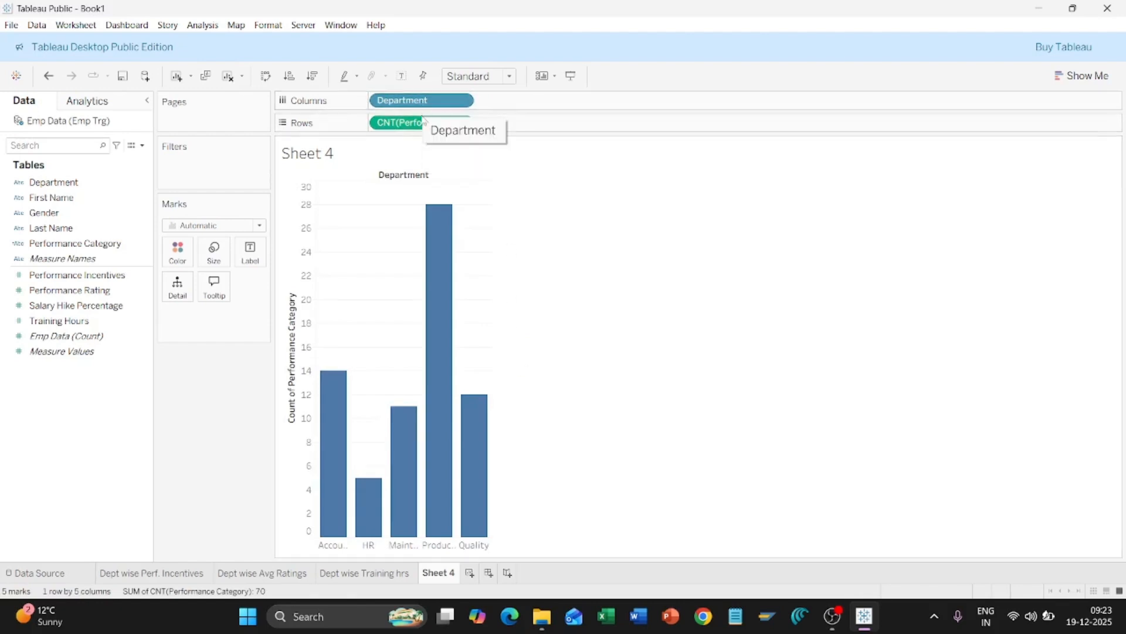
mouse_move(440, 279)
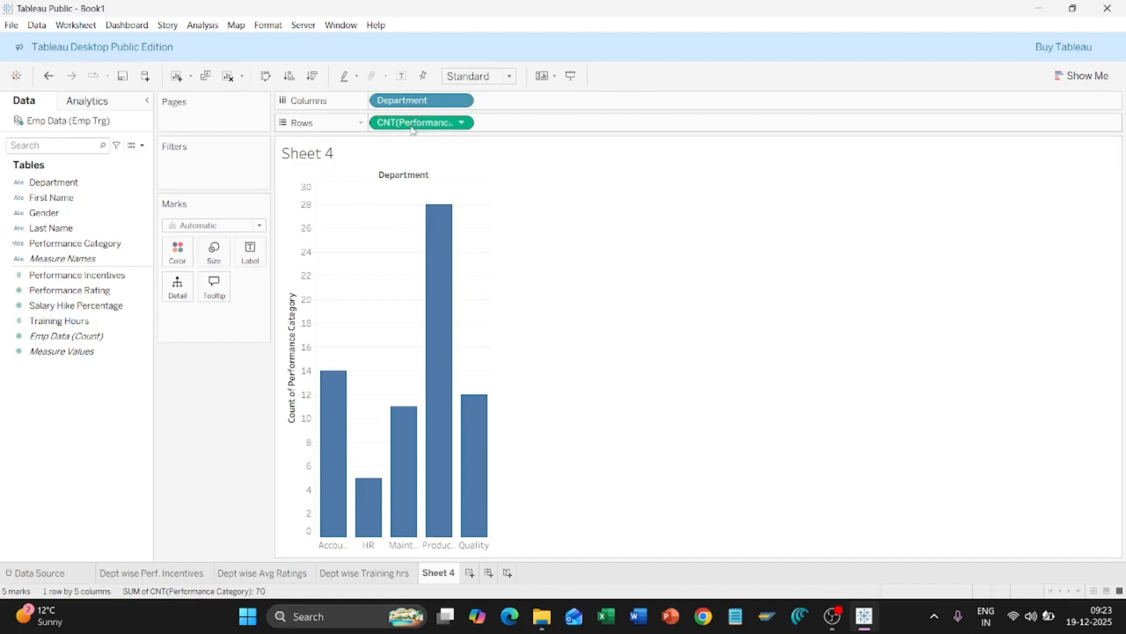
drag(413, 130, 251, 265)
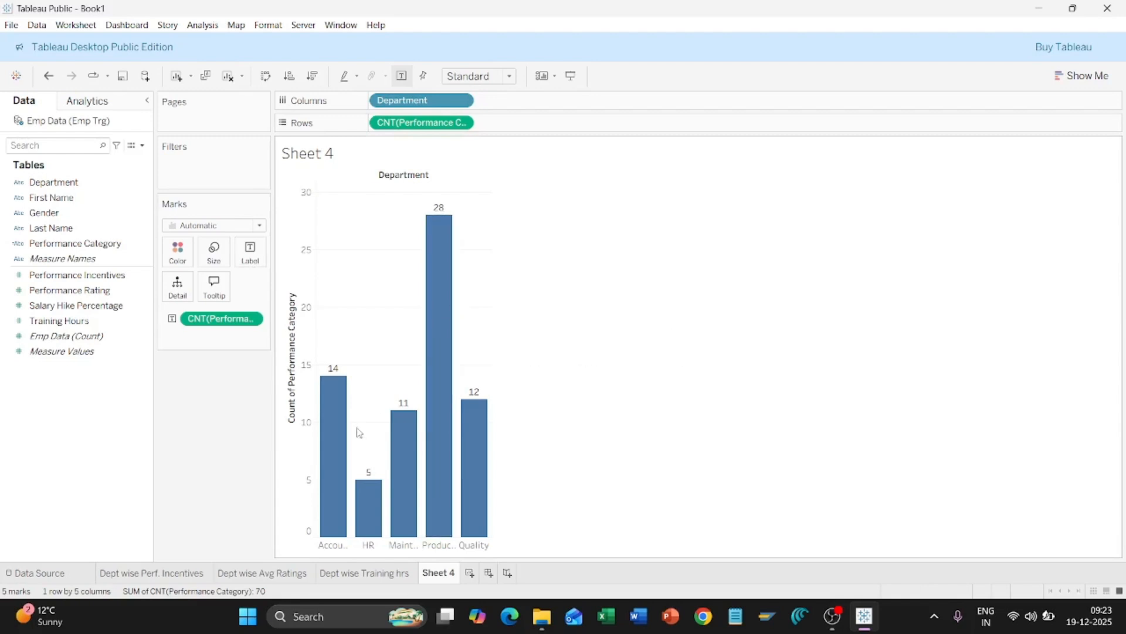
Step: Inspect the labelled bars showing counts 14, 5, 11, 28 and 12 per department
mouse_move(336, 436)
mouse_move(440, 319)
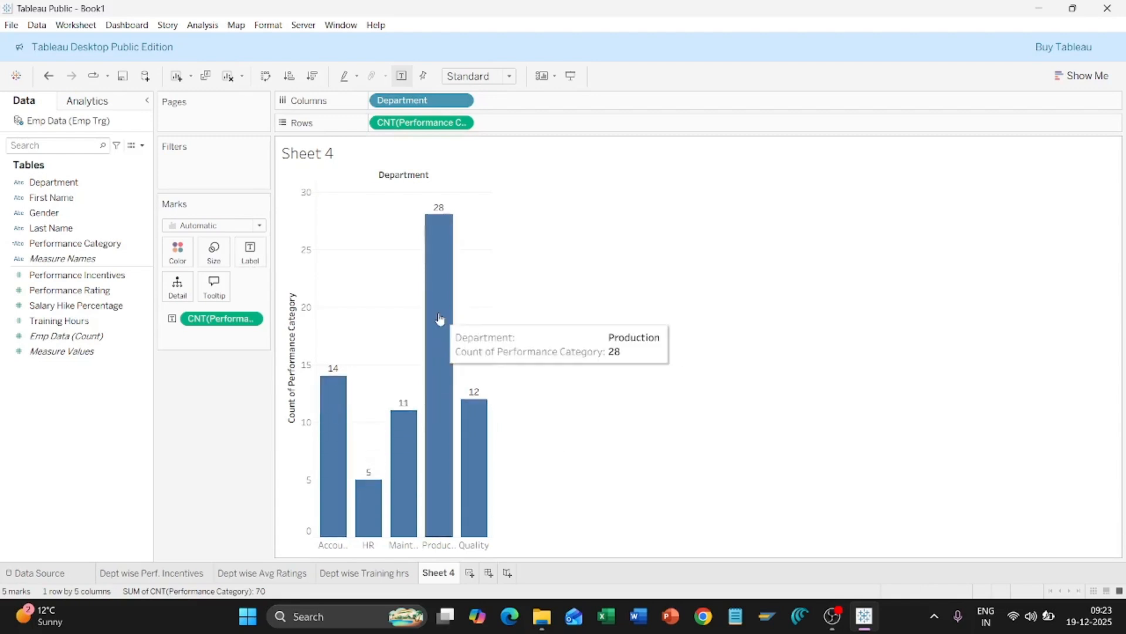
mouse_move(376, 505)
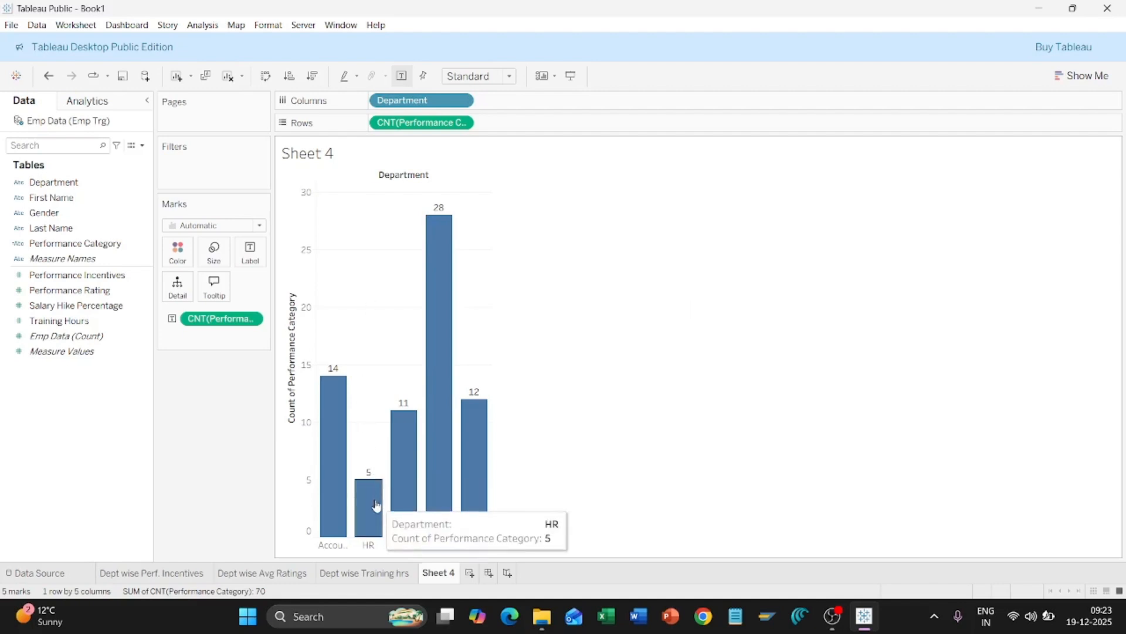
mouse_move(400, 416)
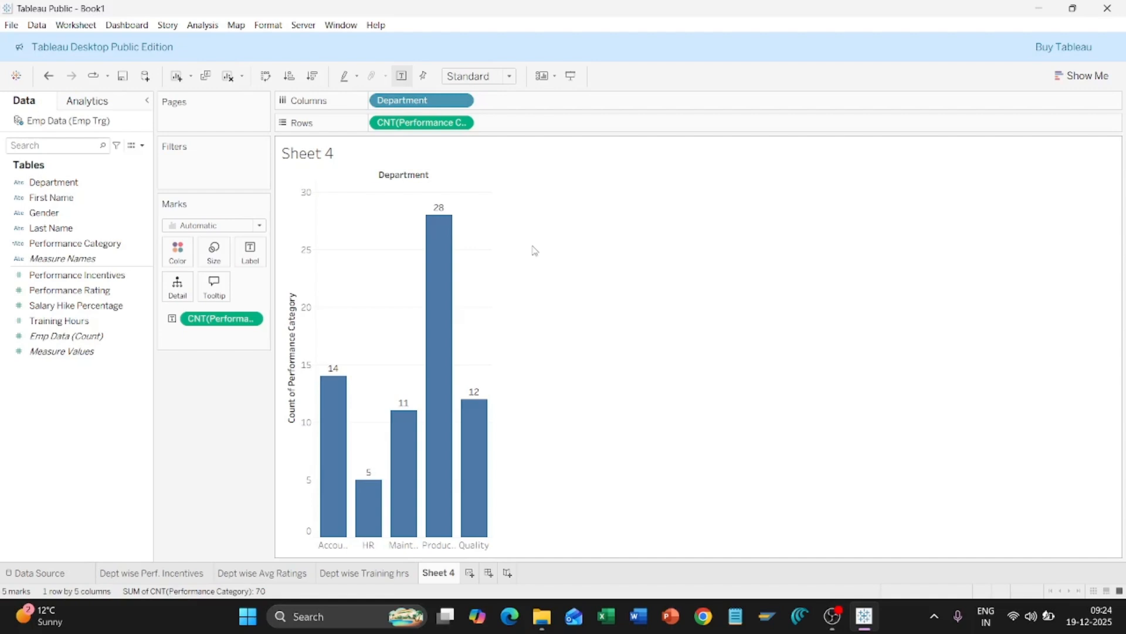
Step: Choose Edit from the Performance Category field's menu in the Data pane
click(94, 243)
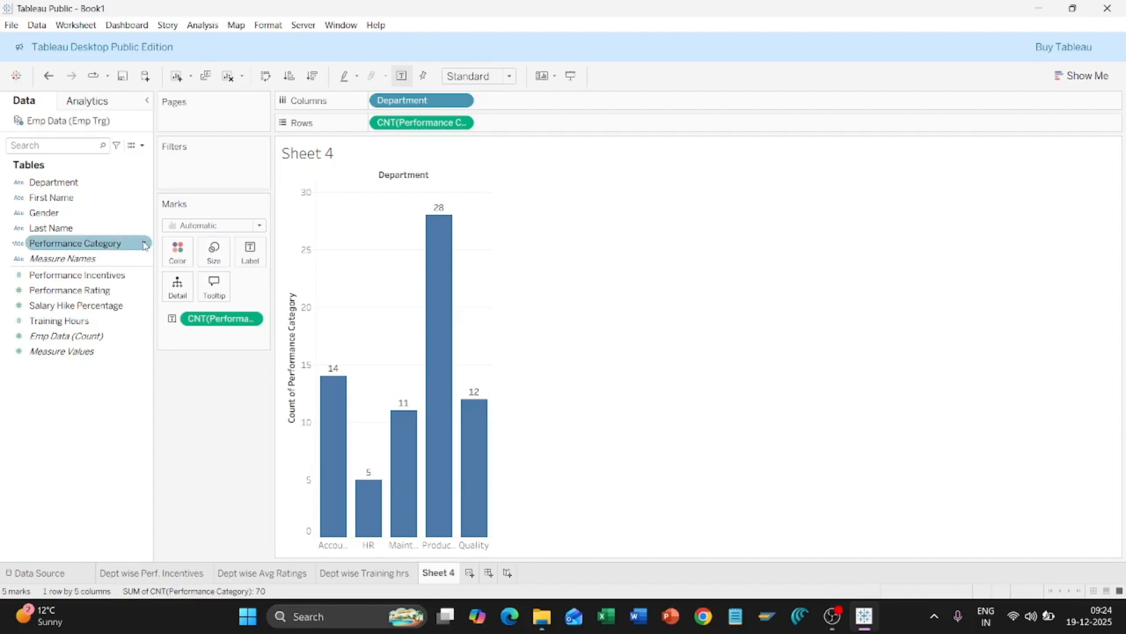
click(146, 249)
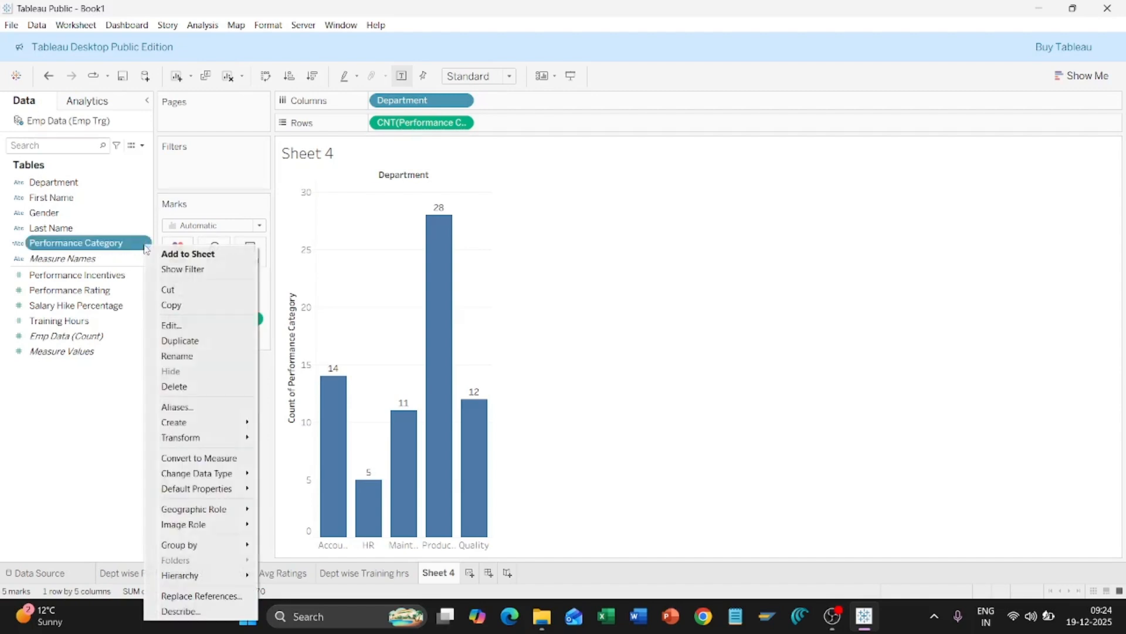
click(104, 409)
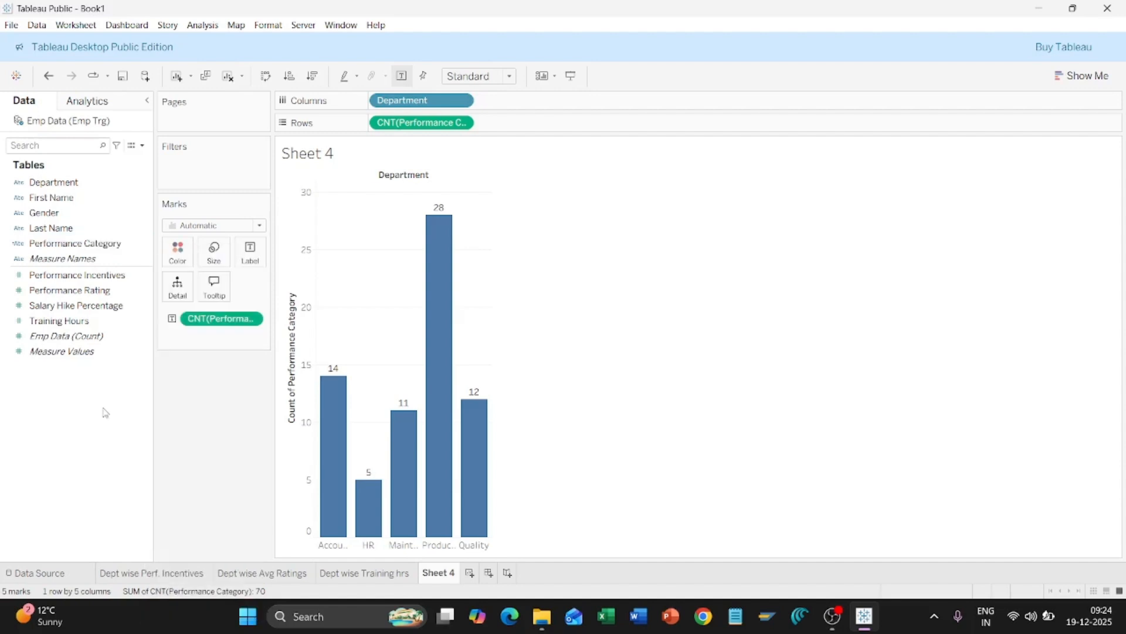
click(145, 245)
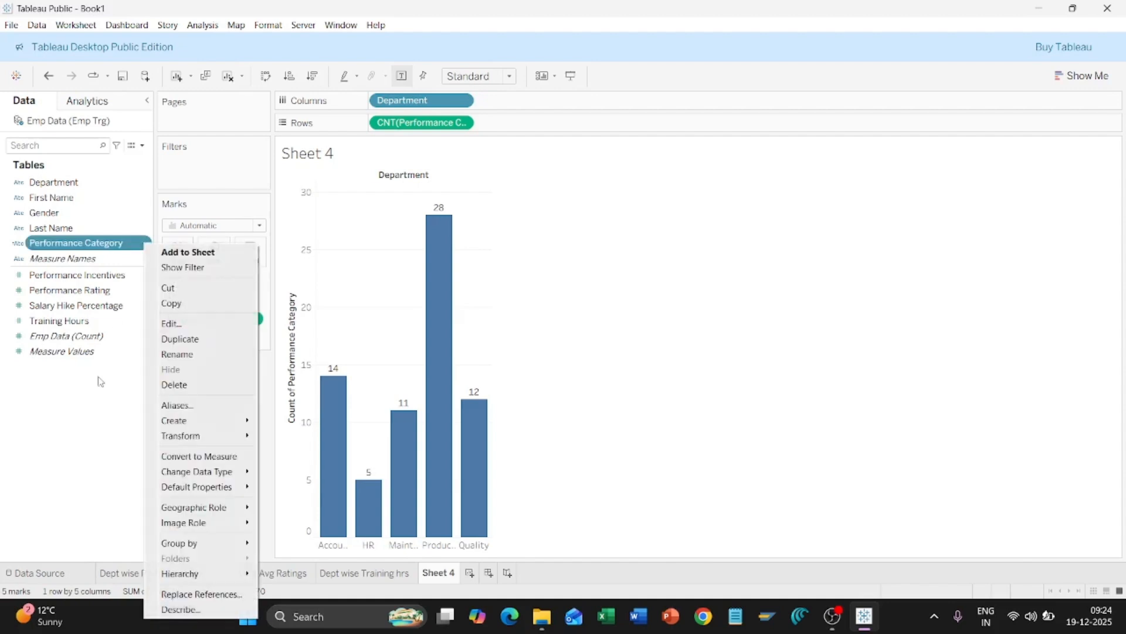
click(95, 443)
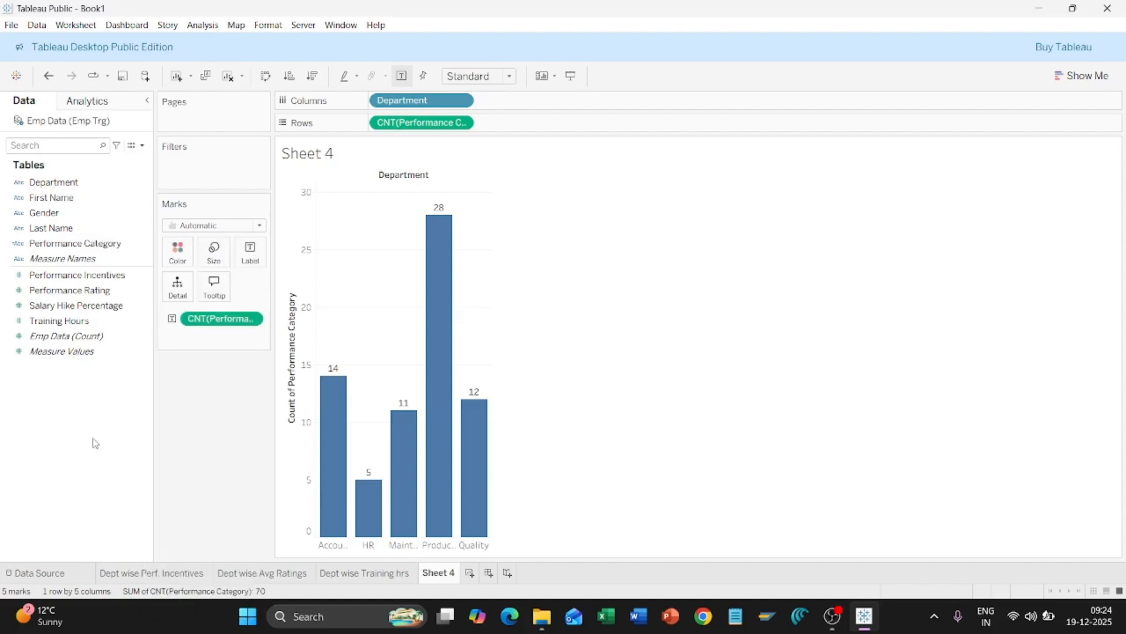
click(145, 246)
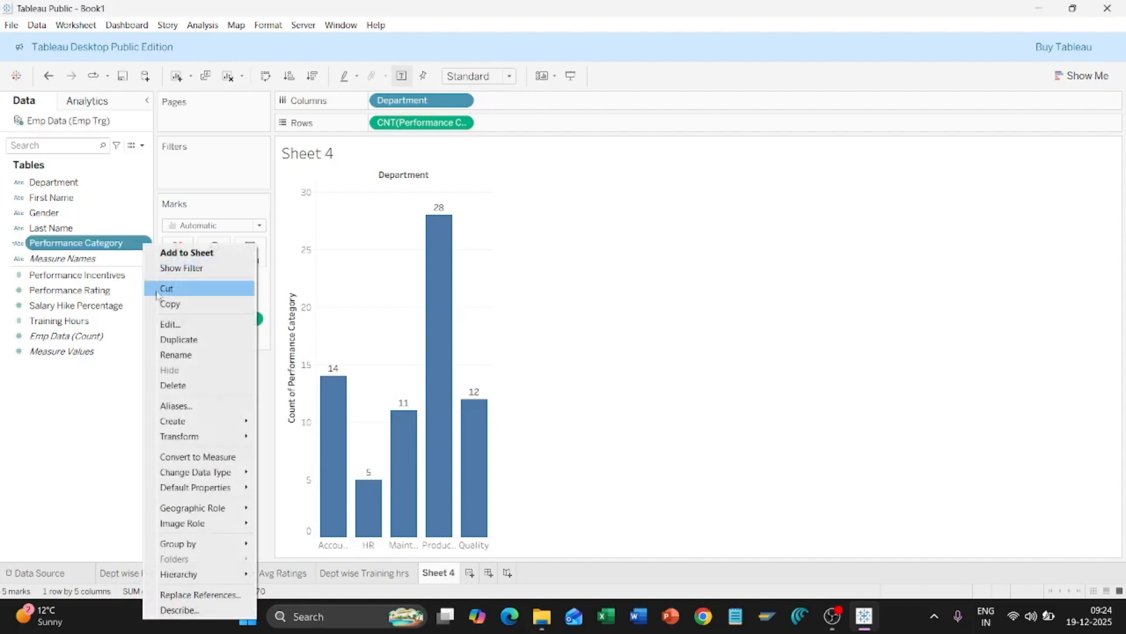
click(185, 324)
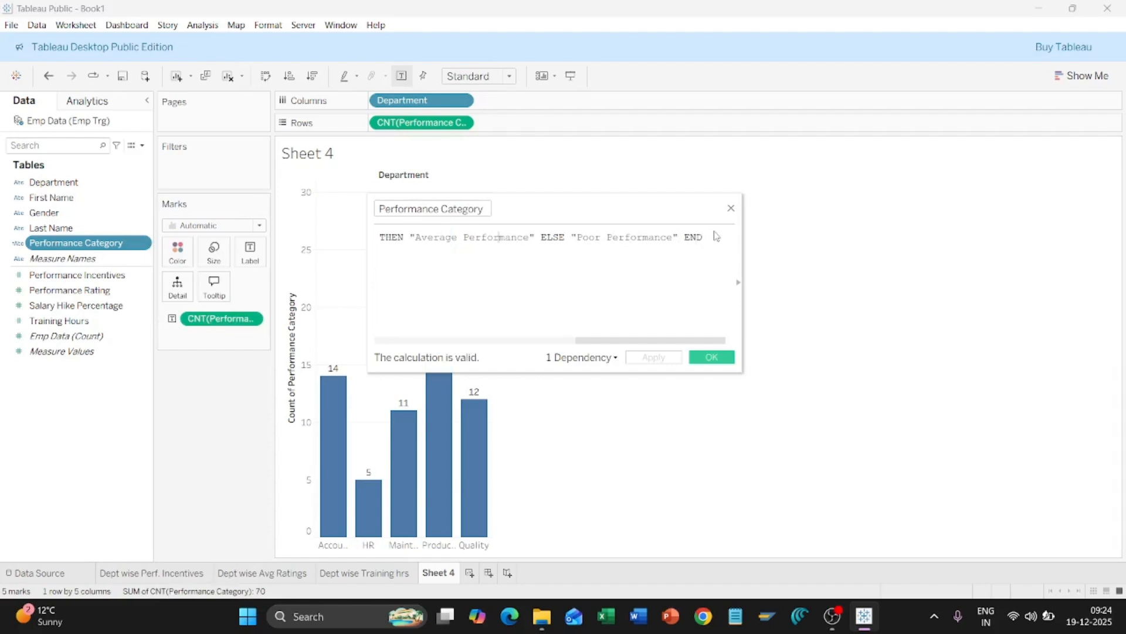
Step: Replace "Poor" with "Good" in the final ELSE label, then apply and confirm
key(Left)
key(Left)
key(Left)
key(Left)
key(Left)
key(Left)
key(Left)
key(Left)
key(Left)
key(Left)
key(Left)
key(Left)
key(Left)
key(Left)
key(Left)
key(Left)
key(Left)
key(Left)
key(Left)
key(Left)
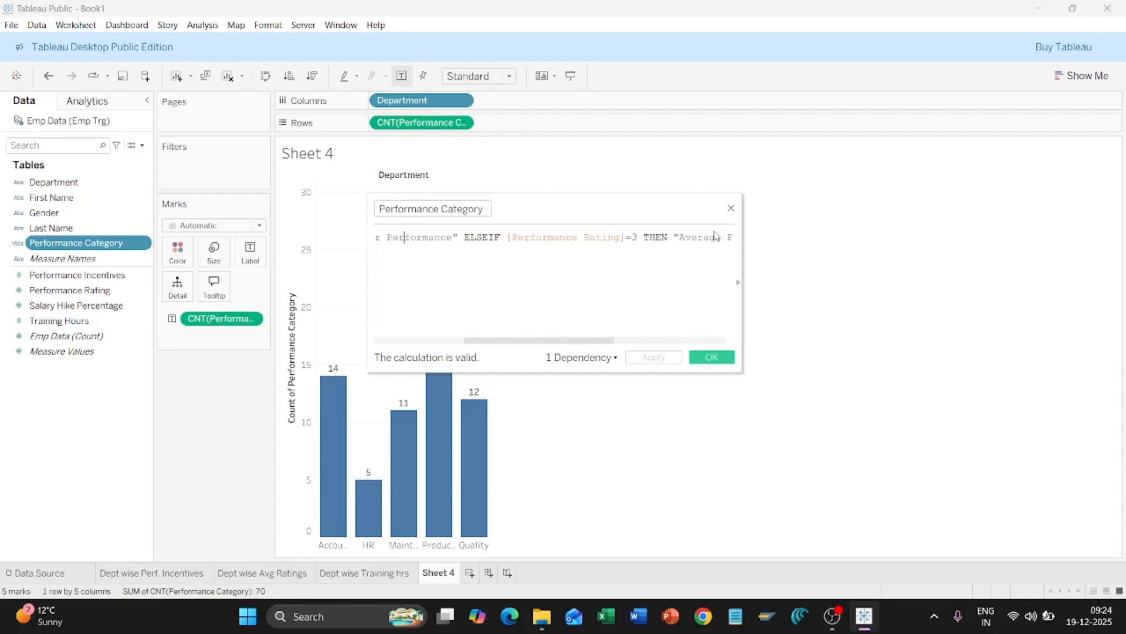
key(Left)
key(Left)
key(Left)
key(Left)
key(Left)
key(Left)
key(Left)
key(Left)
key(Left)
key(Left)
key(Left)
key(Left)
key(Left)
key(Left)
key(Left)
key(Left)
key(Left)
key(Left)
key(Left)
key(Left)
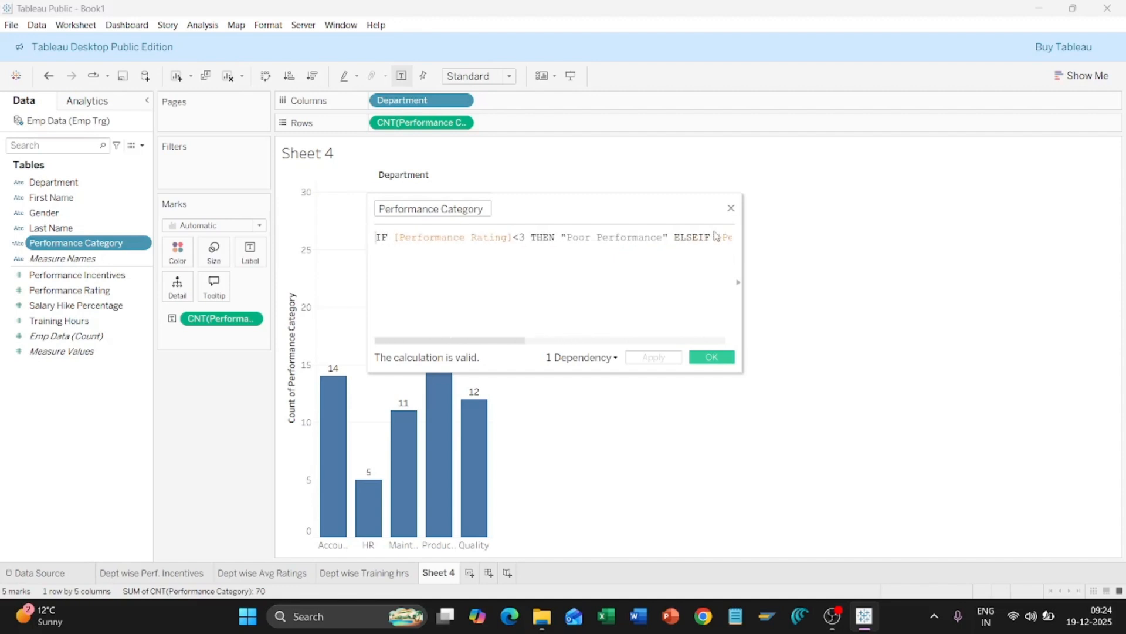
key(Right)
key(Right)
key(Right)
key(Right)
key(Right)
key(Right)
key(Right)
key(Right)
key(Right)
key(Right)
key(Right)
key(Right)
key(Right)
key(Right)
key(Right)
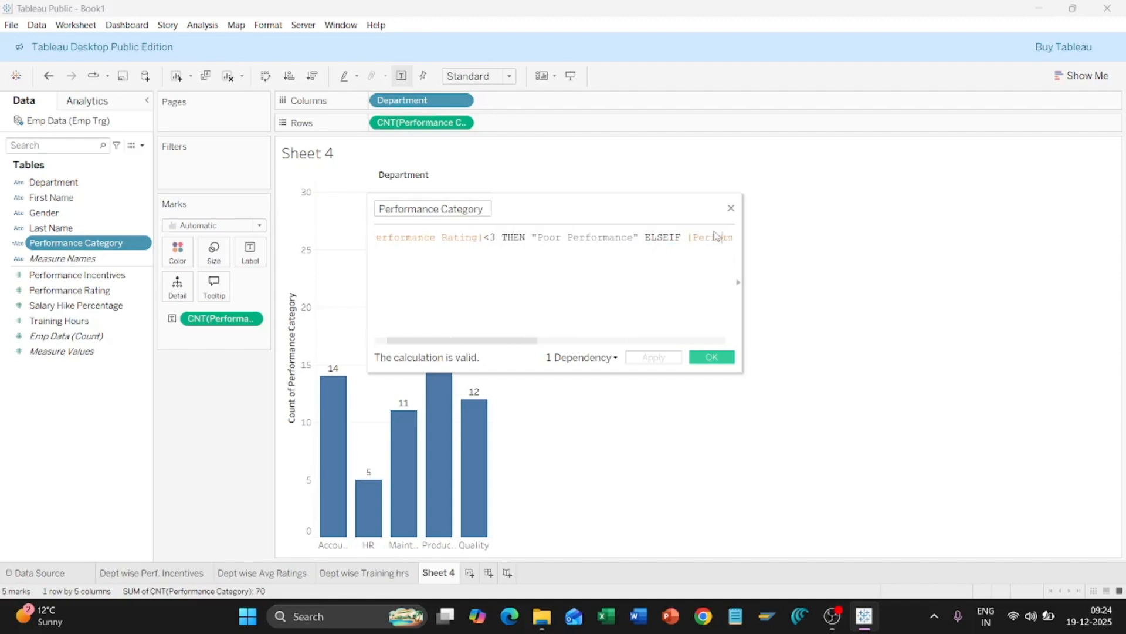
key(Right)
key(Right)
key(Right)
key(Right)
key(Right)
key(Right)
key(Right)
key(Right)
key(Right)
key(Right)
key(Right)
key(Right)
key(Right)
key(Right)
key(Right)
key(Right)
key(Right)
key(Right)
key(Right)
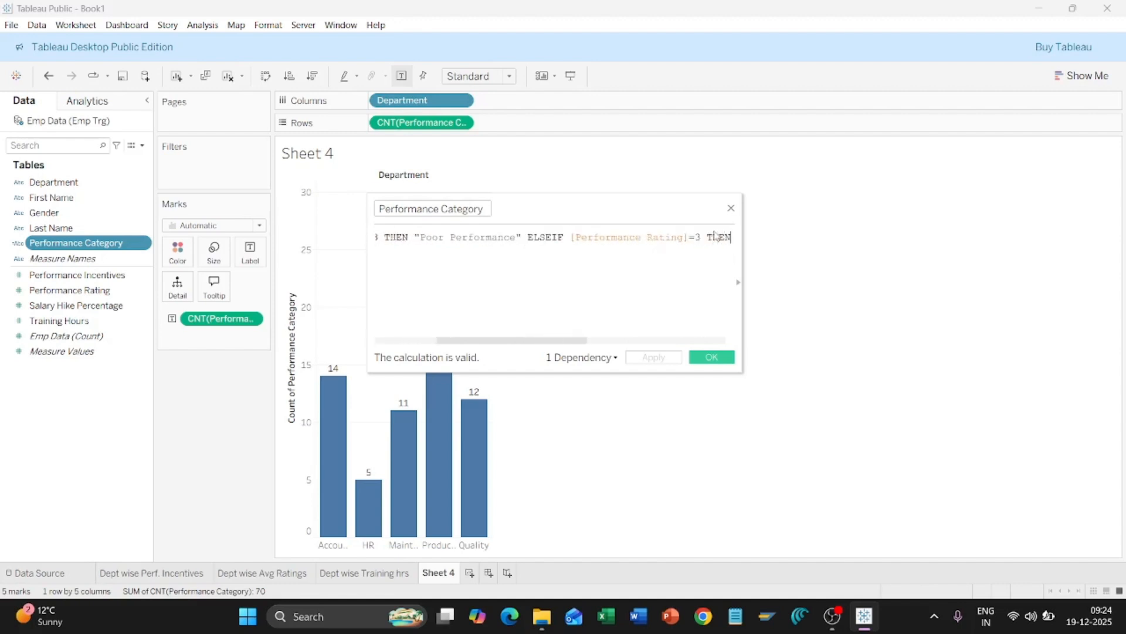
key(Right)
key(Right)
key(Right)
key(Right)
key(Right)
key(Right)
key(Right)
key(Right)
key(Right)
key(Right)
key(Right)
key(Right)
key(Right)
key(Right)
key(Right)
key(Right)
key(Right)
key(Right)
key(Right)
key(Right)
key(Right)
key(Right)
key(Right)
key(Right)
key(Right)
key(Right)
key(Right)
key(Right)
key(Right)
key(Right)
key(Right)
key(Right)
key(Right)
key(Right)
key(Right)
key(Right)
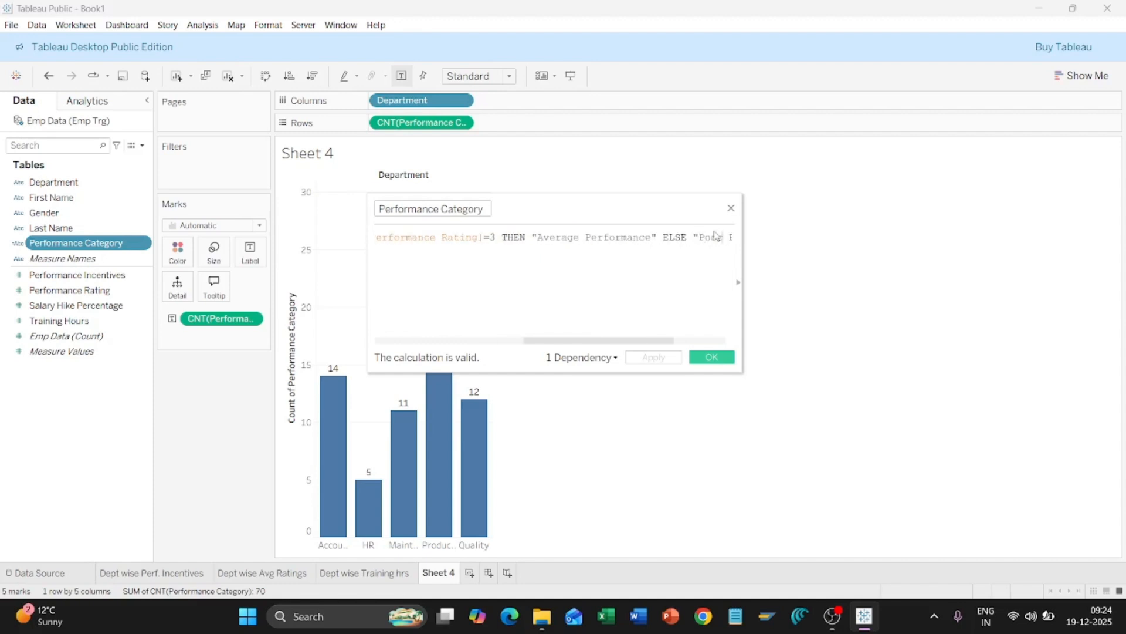
key(Left)
key(Left)
key(Left)
key(Left)
key(Left)
key(Left)
key(Left)
key(Left)
key(Left)
key(Left)
key(Left)
key(Left)
key(Left)
key(Left)
key(Left)
key(Left)
key(Left)
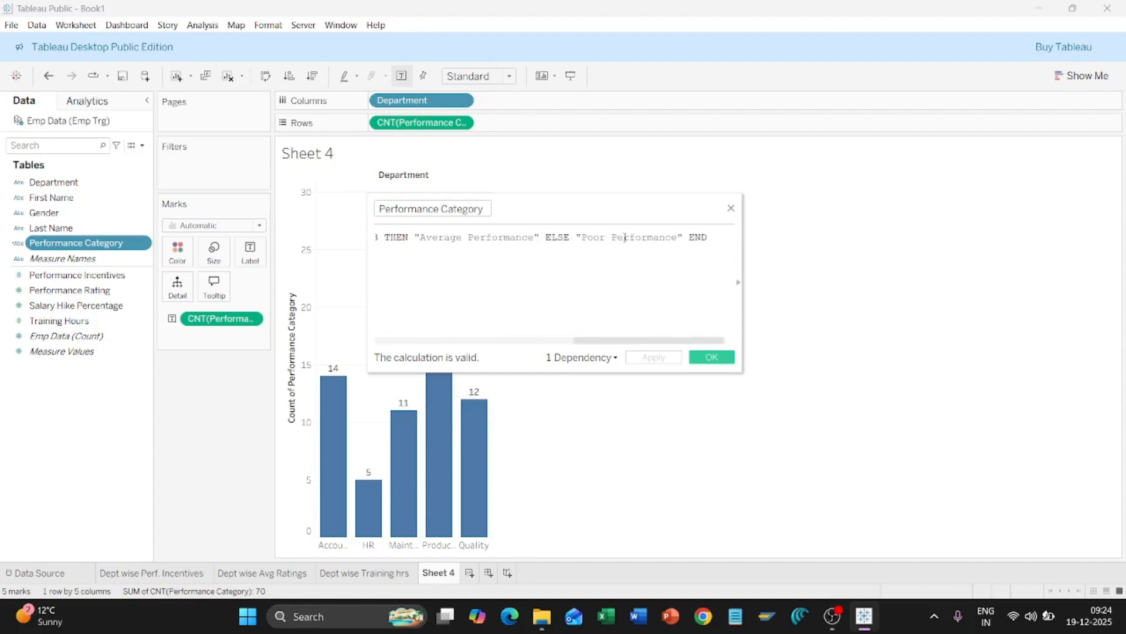
key(shift+Left)
key(shift+Left)
key(shift+Left)
key(shift+Left)
text(Good)
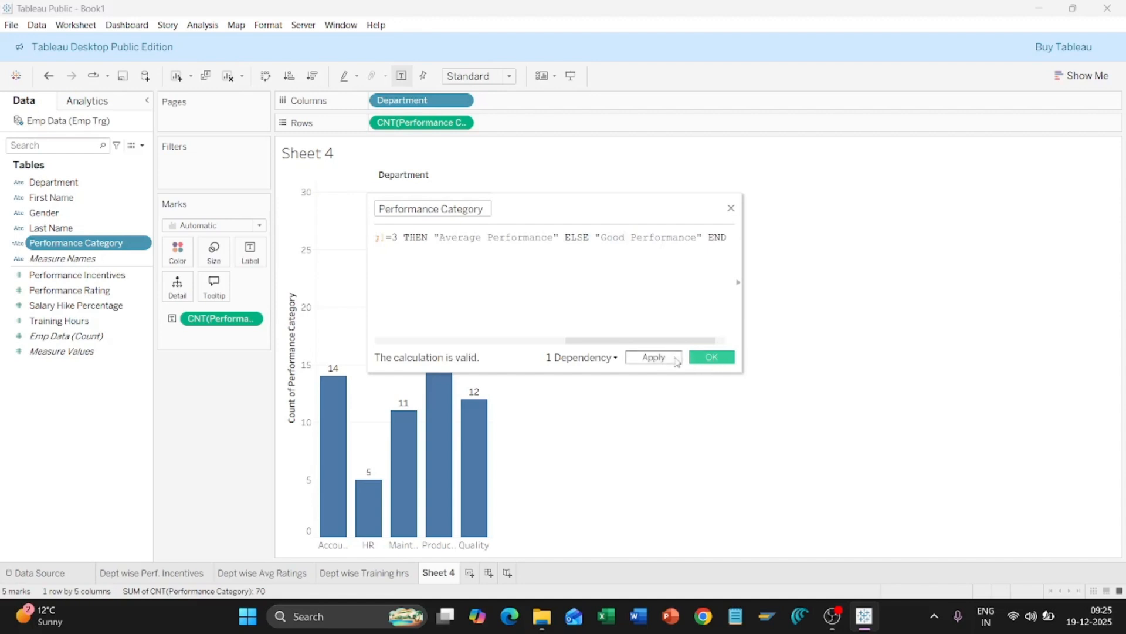
click(676, 359)
click(712, 357)
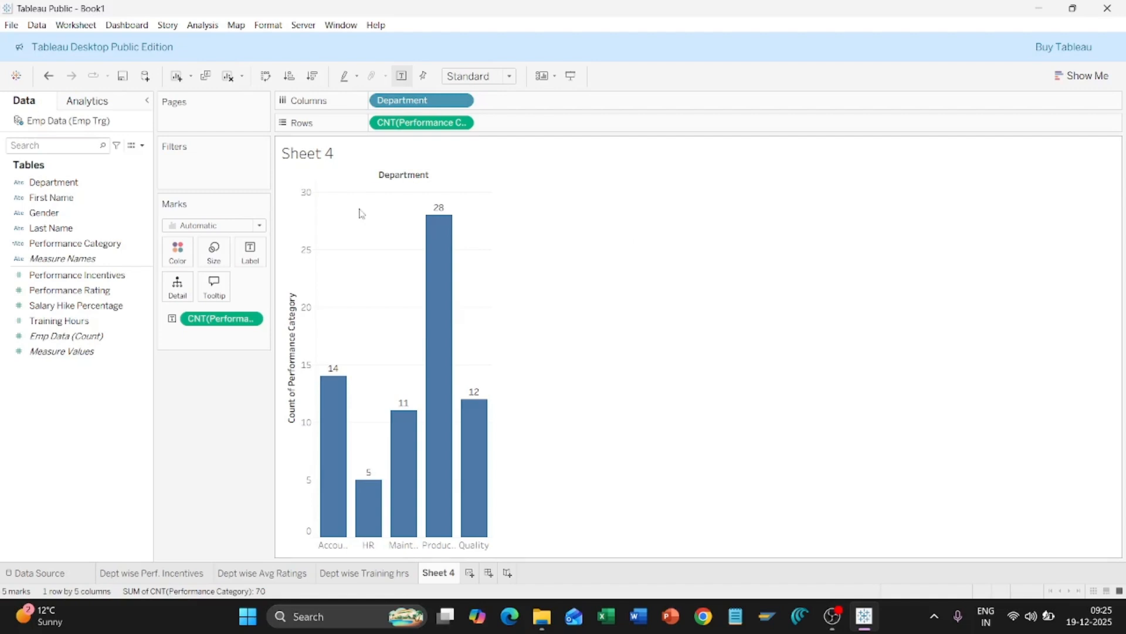
click(127, 216)
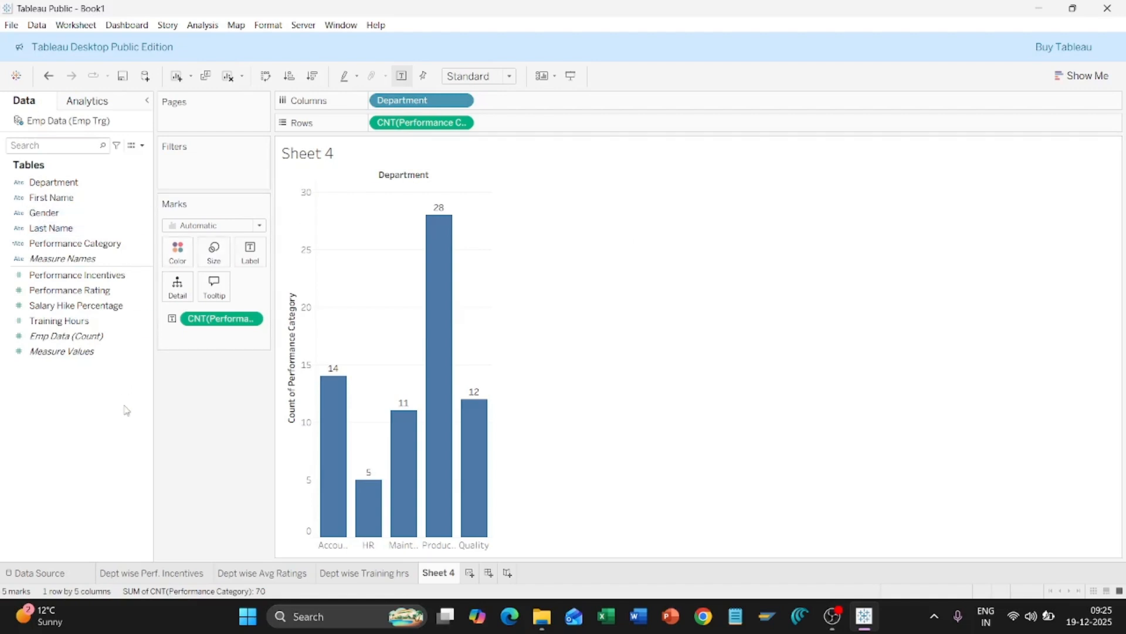
click(141, 275)
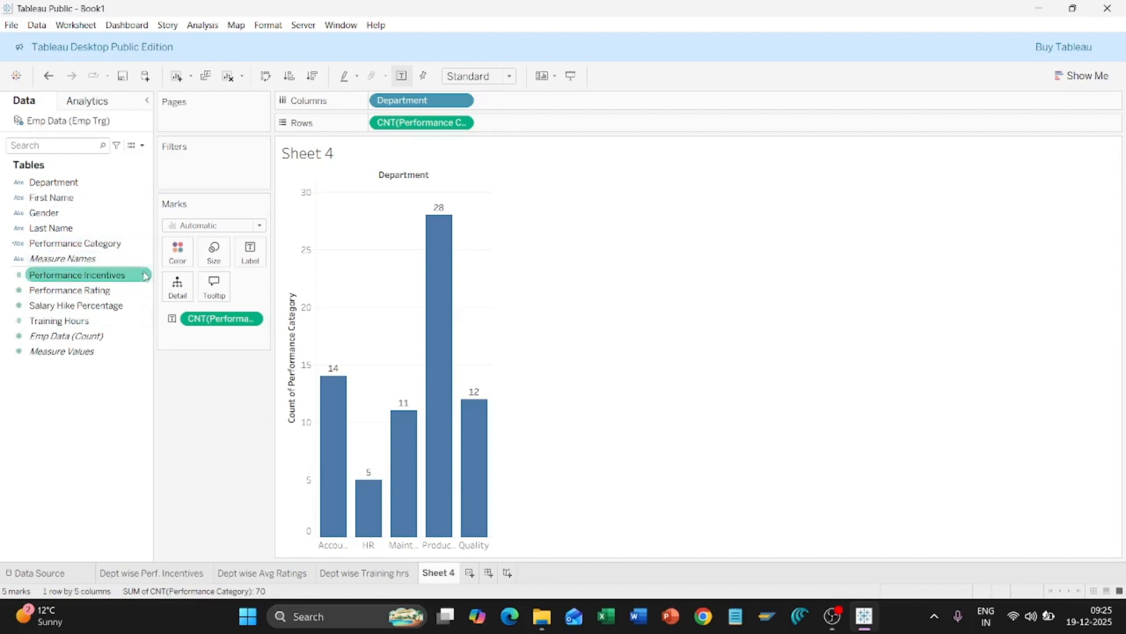
click(144, 276)
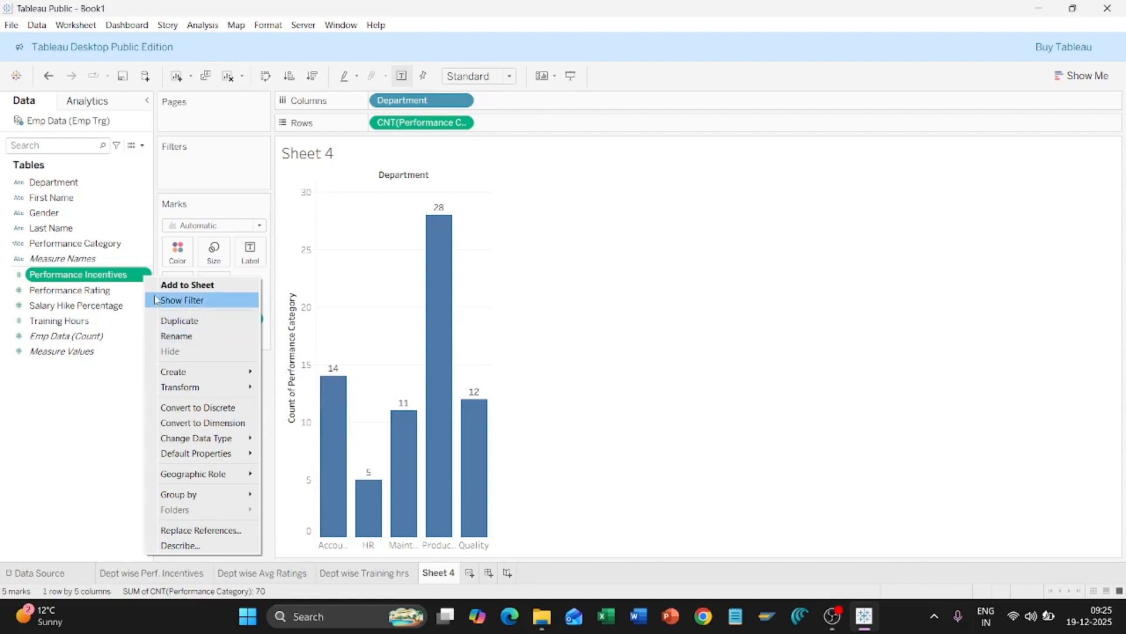
click(109, 246)
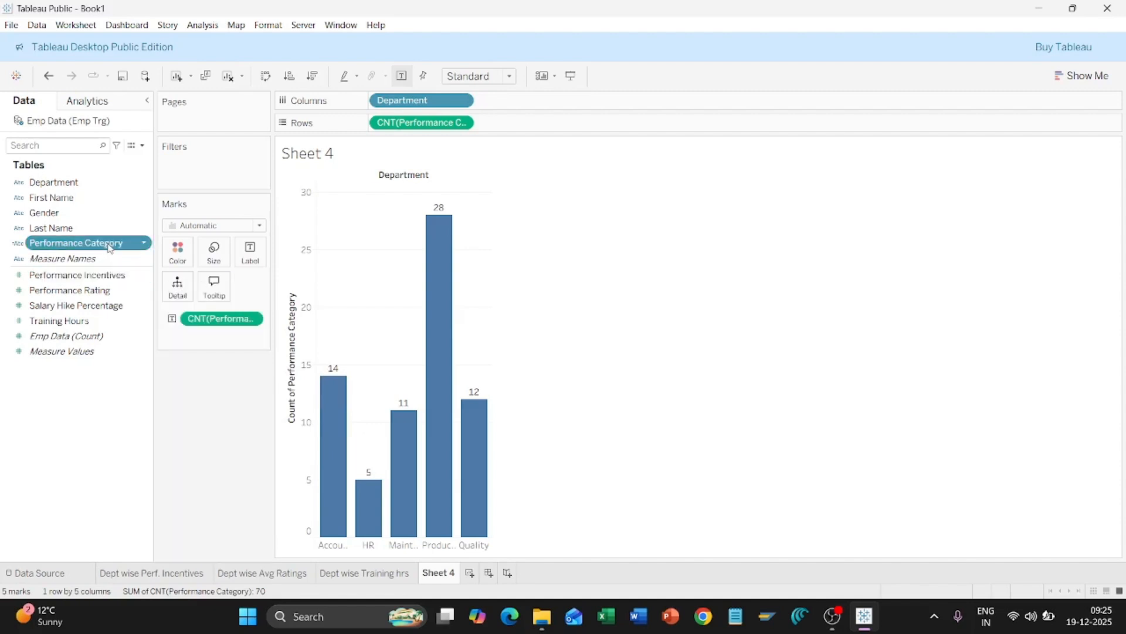
click(145, 245)
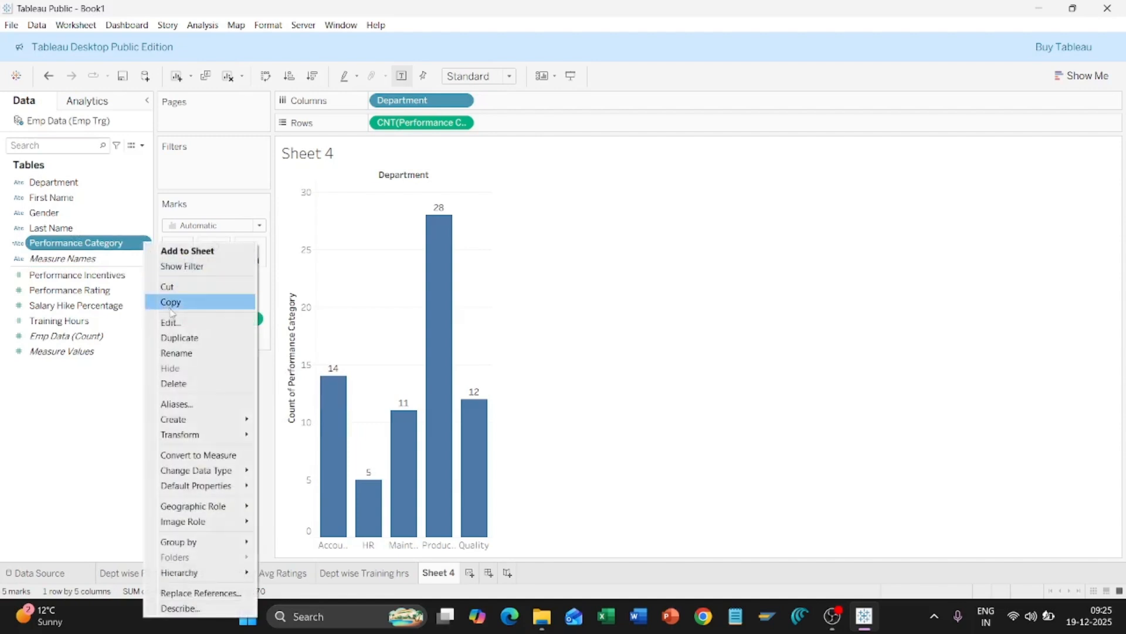
click(188, 325)
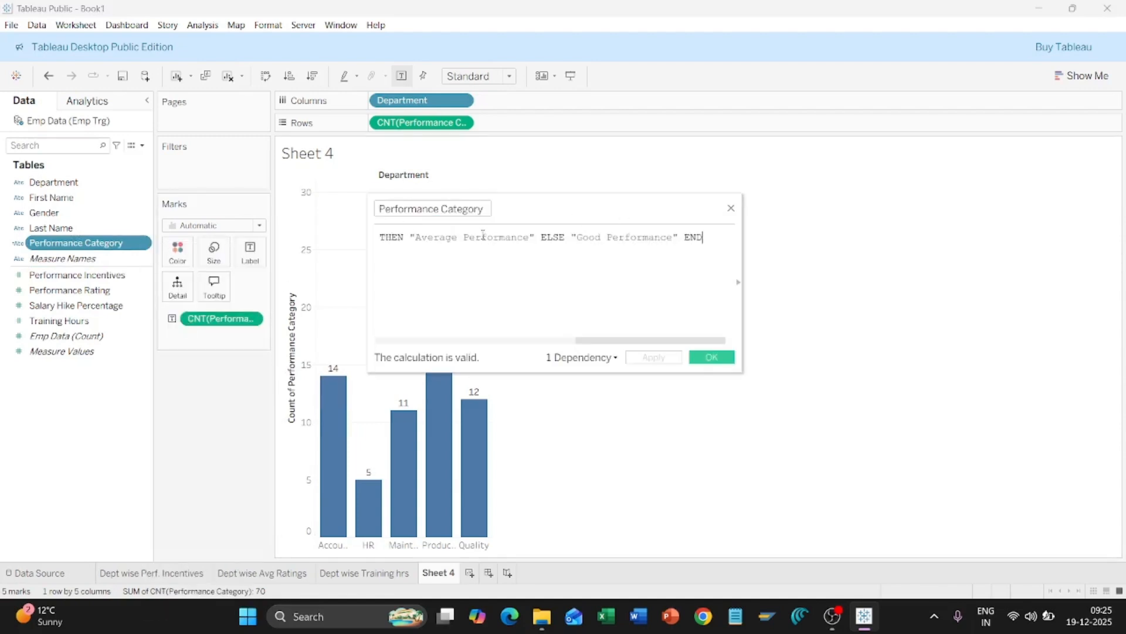
click(724, 360)
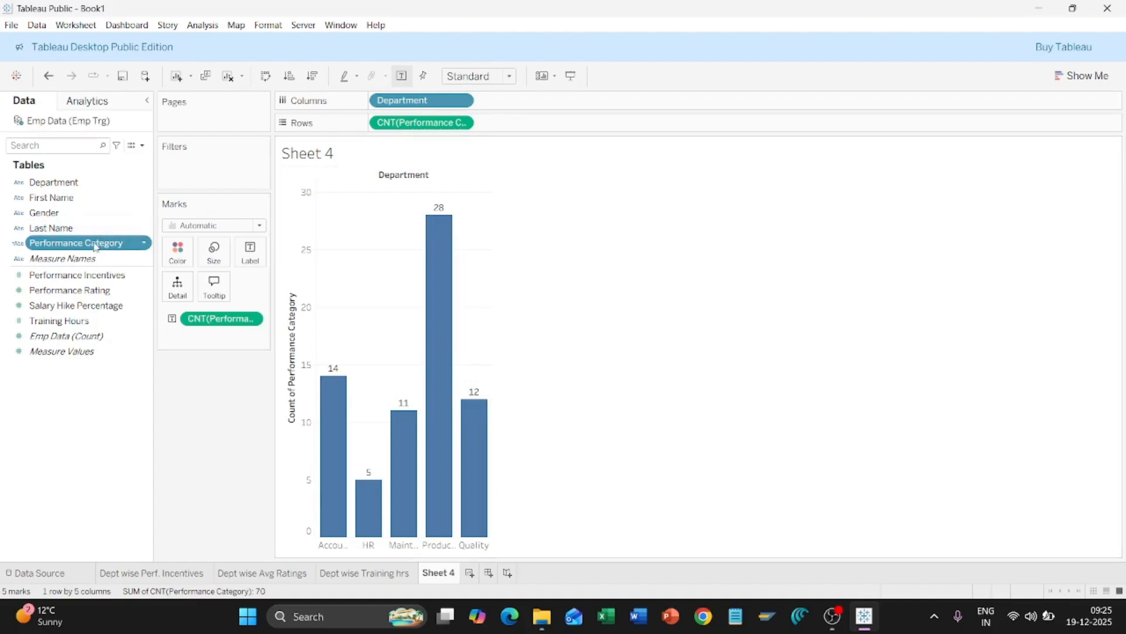
Step: Add Performance Category to Columns after Department and widen the chart so all 12 bars fit
drag(95, 246, 560, 104)
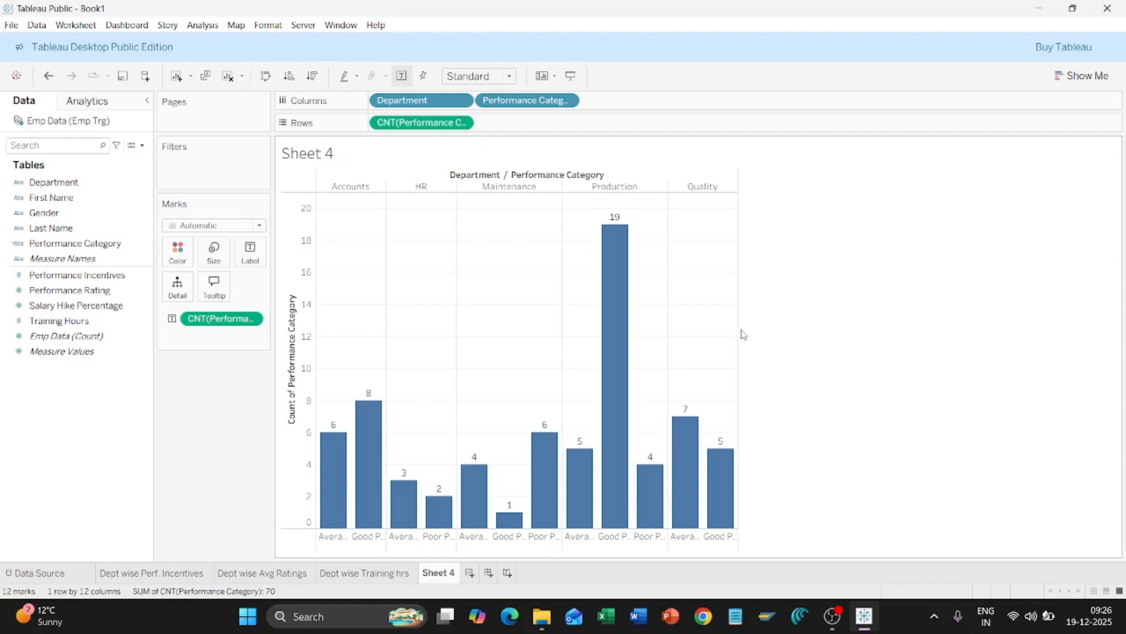
drag(738, 329, 939, 322)
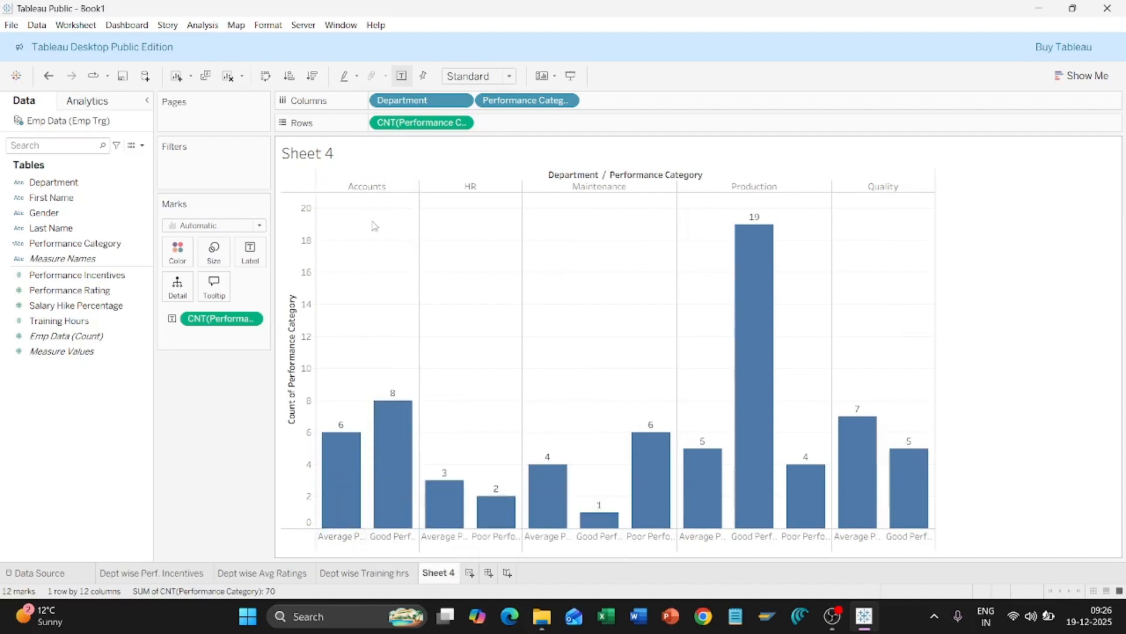
mouse_move(340, 470)
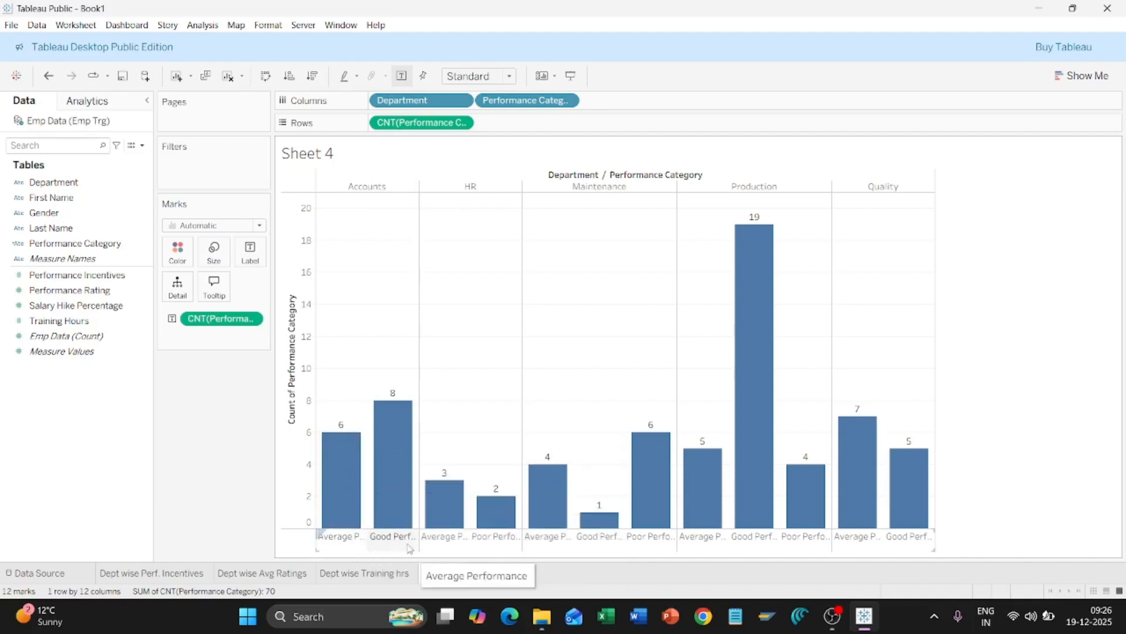
mouse_move(405, 511)
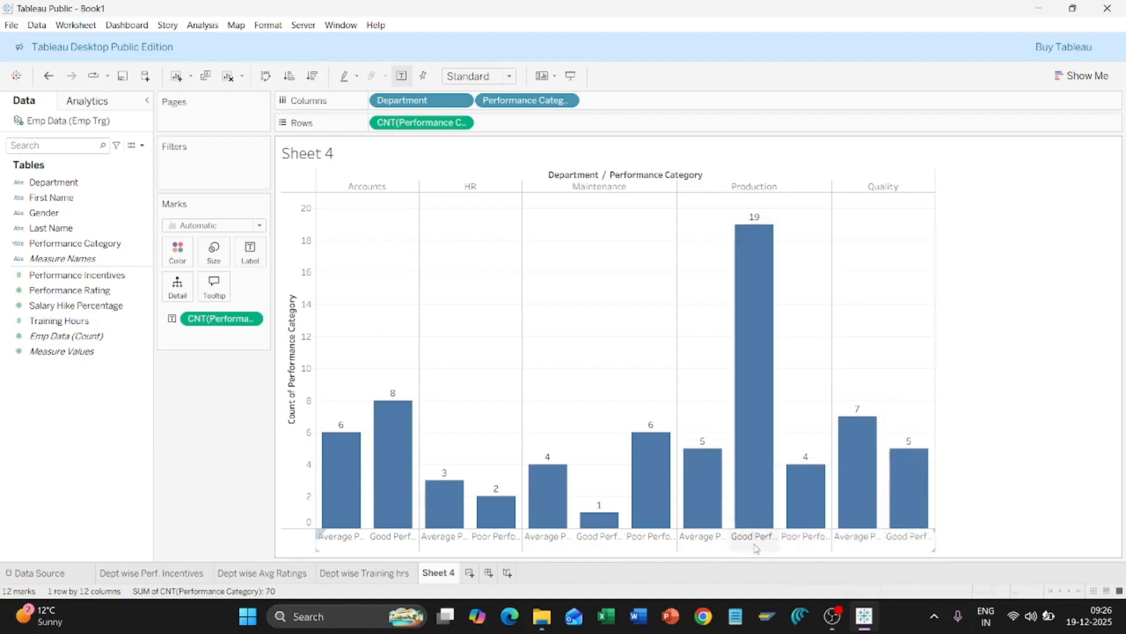
mouse_move(820, 507)
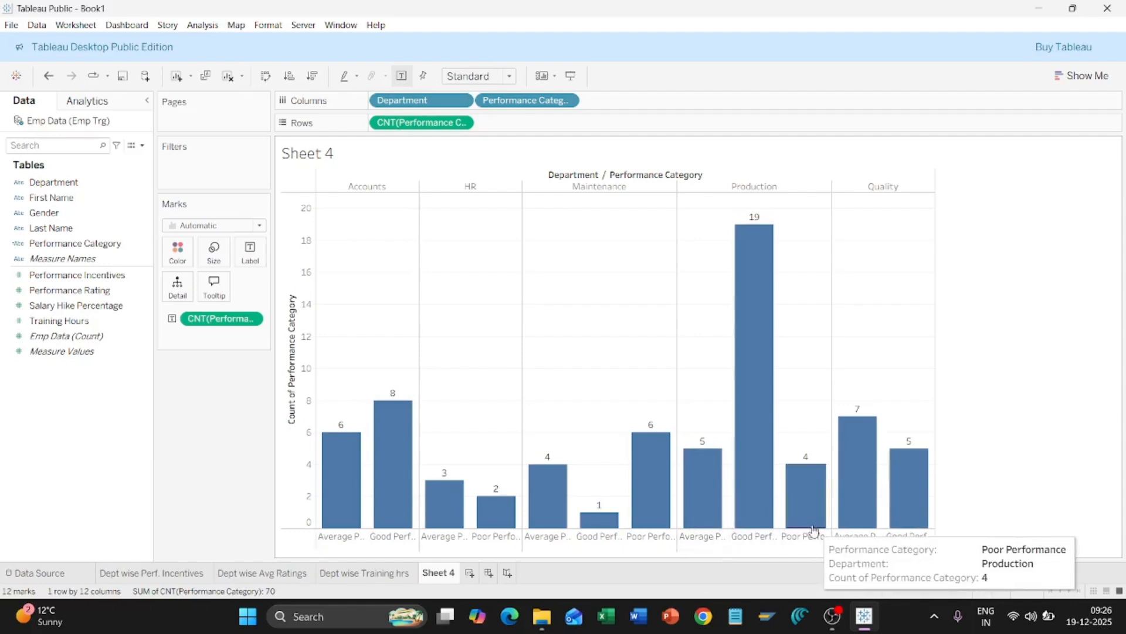
mouse_move(706, 524)
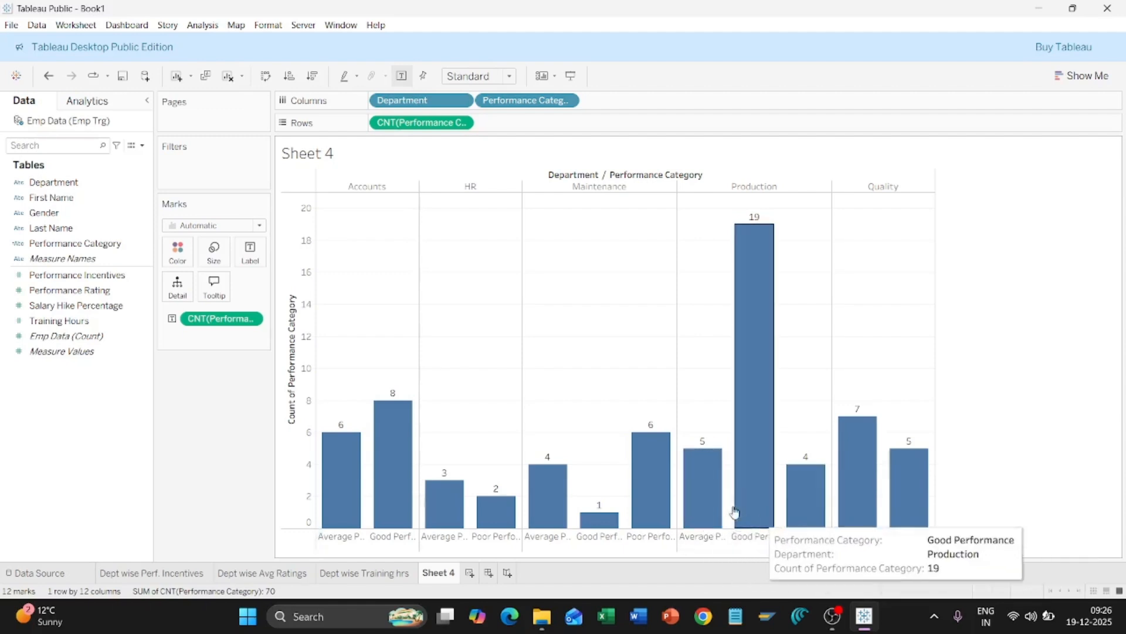
mouse_move(813, 527)
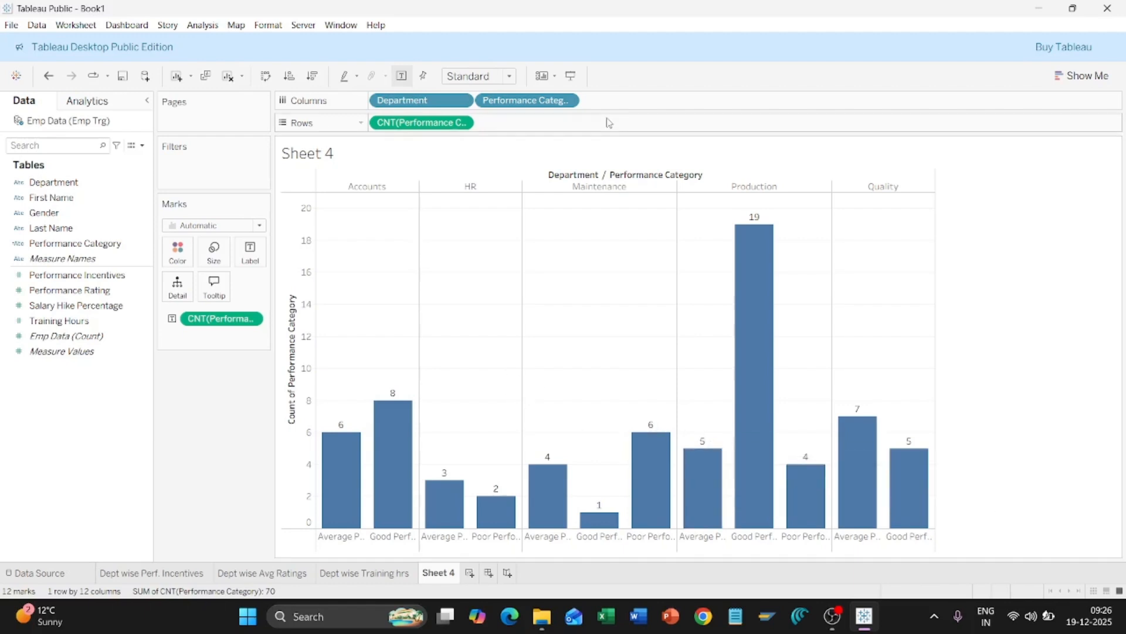
Step: Sort Performance Category manually in the order Poor, Average, then Good Performance
click(567, 101)
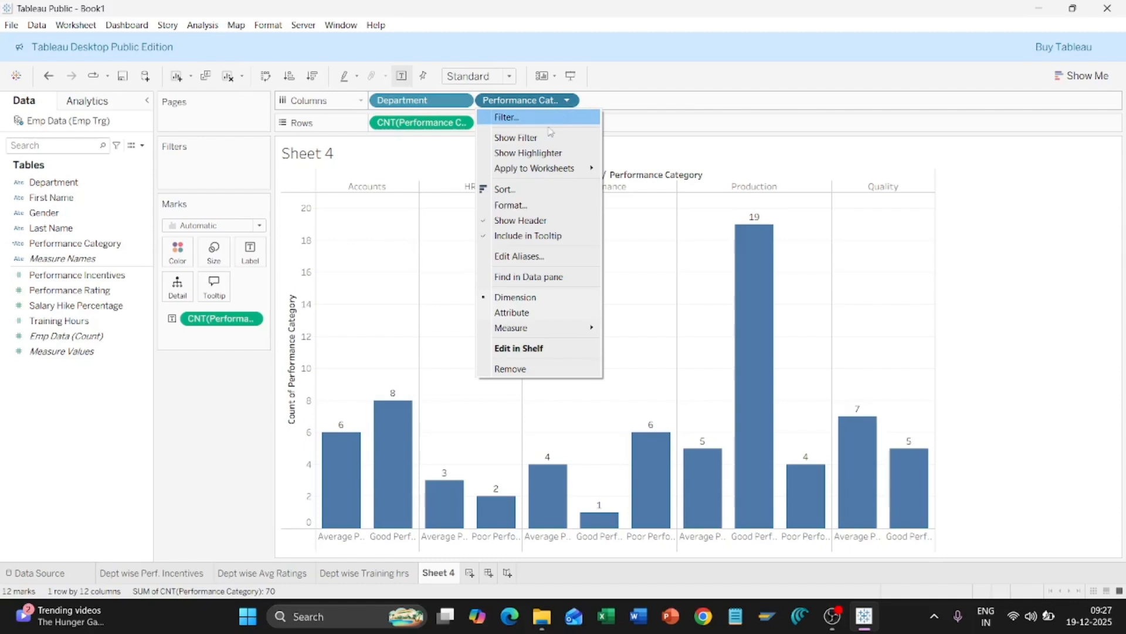
click(536, 190)
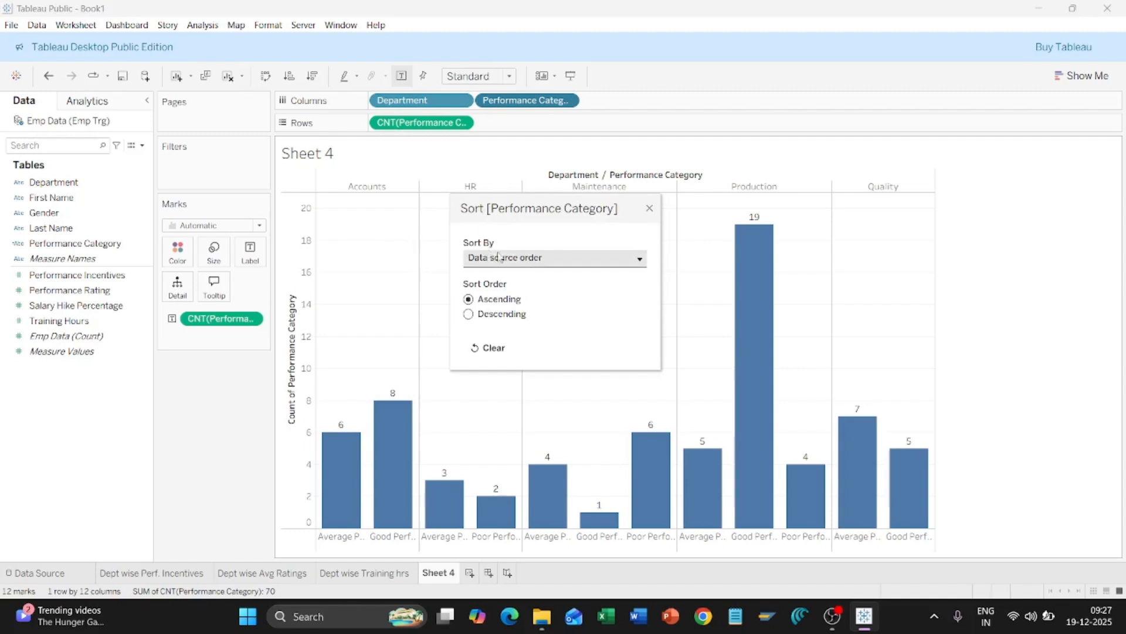
click(540, 259)
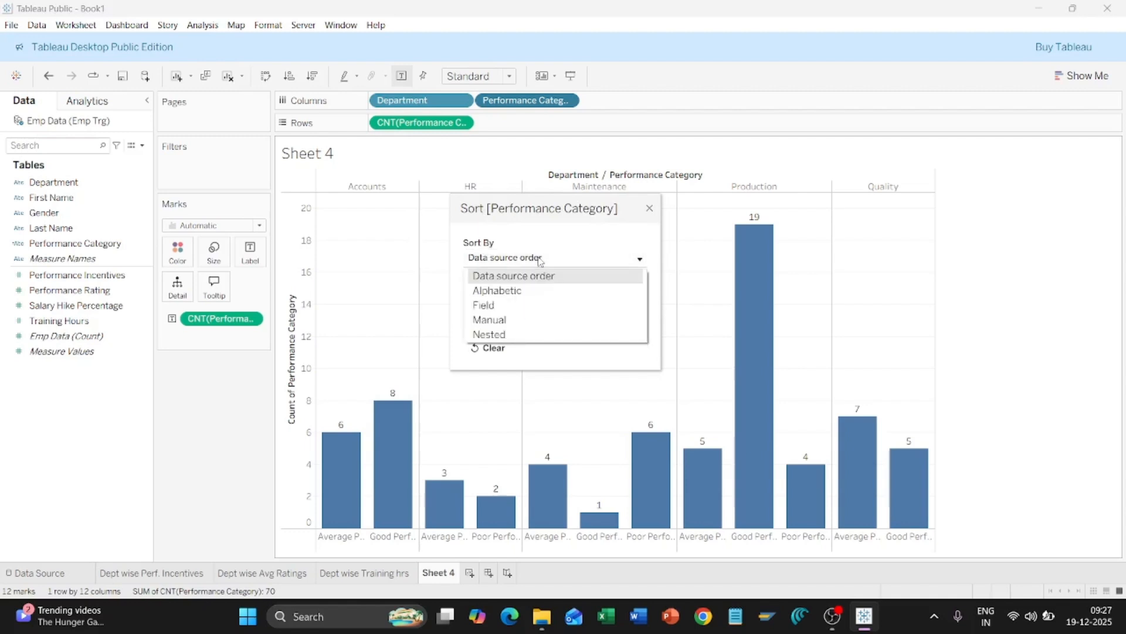
click(531, 319)
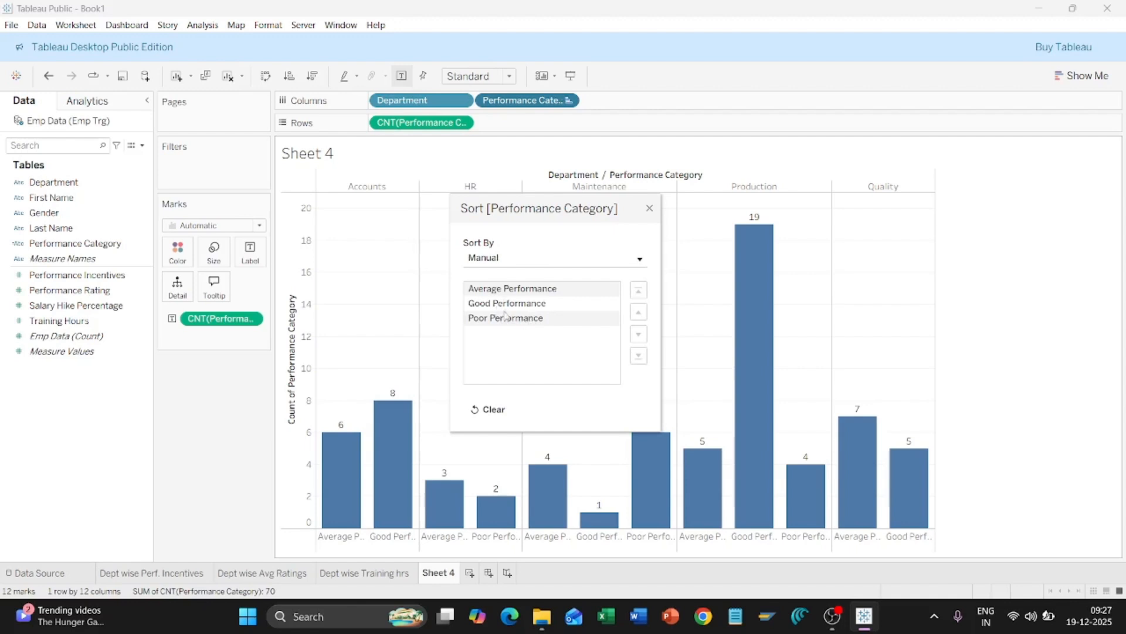
click(505, 321)
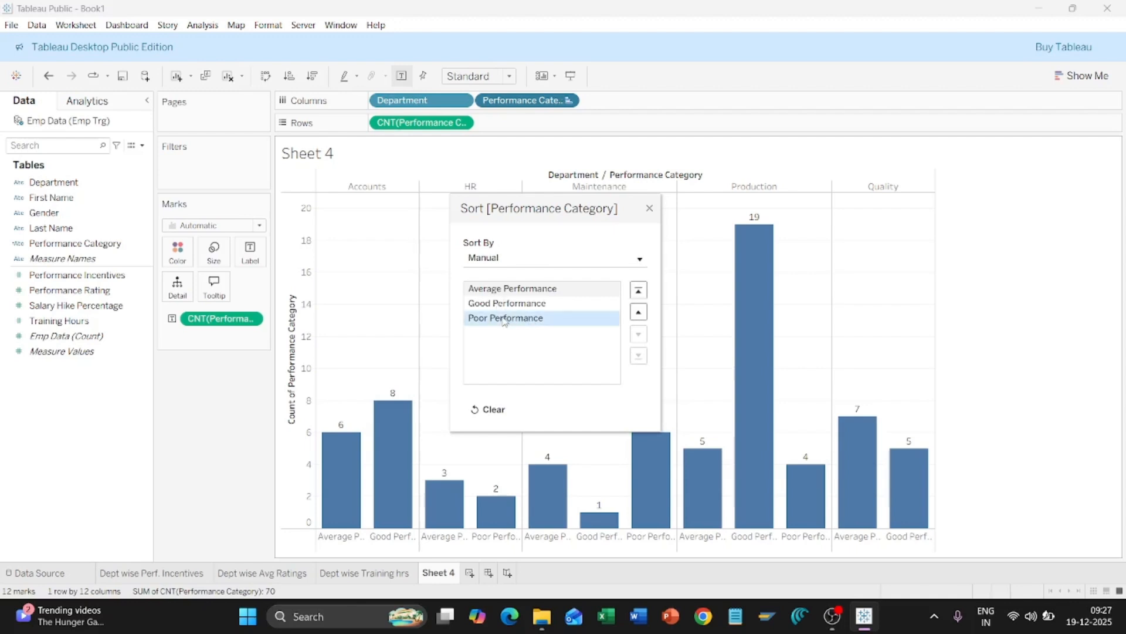
drag(504, 321, 503, 292)
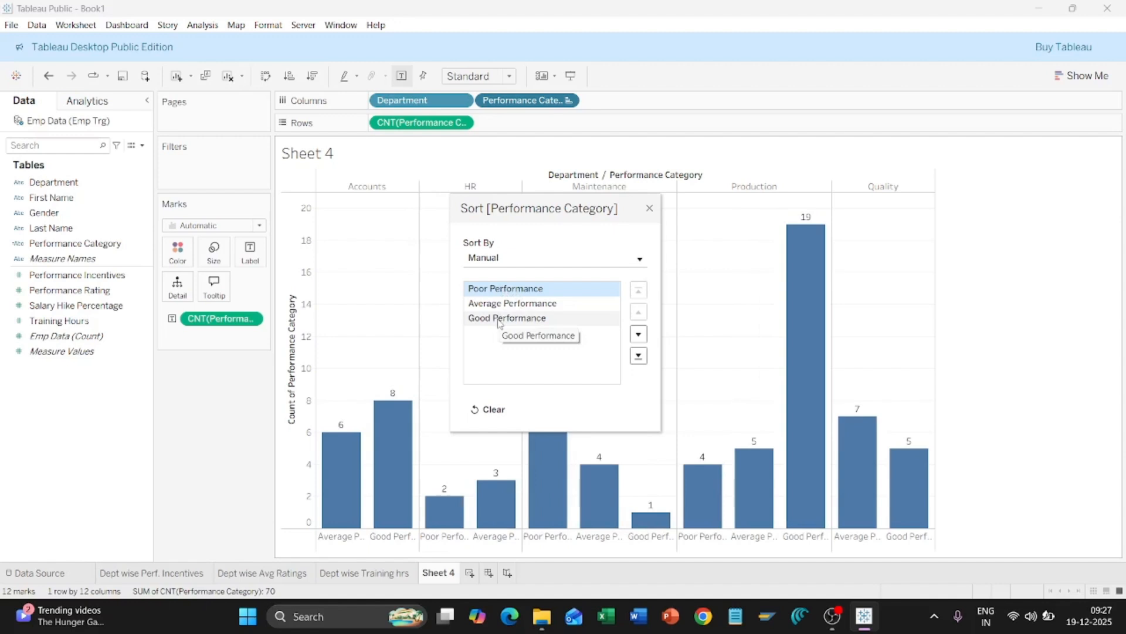
click(650, 207)
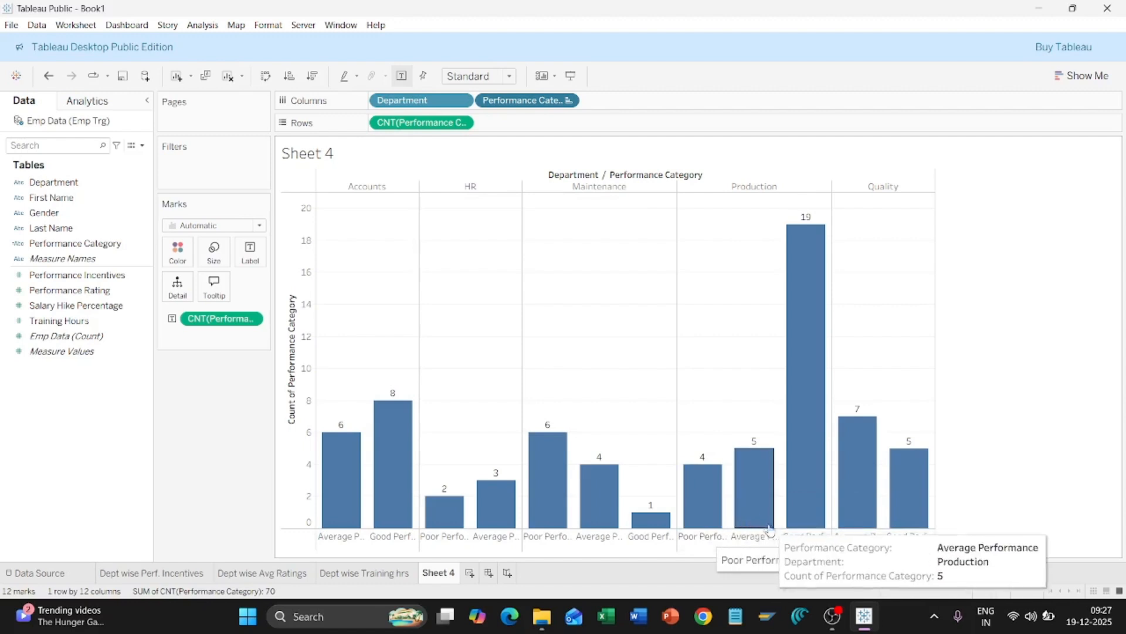
mouse_move(805, 449)
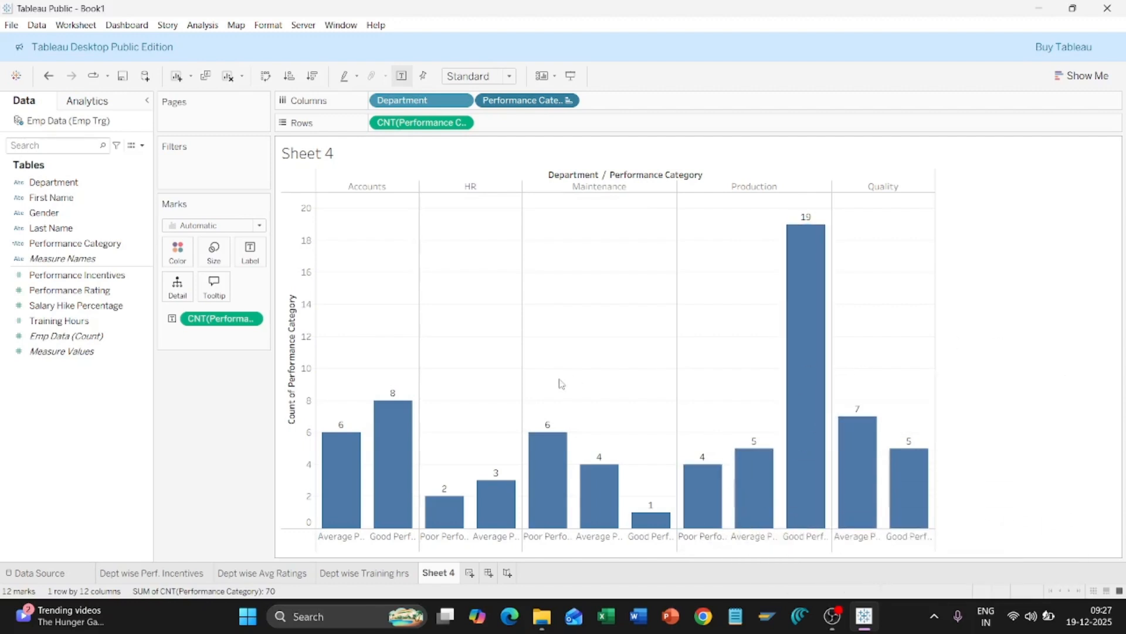
Step: Rename the Sheet 4 tab to 'Performance Category'
right_click(434, 575)
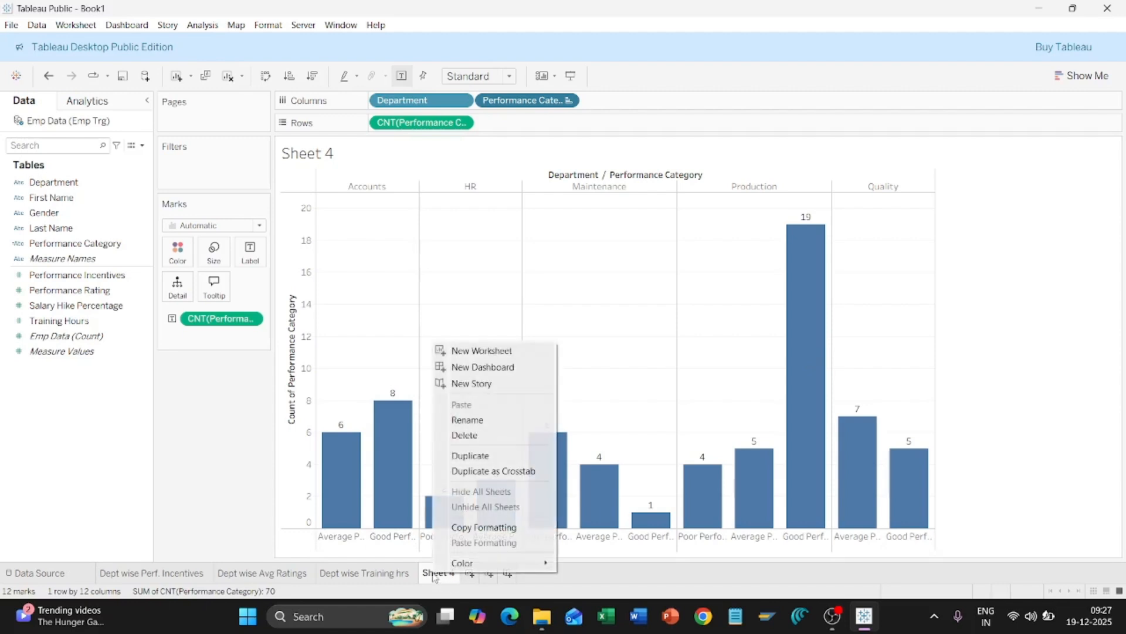
click(473, 420)
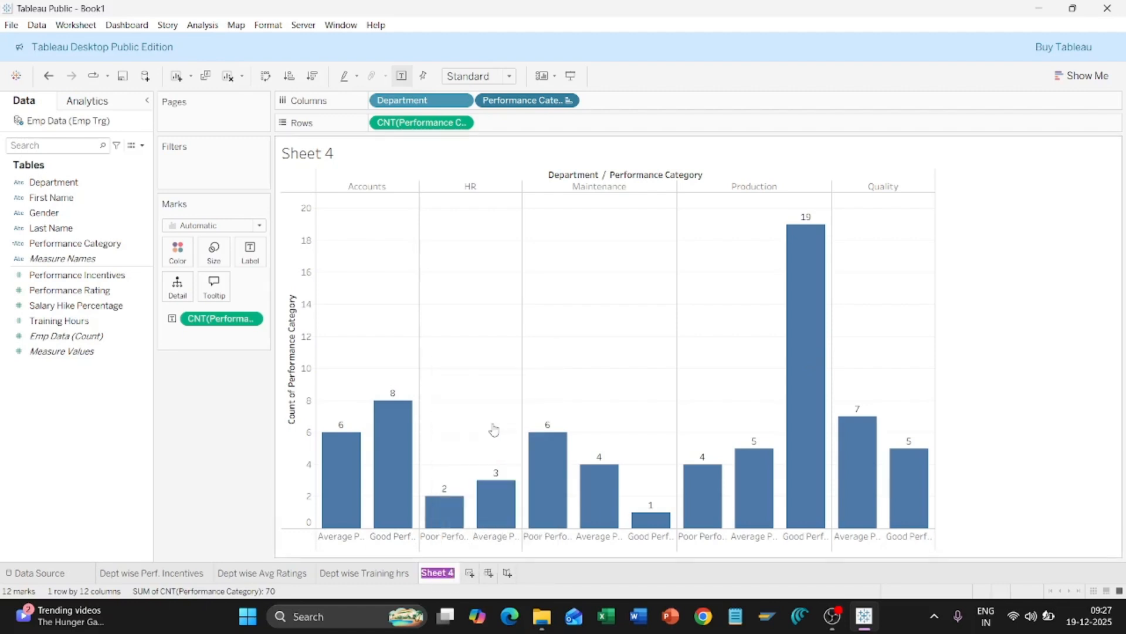
text(Per)
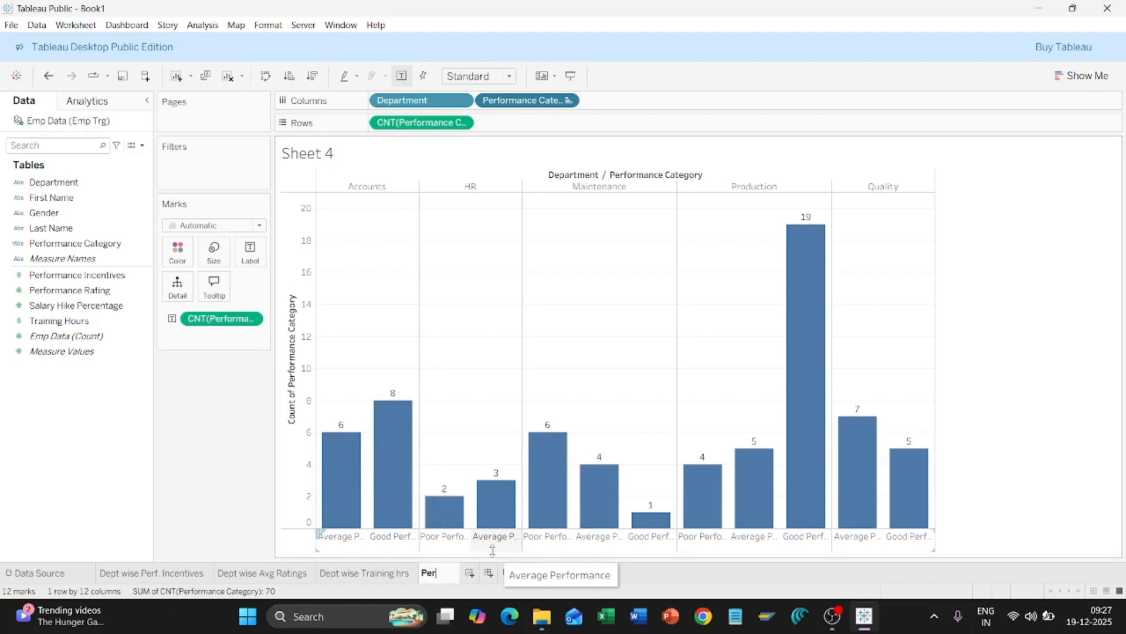
text(formance Cate)
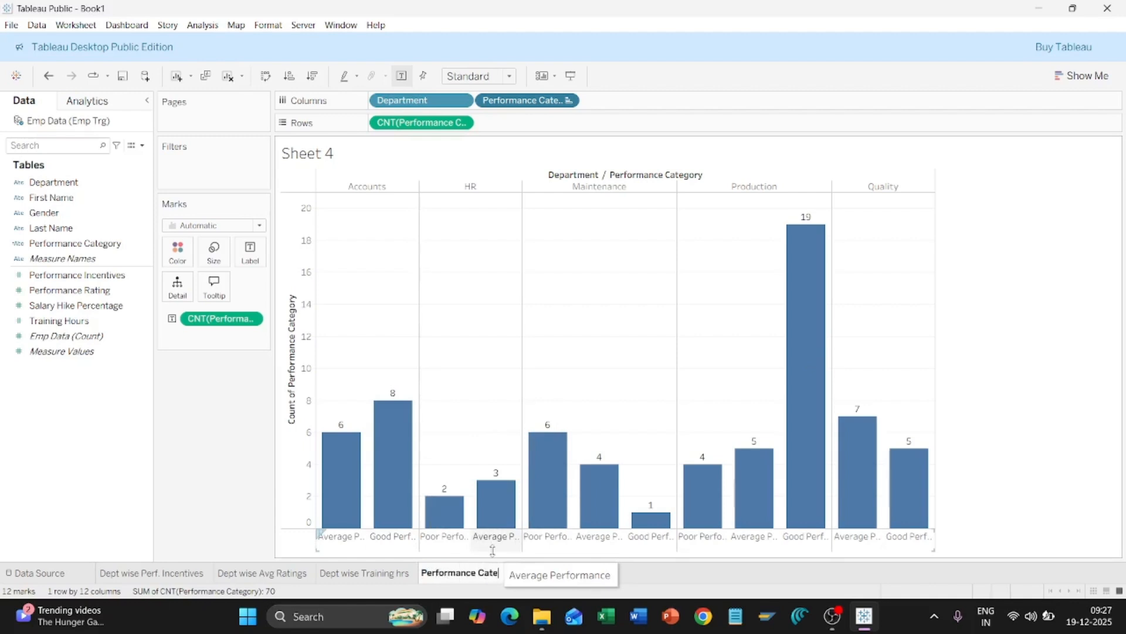
text(gory)
key(Return)
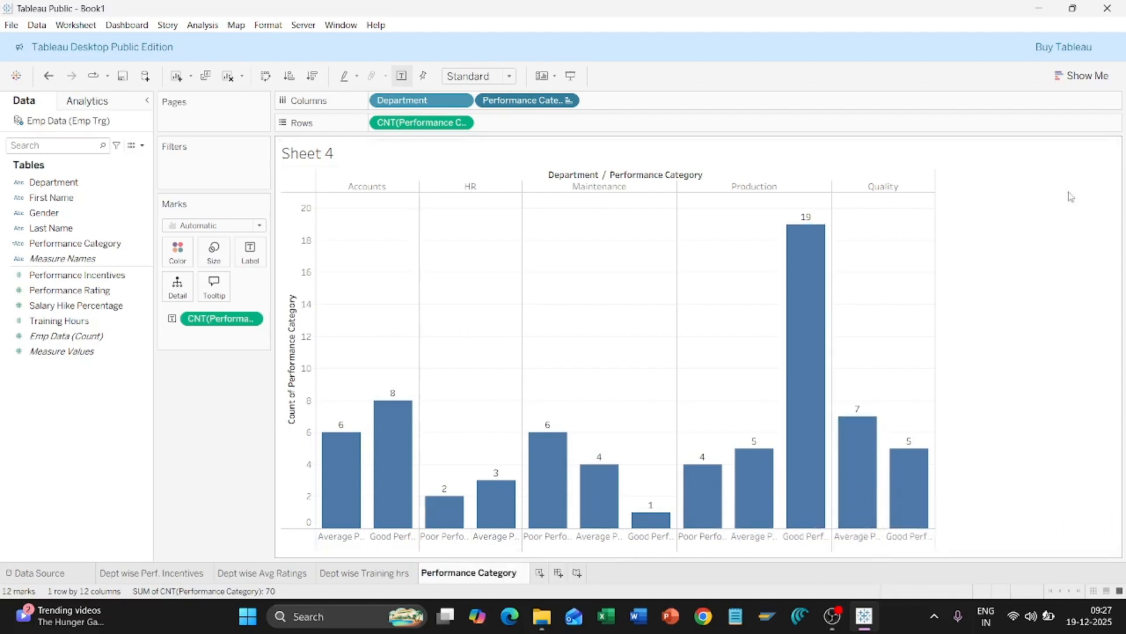
click(1023, 288)
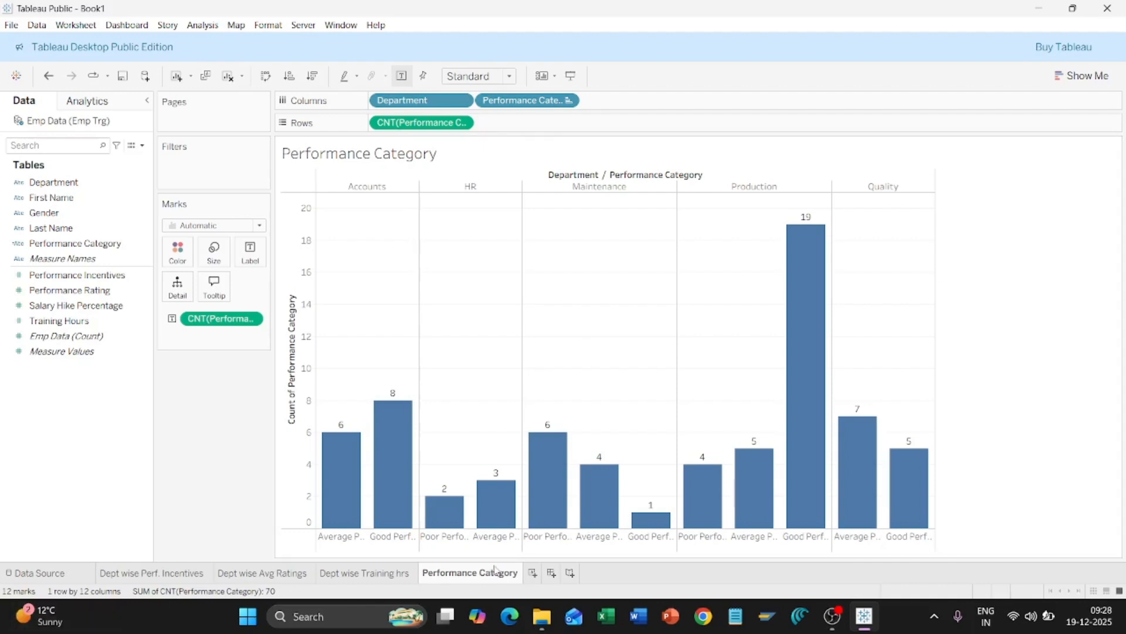
mouse_move(496, 571)
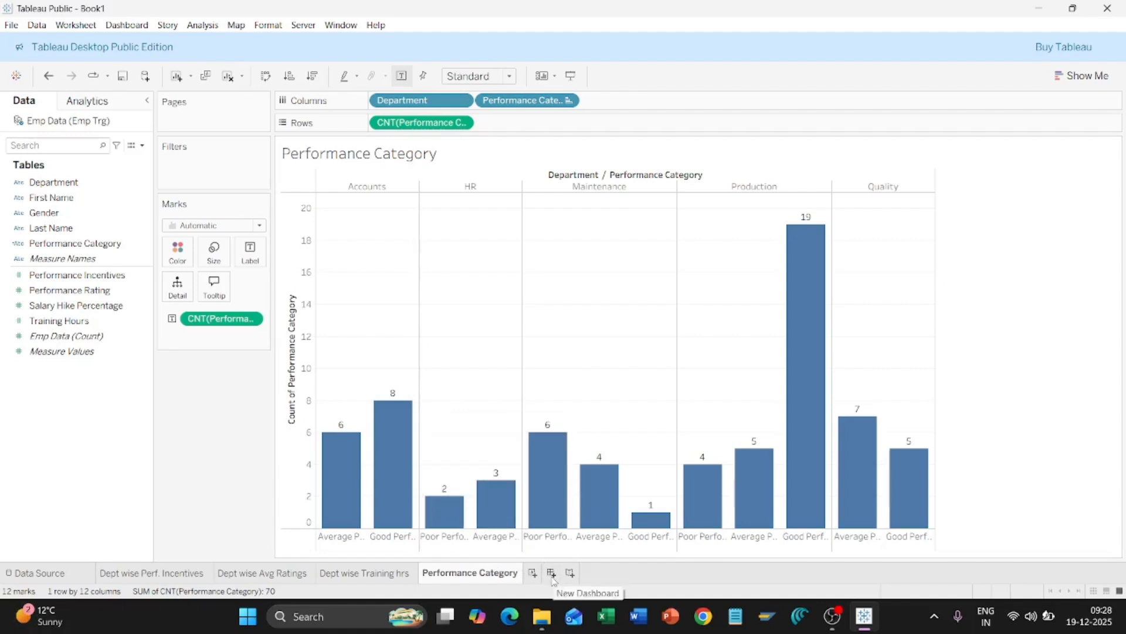
Step: Create a new dashboard with the Incentives, Avg Ratings, Training hrs and Performance Category sheets
click(125, 25)
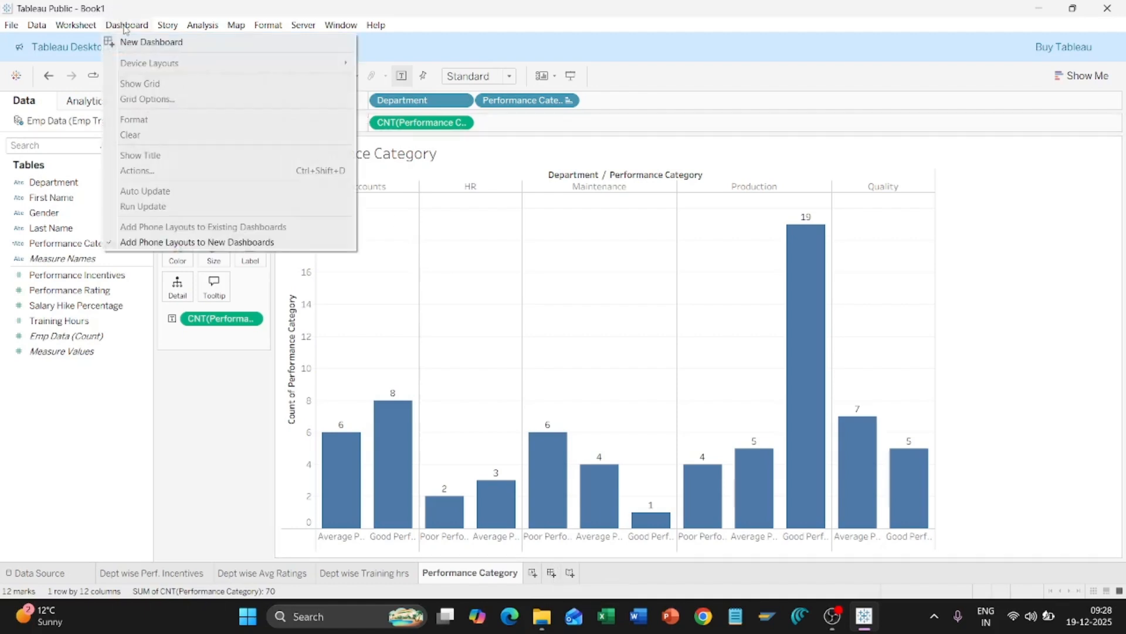
click(173, 43)
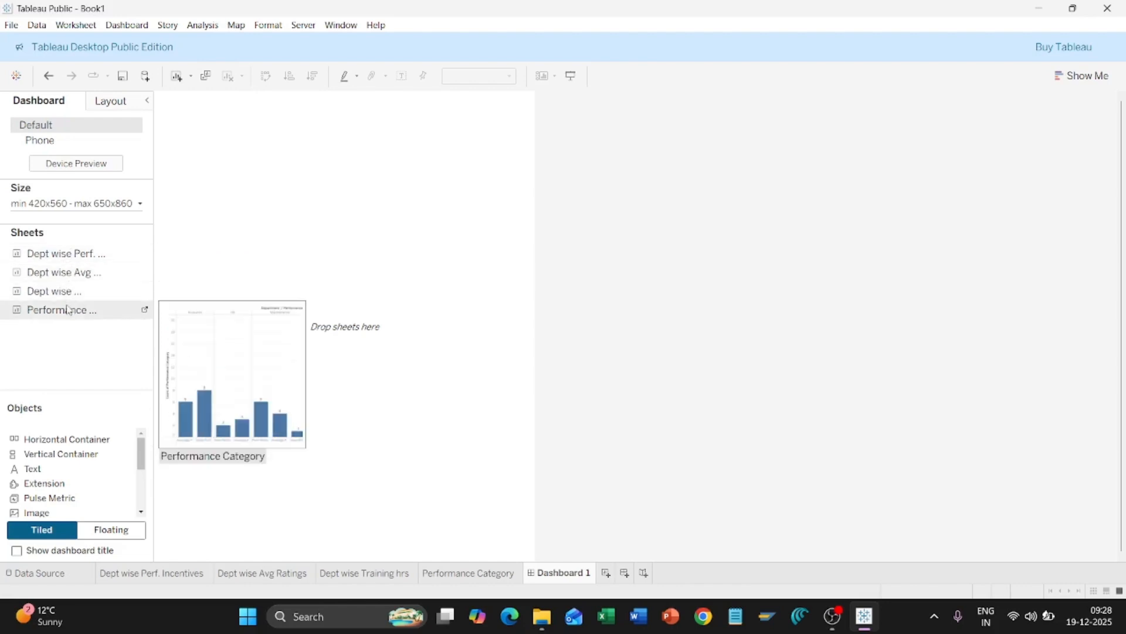
double_click(58, 254)
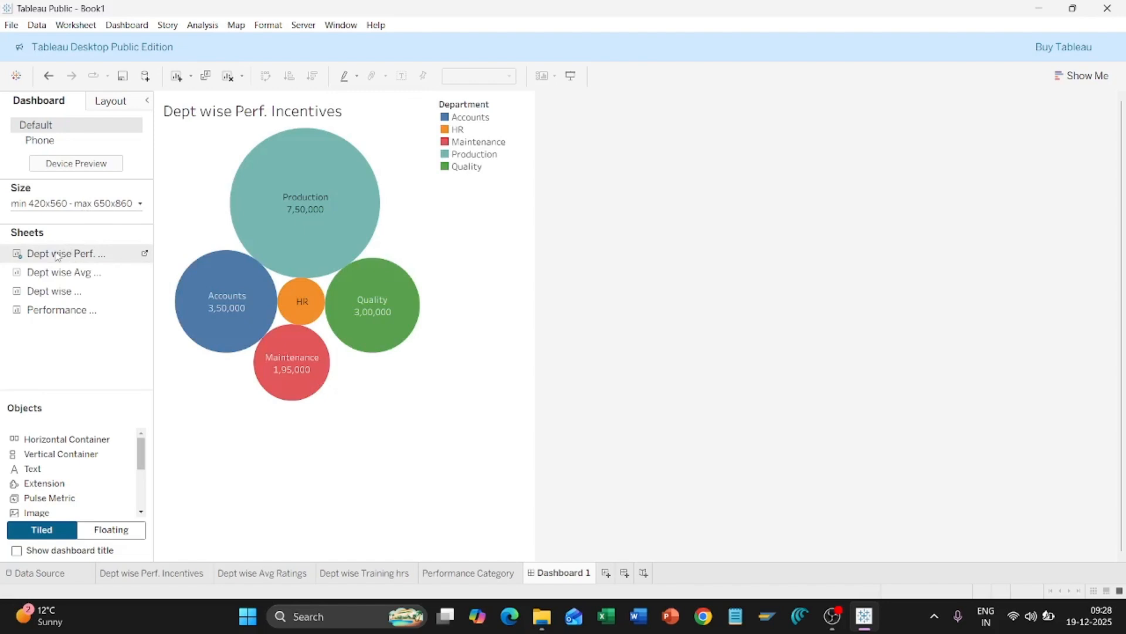
double_click(58, 272)
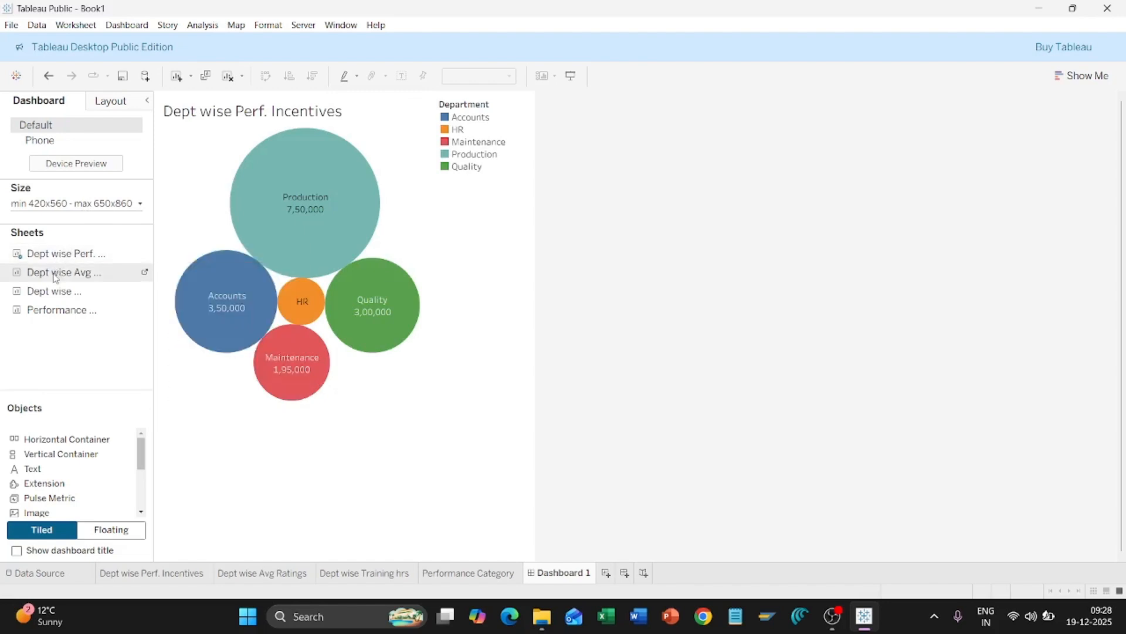
double_click(54, 291)
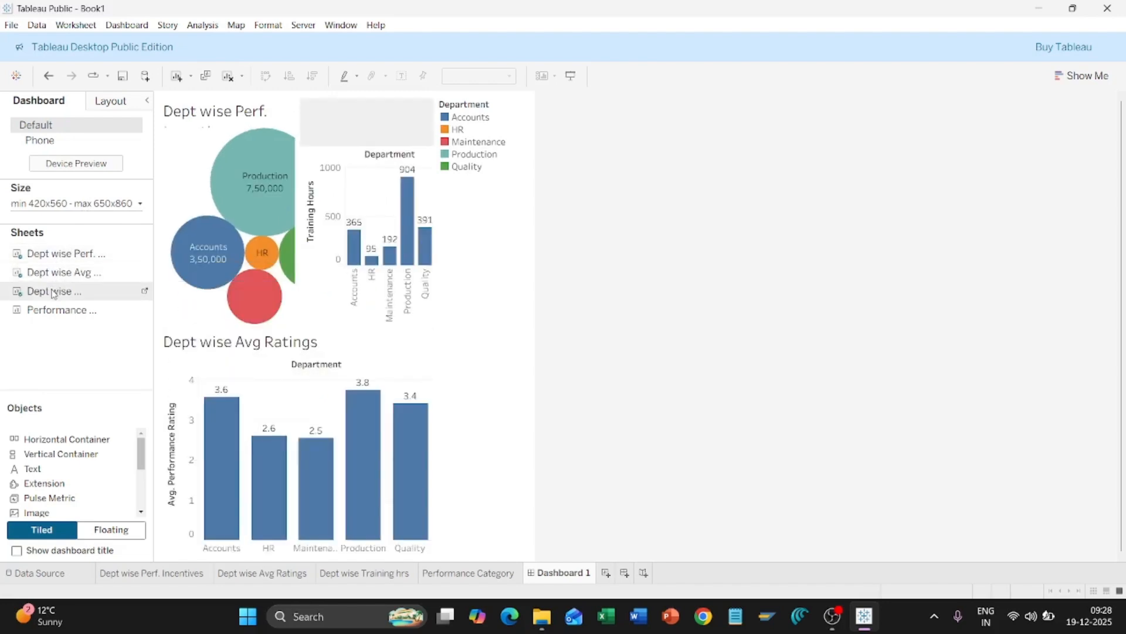
double_click(59, 311)
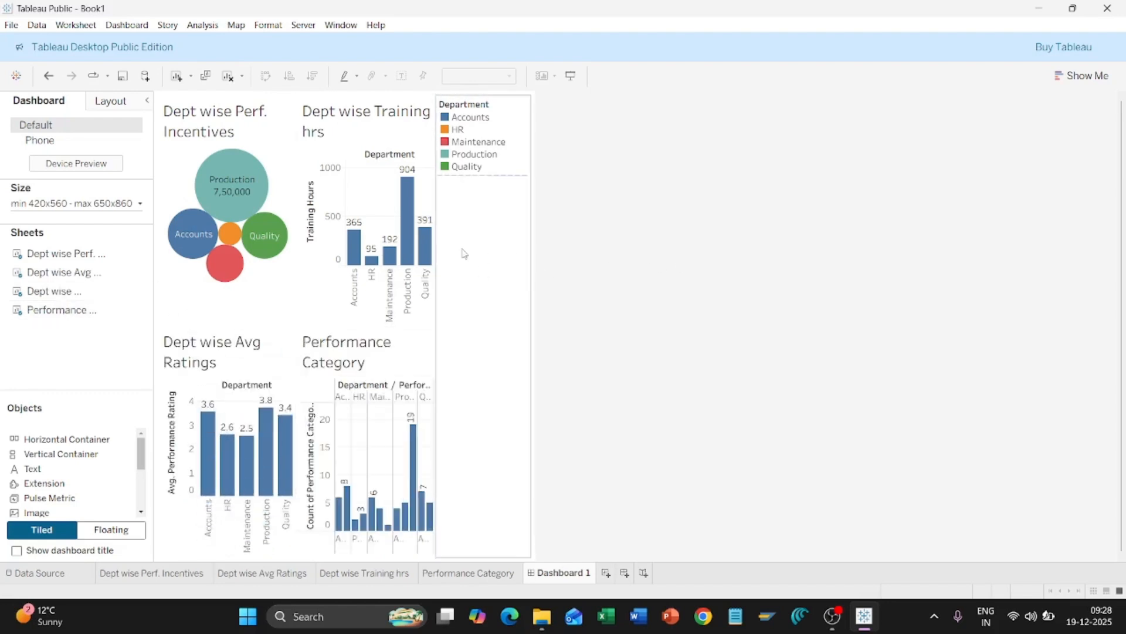
mouse_move(385, 251)
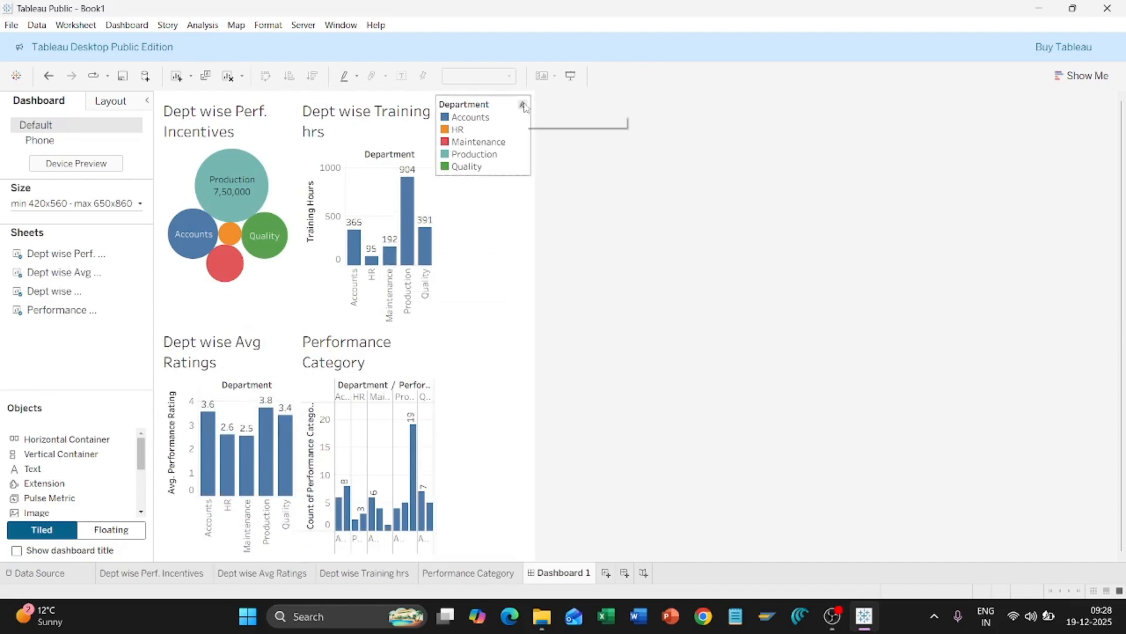
Step: Delete the Department colour legend from Dashboard 1
click(523, 106)
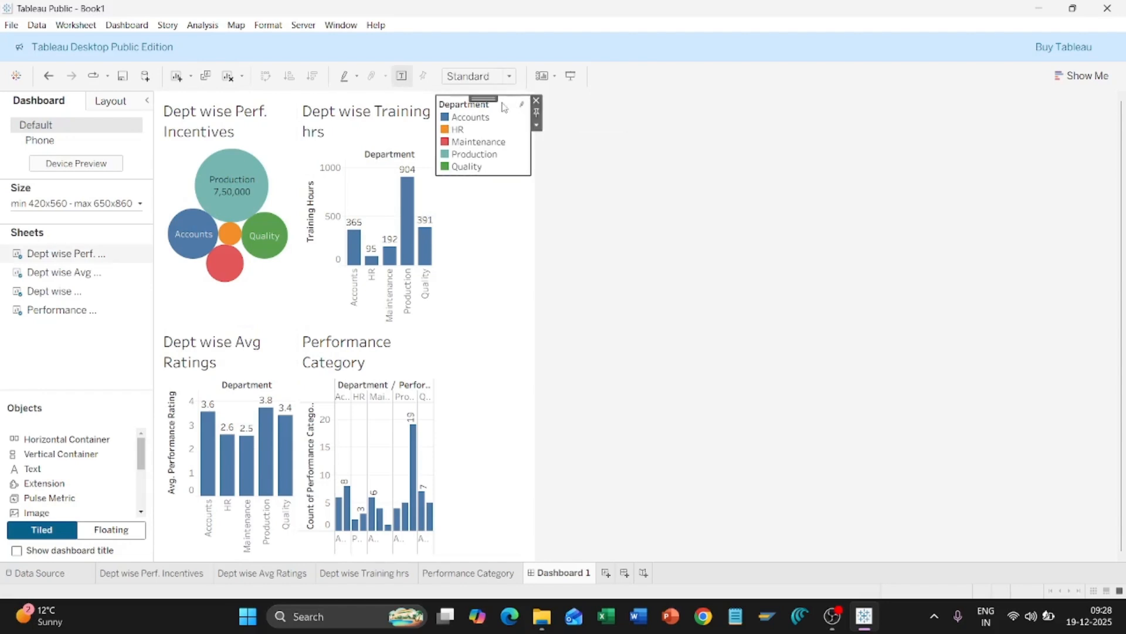
click(536, 100)
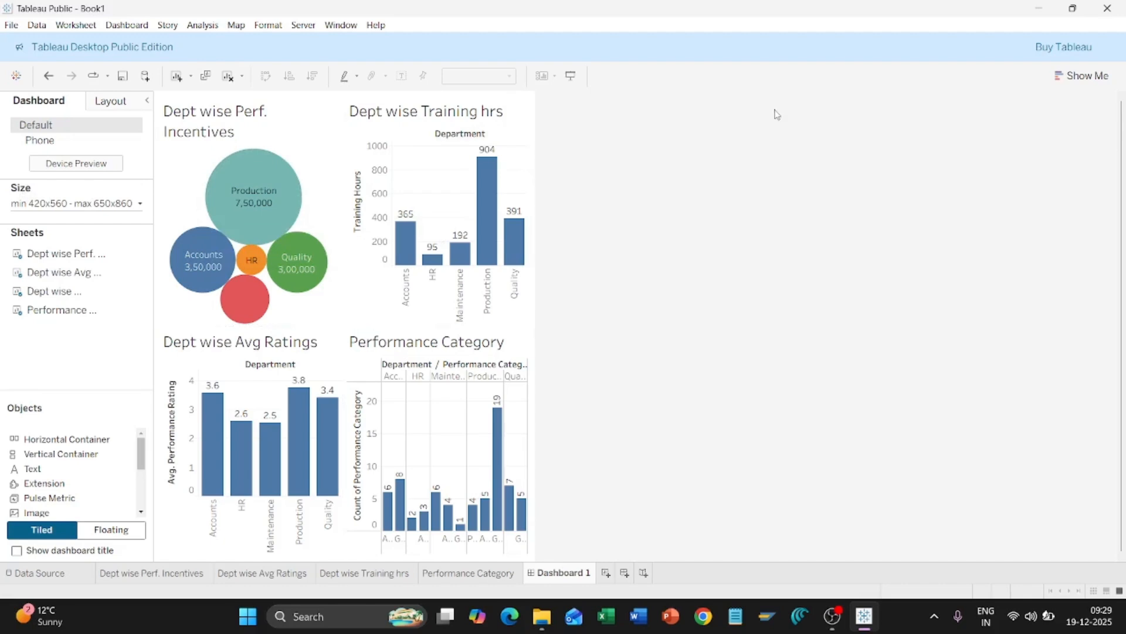
mouse_move(230, 182)
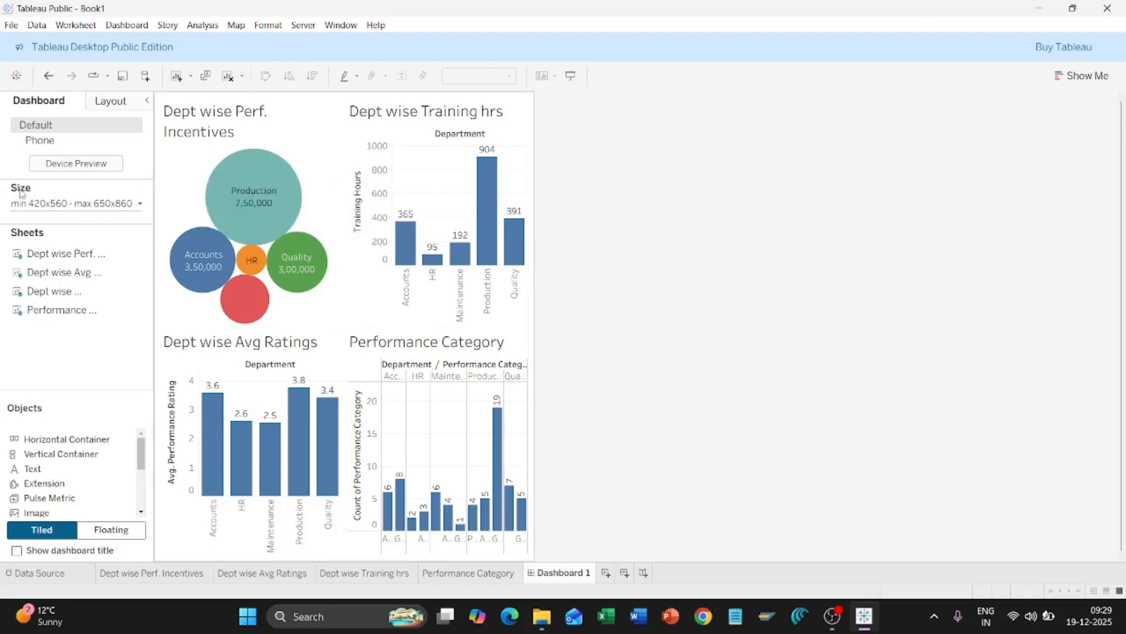
Step: Set Dashboard 1's size range to Automatic
click(141, 205)
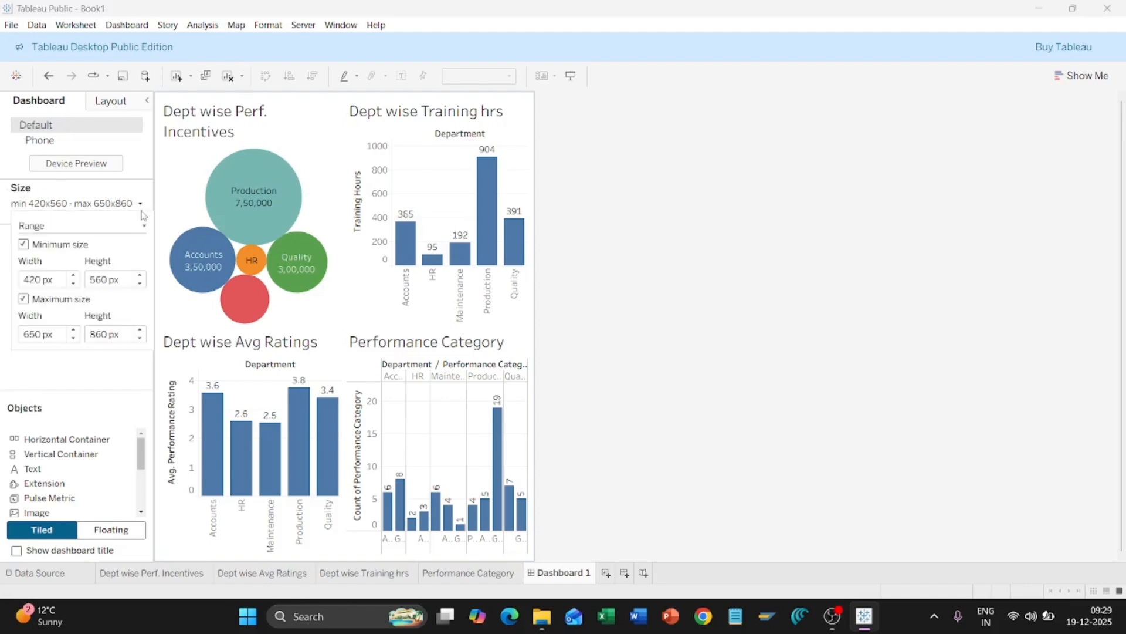
click(144, 228)
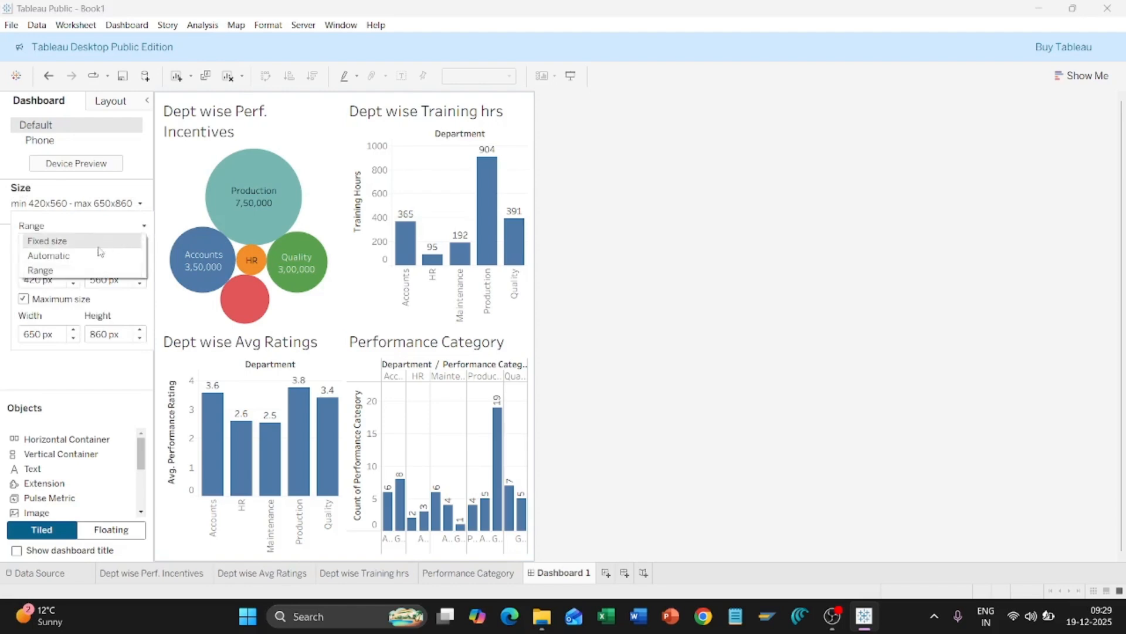
click(82, 257)
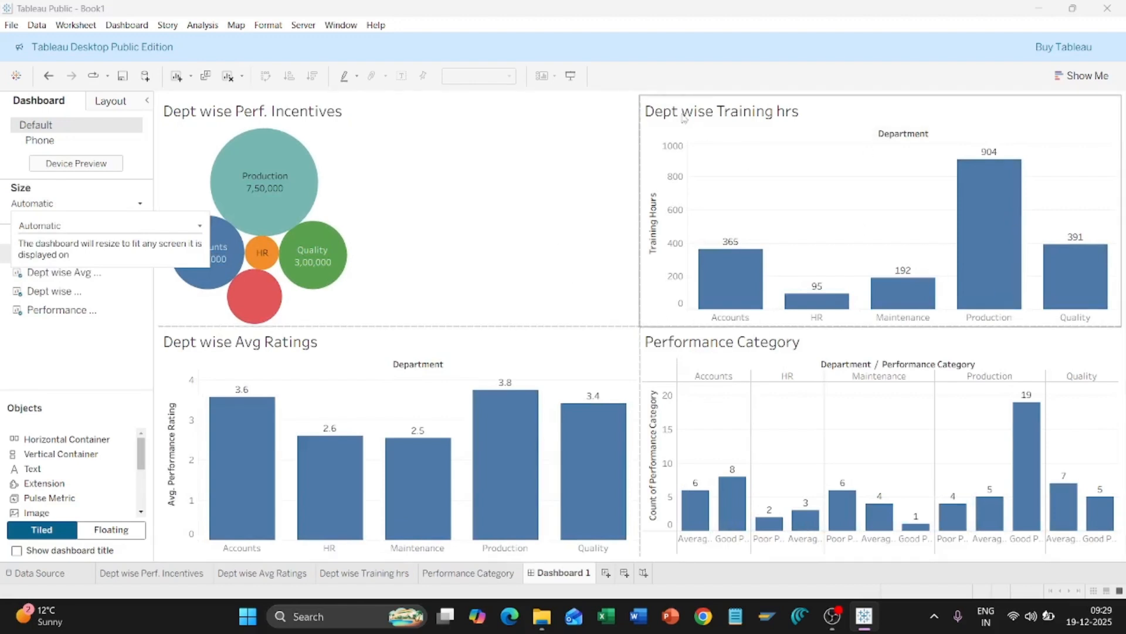
click(686, 78)
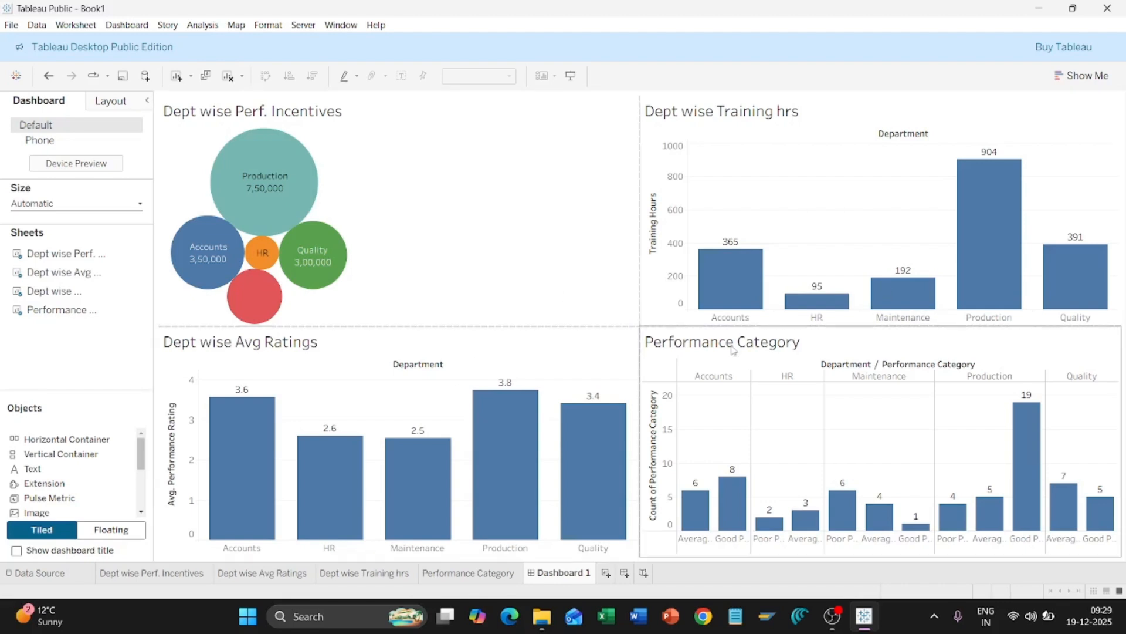
Step: Save the workbook as MyDB.twb on the Desktop
click(11, 25)
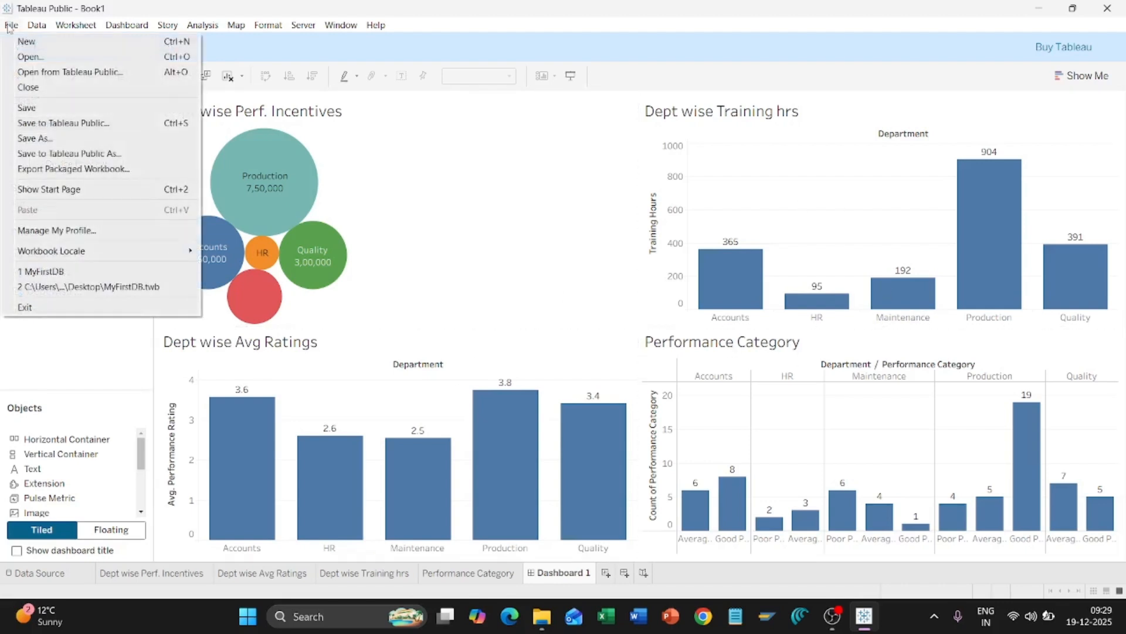
click(77, 139)
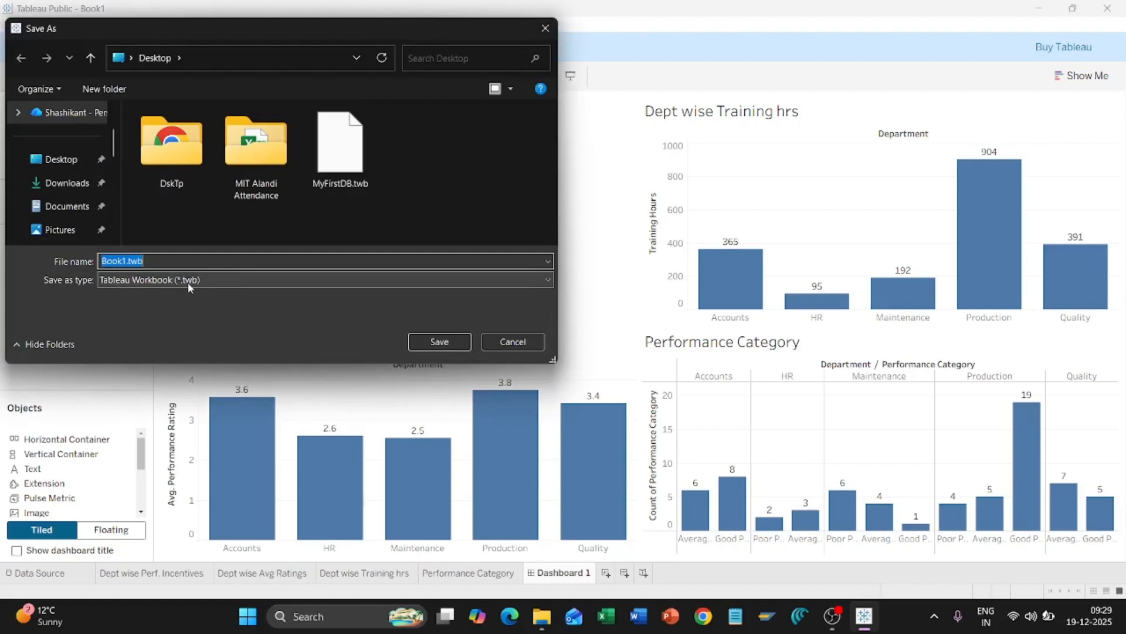
click(126, 260)
double_click(126, 260)
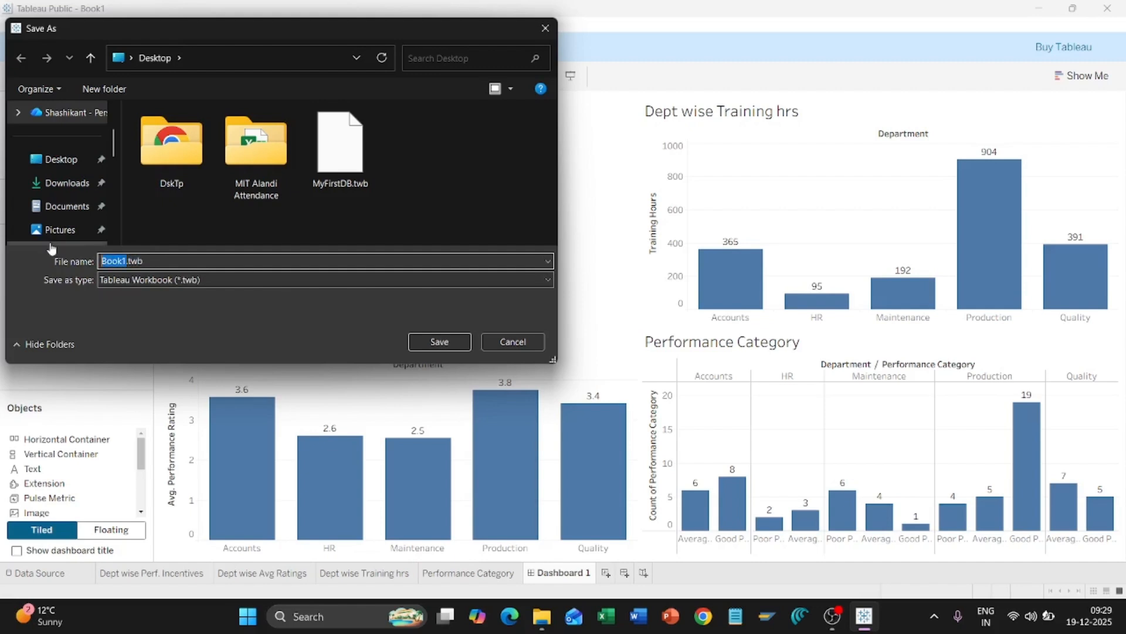
text(MyDB)
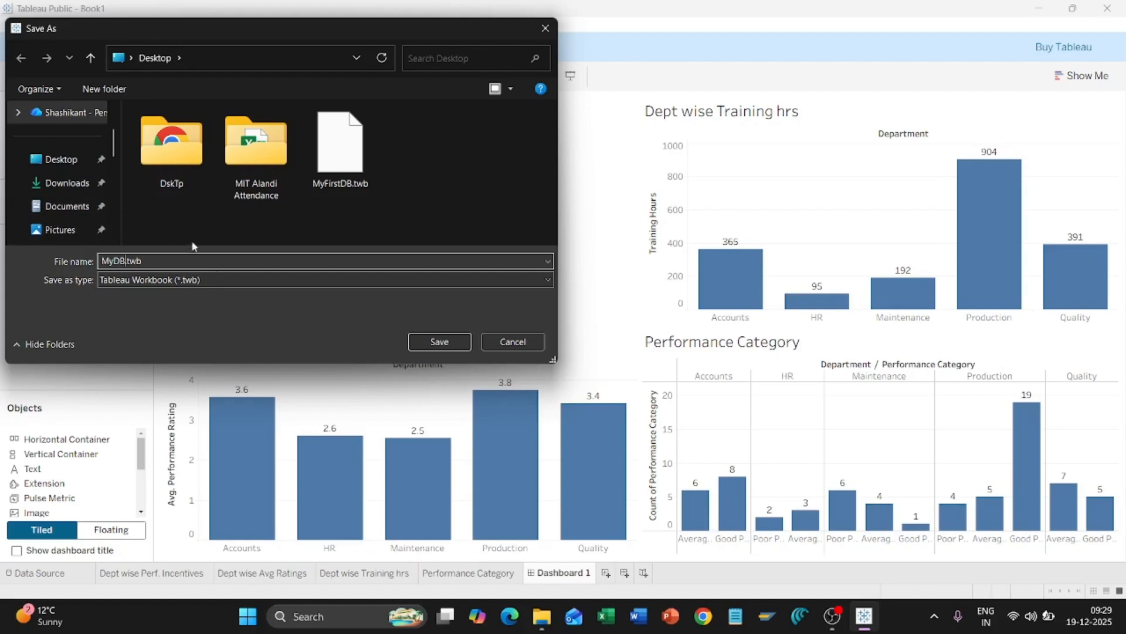
click(438, 345)
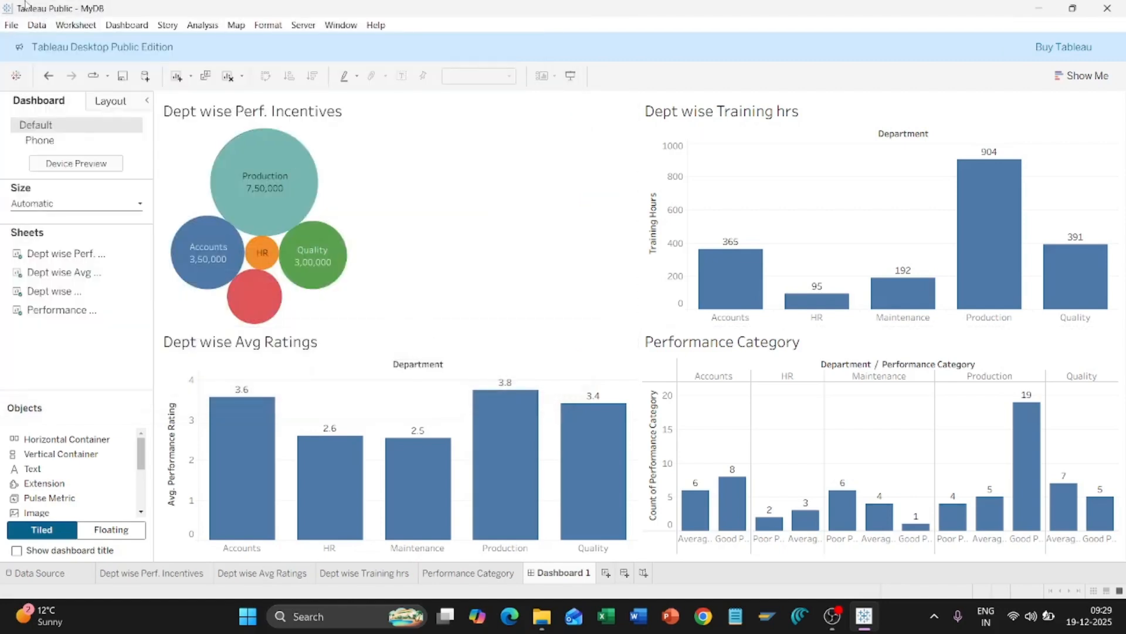
click(11, 25)
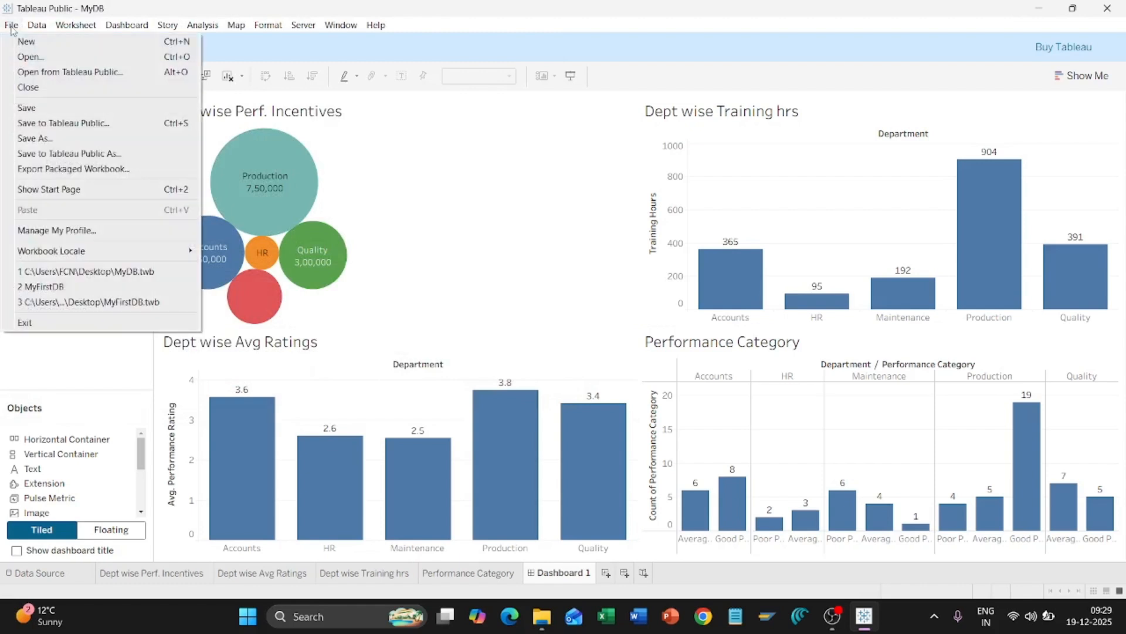
Step: Start Save to Tableau Public and sign in with the account e-mail and password
click(108, 125)
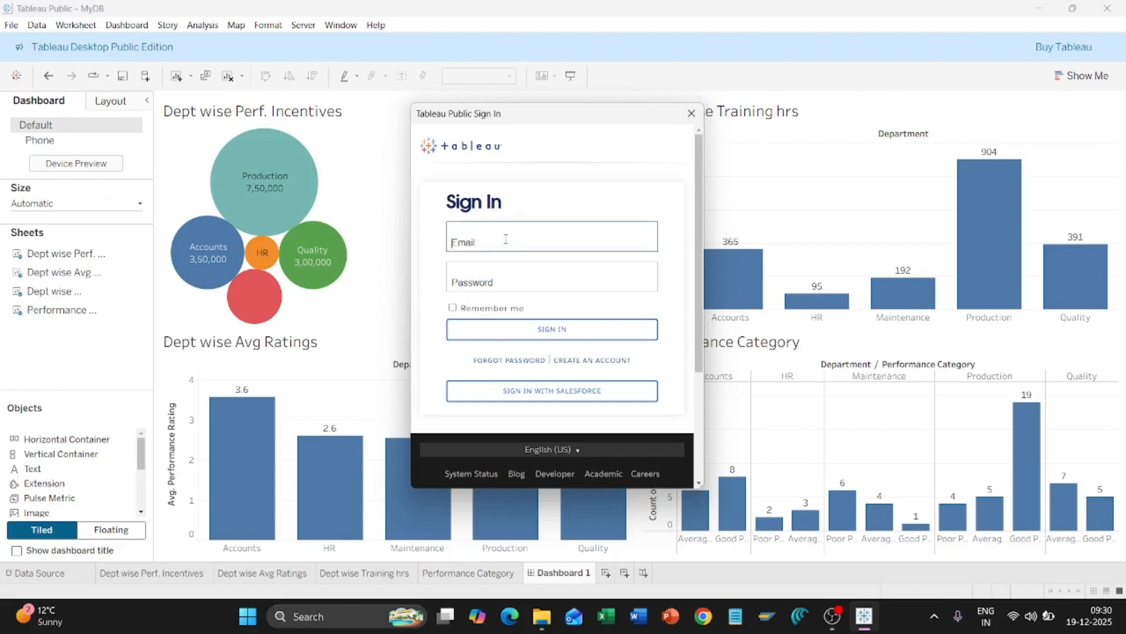
key(Tab)
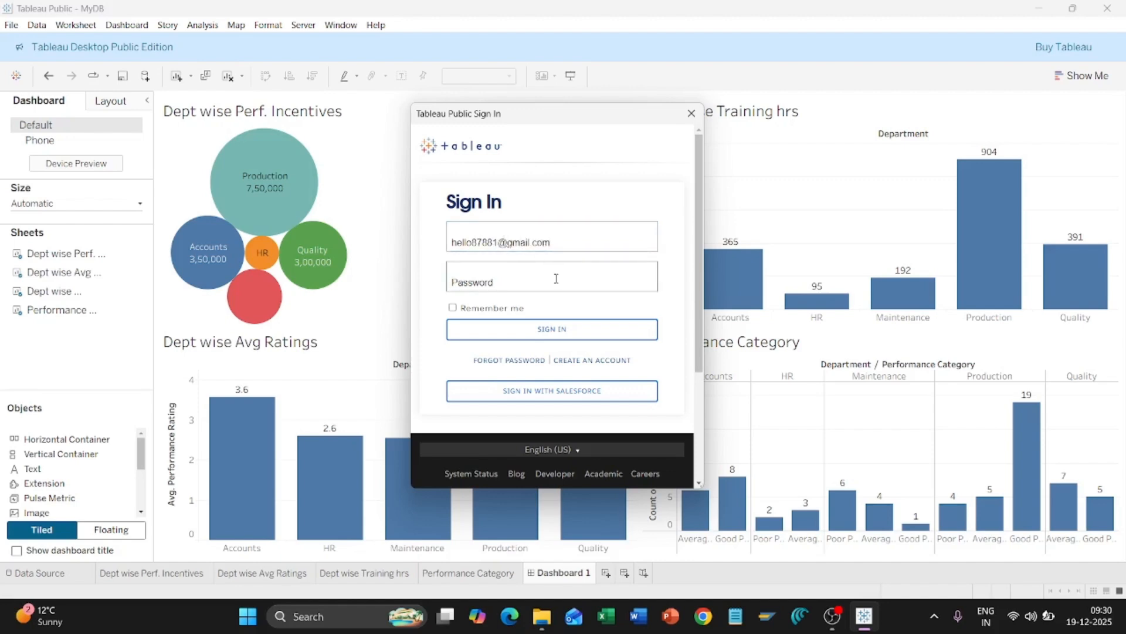
text(*****)
click(541, 330)
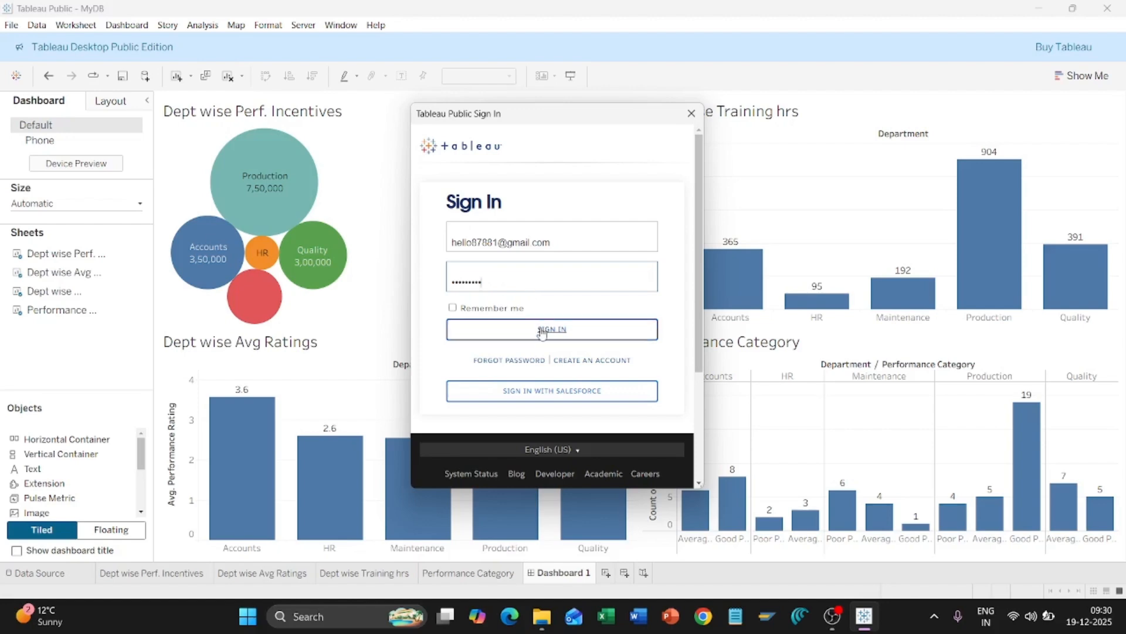
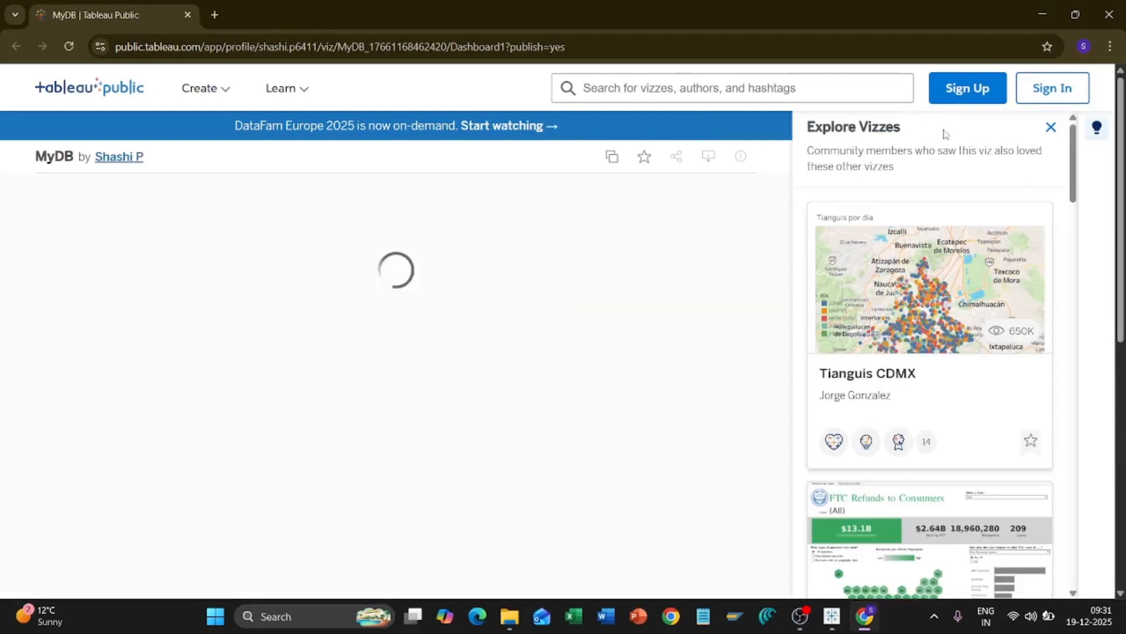
Step: Close the Explore Vizzes sidebar so the published MyDB dashboard displays at full width
click(1051, 128)
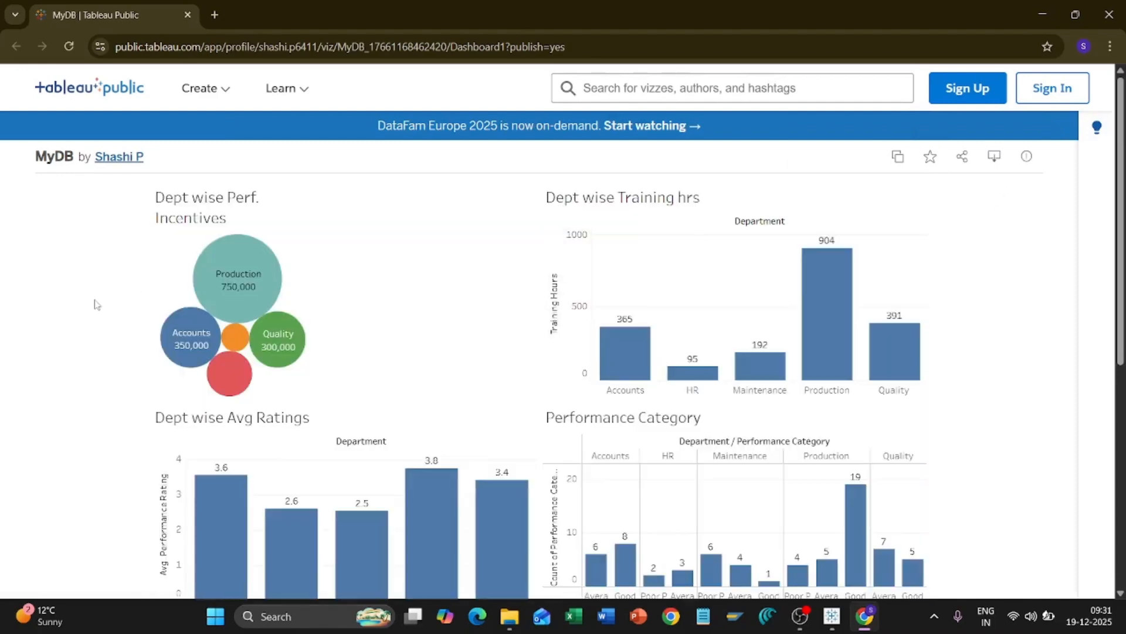
scroll(97, 304, down, 3)
scroll(96, 304, up, 3)
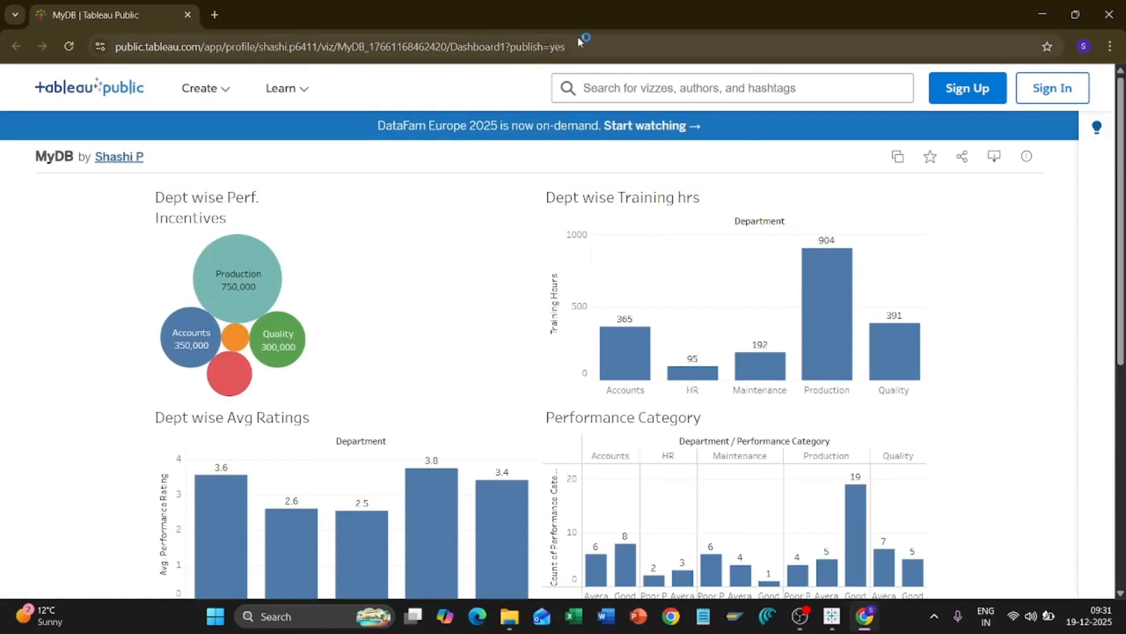
click(620, 47)
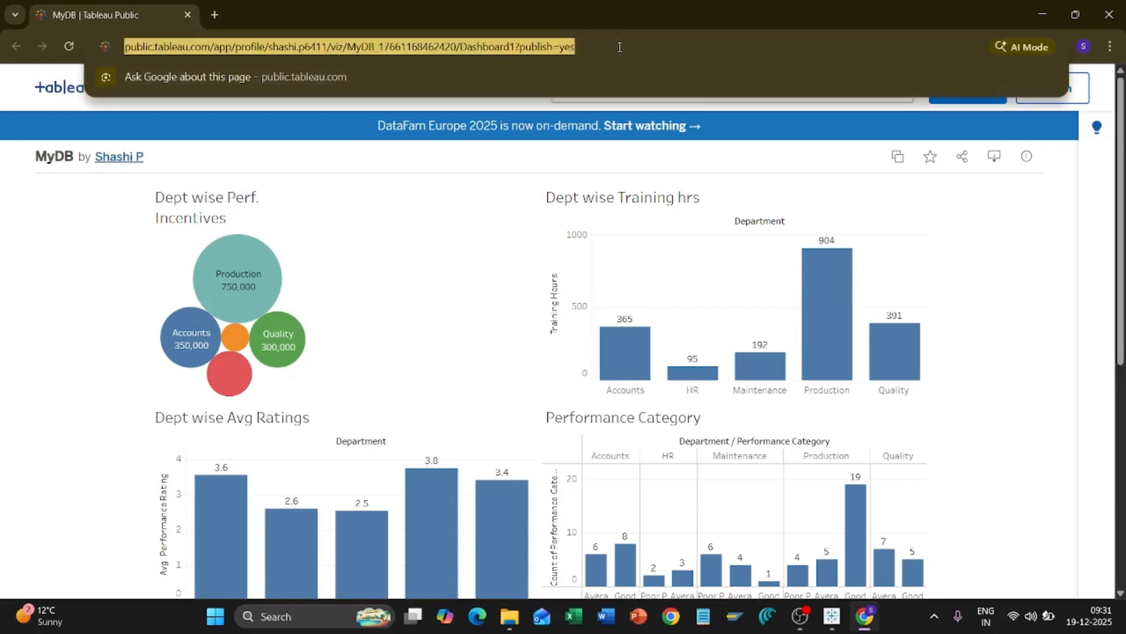
click(41, 289)
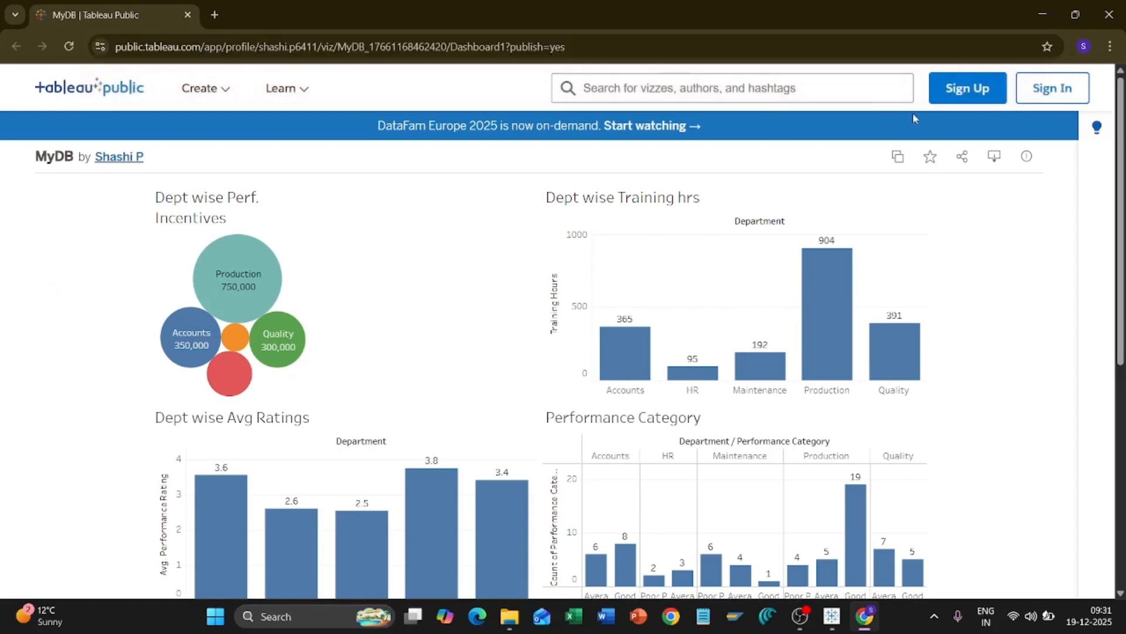
Step: Copy the Dashboard 1 share link from the Share dialog, then close the dialog and notification
click(964, 158)
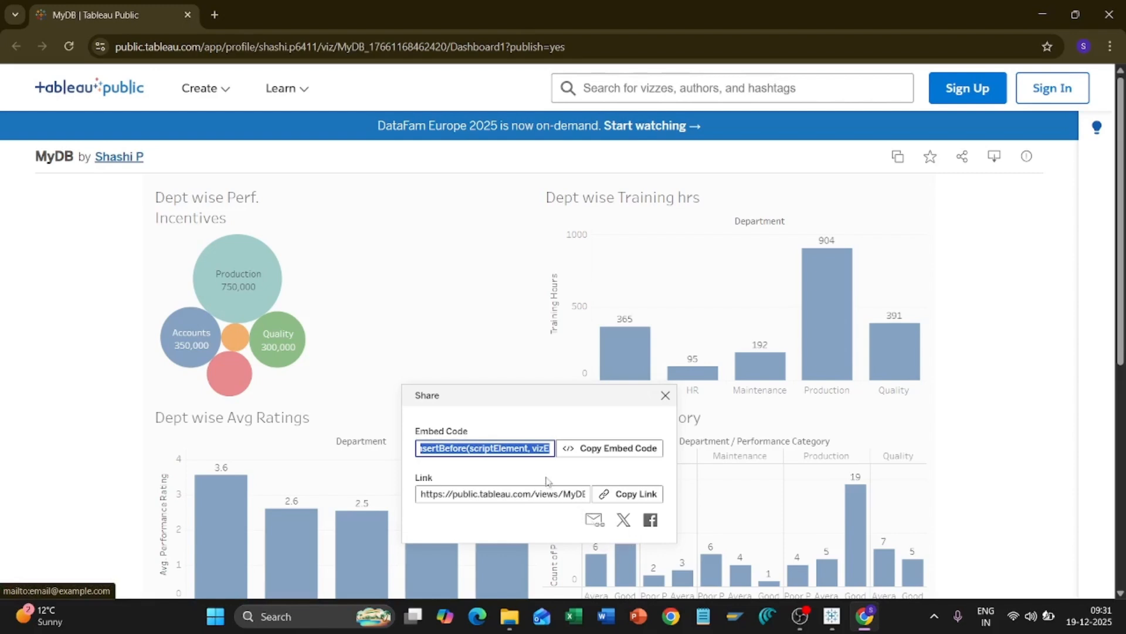
click(626, 498)
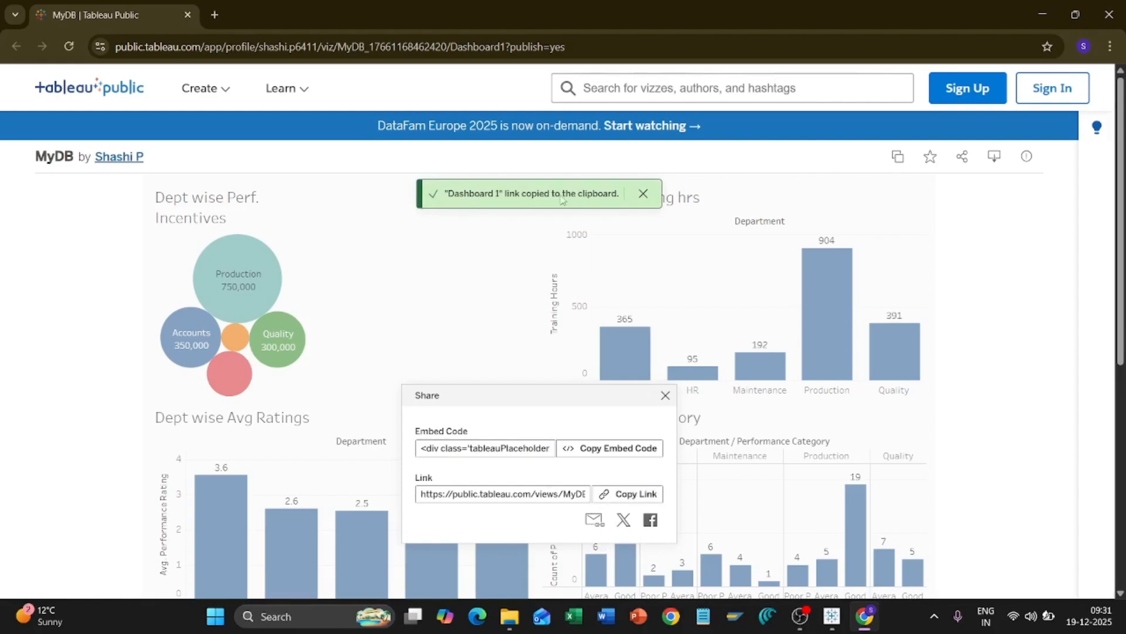
click(1026, 272)
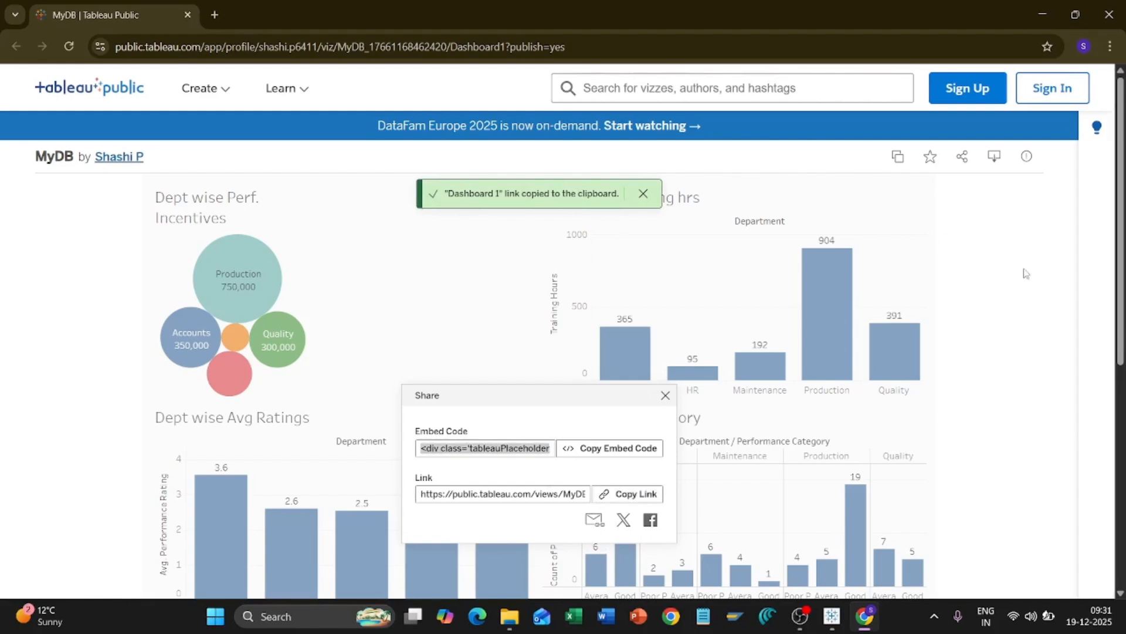
click(665, 395)
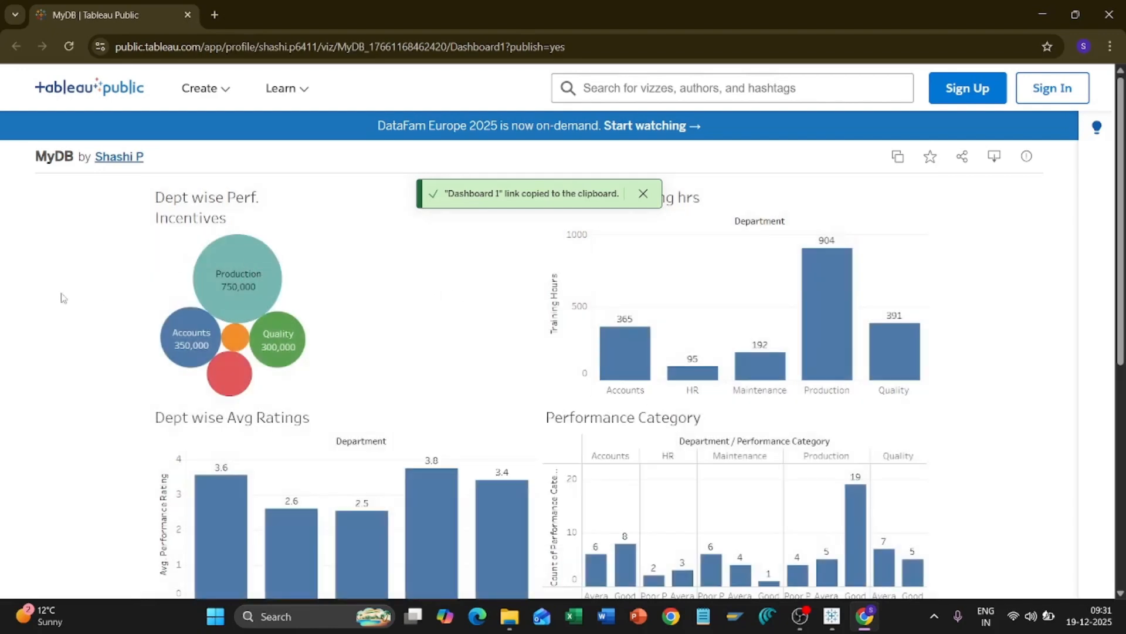
click(644, 193)
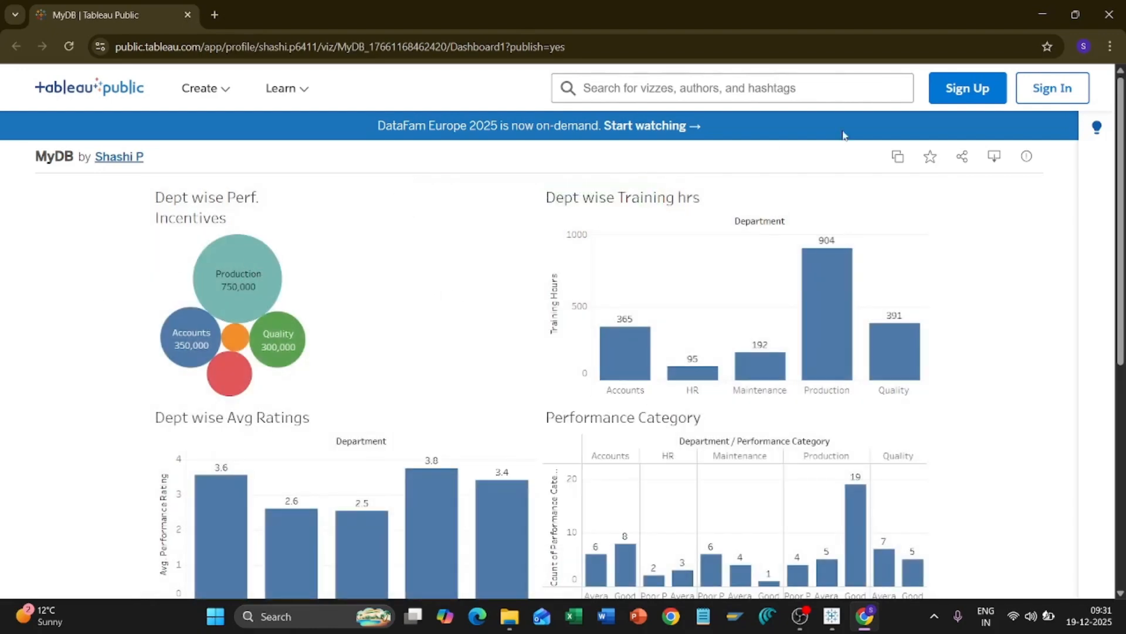
Step: Download the current dashboard view as a PowerPoint file, MyDB.pptx
click(998, 156)
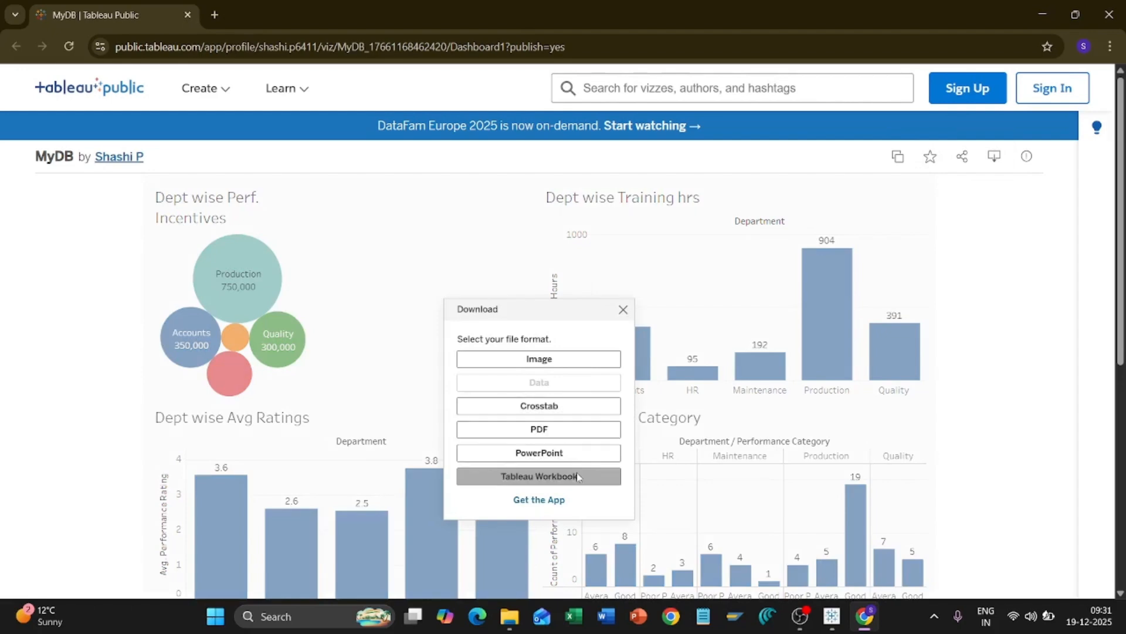
click(575, 452)
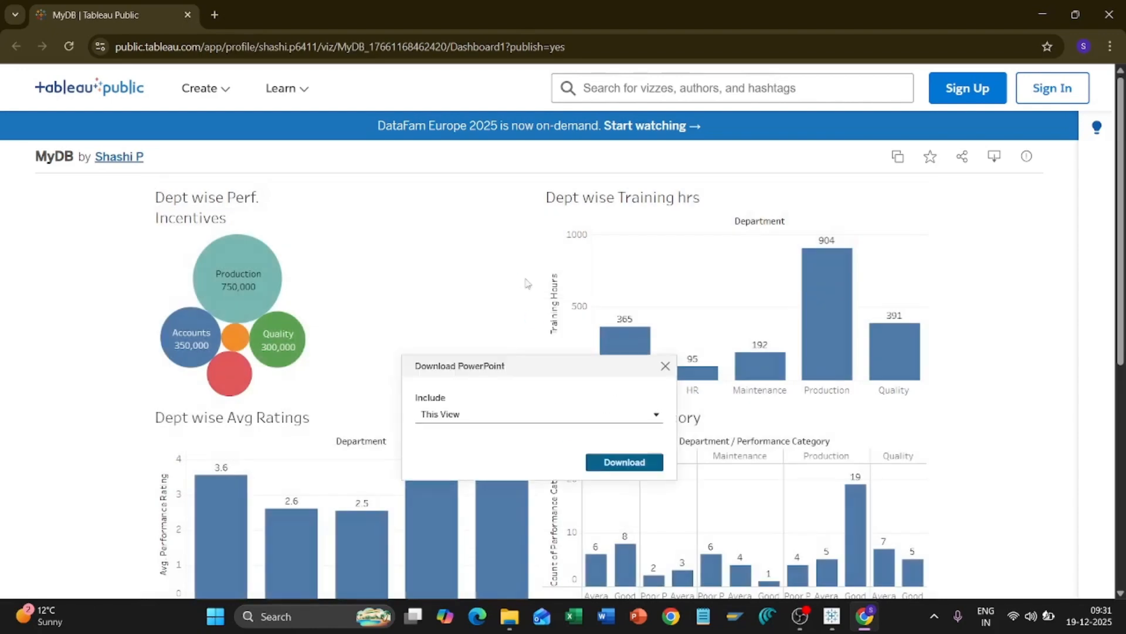
click(624, 461)
scroll(247, 347, down, 5)
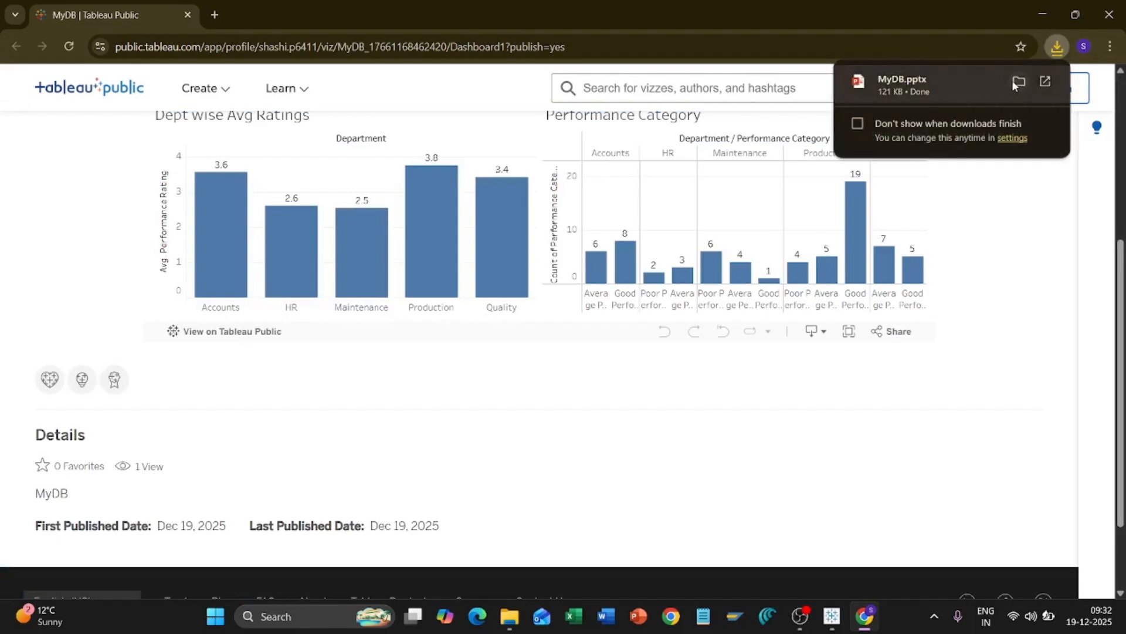
Step: Open MyDB.pptx, check slide 2 with the four dashboard charts, then close PowerPoint
click(909, 89)
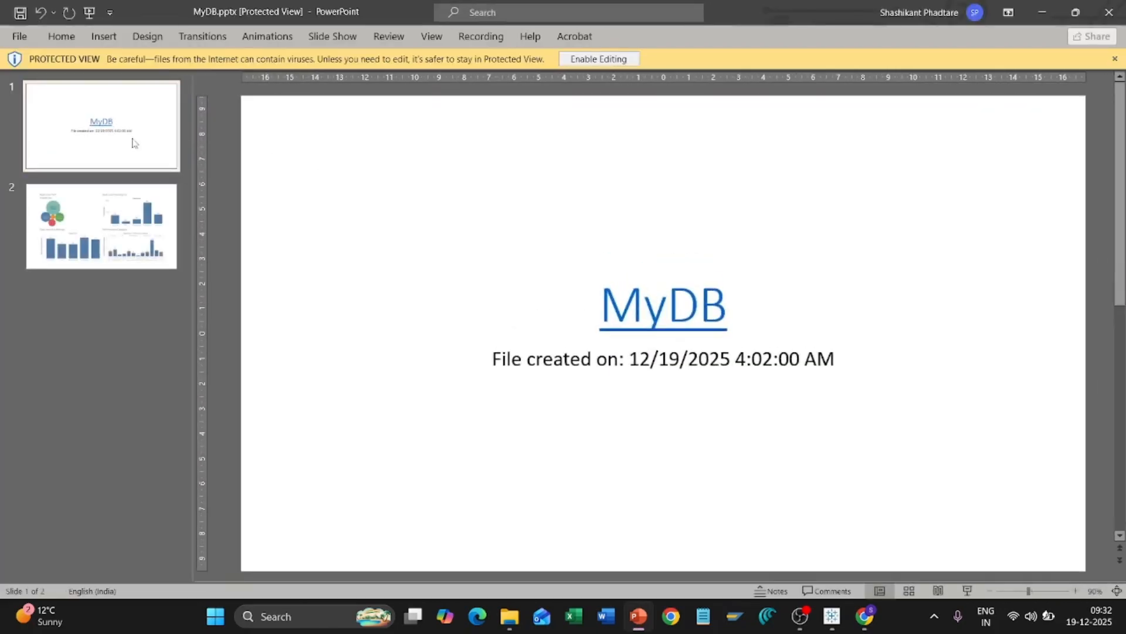
click(132, 227)
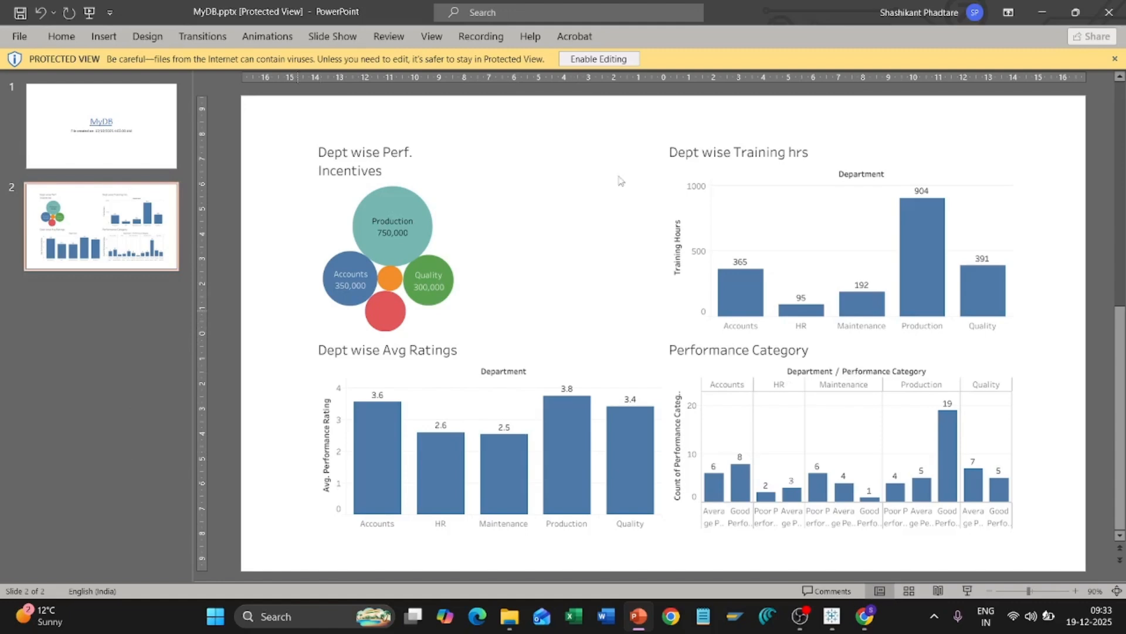
click(1111, 16)
mouse_move(793, 278)
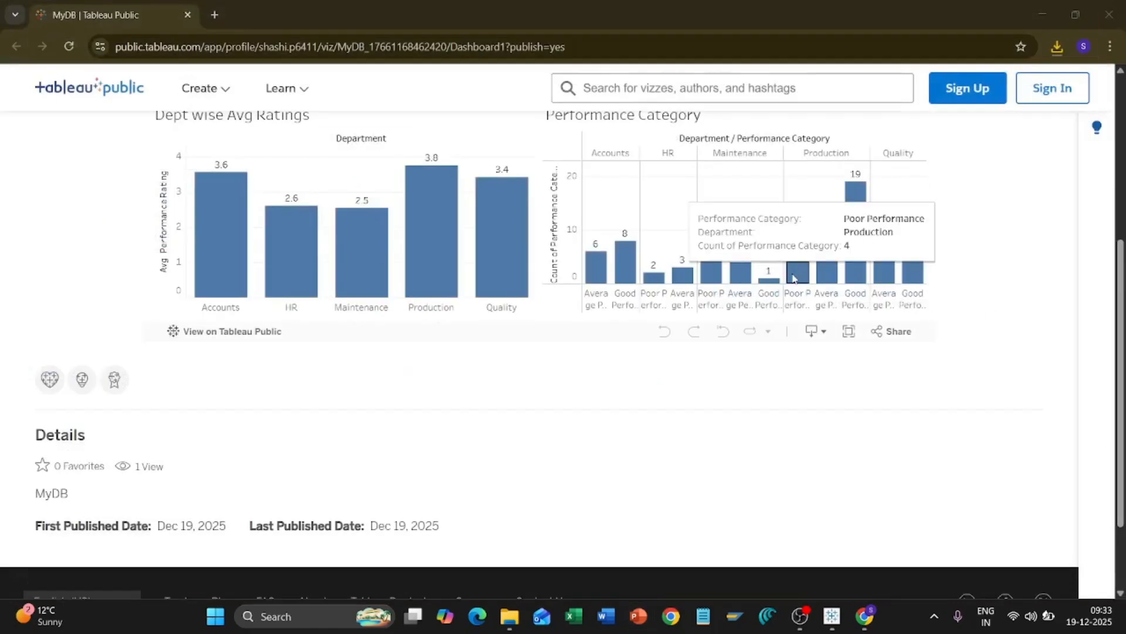
scroll(793, 278, up, 5)
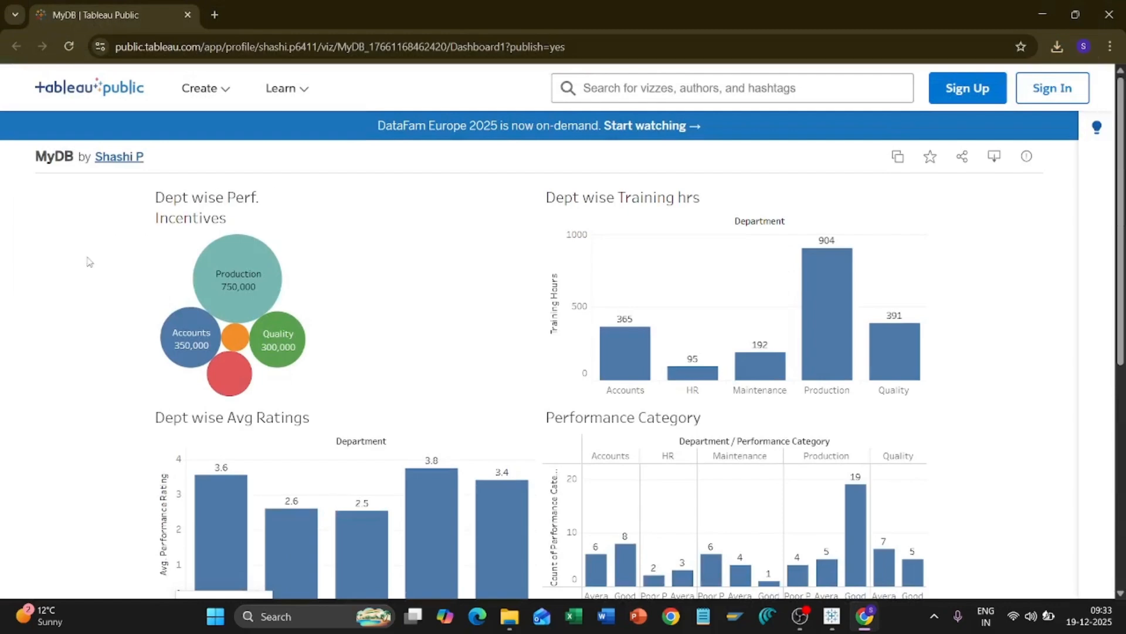
scroll(88, 262, down, 1)
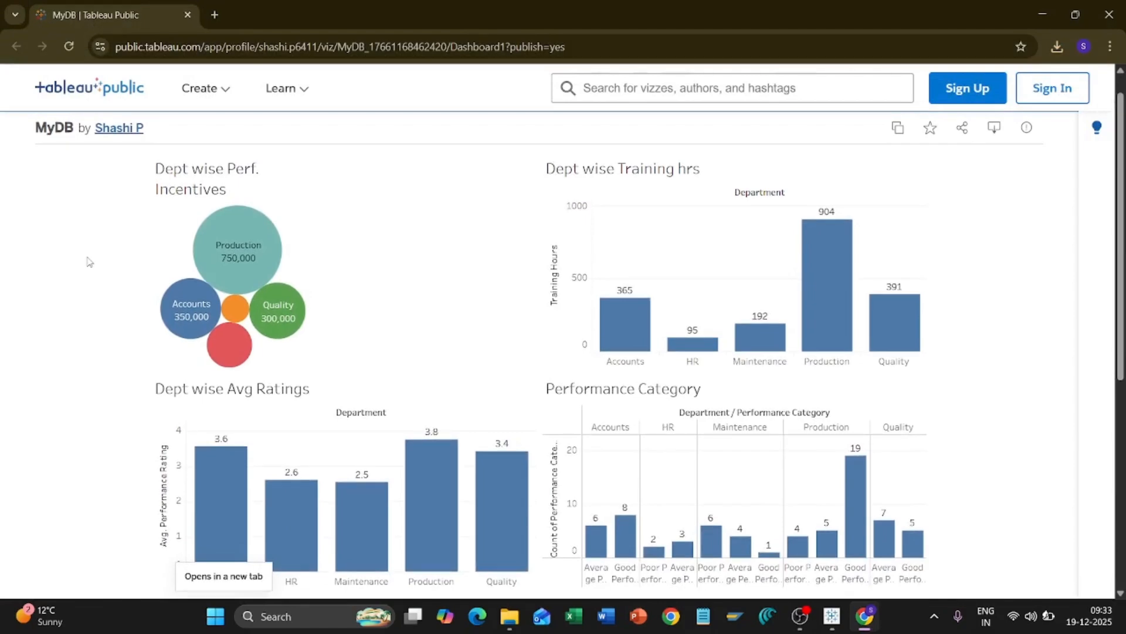
scroll(88, 262, up, 1)
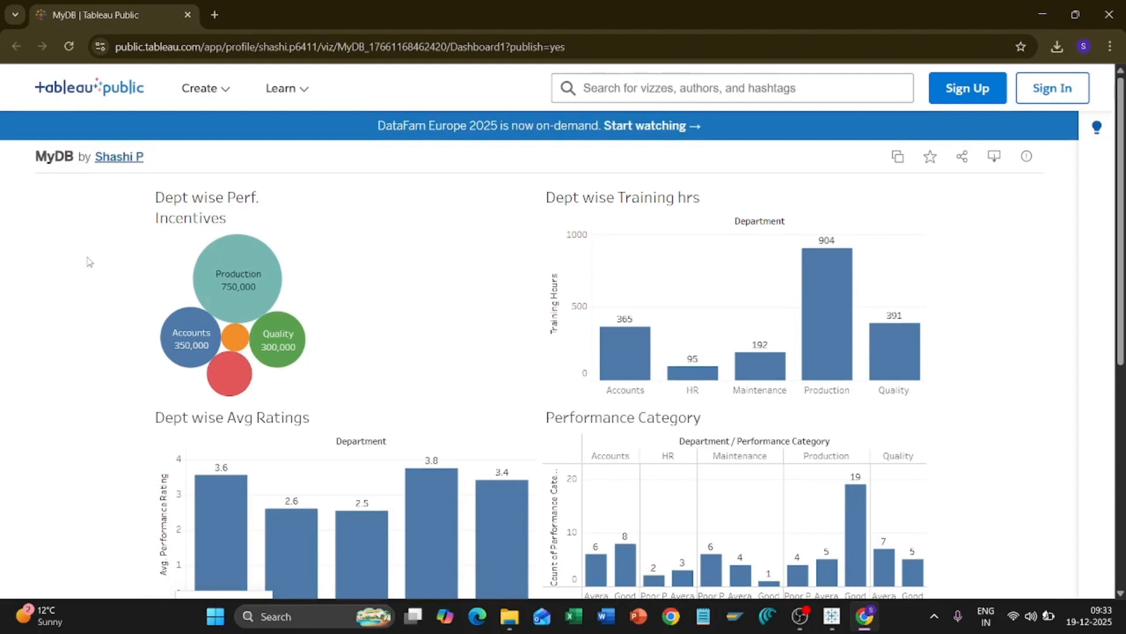
scroll(88, 262, down, 1)
scroll(88, 262, up, 1)
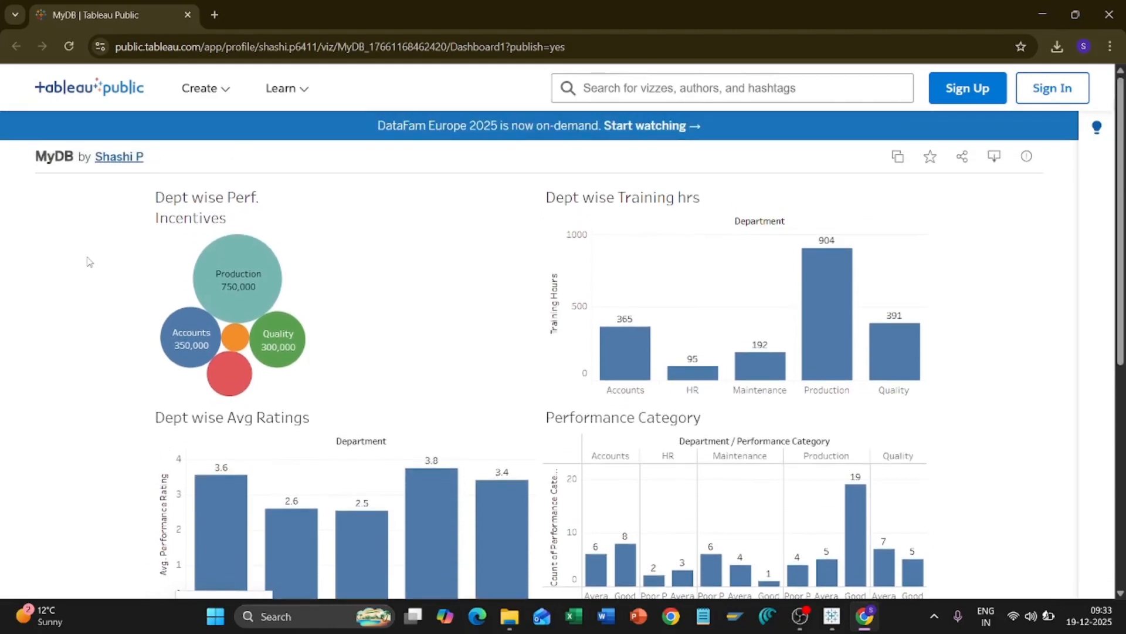